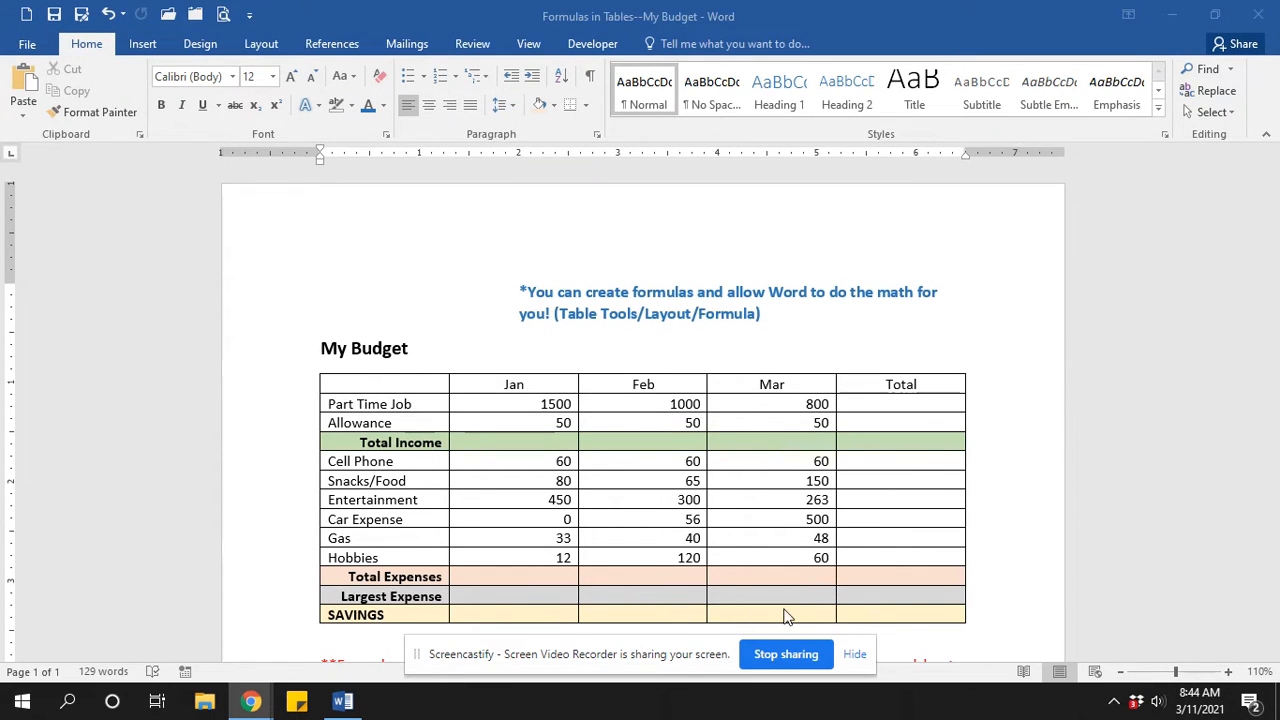
Insert the formula =SUM(ABOVE) in January's Total Income cell with the number format $#,##0.00;($#,##0.00).
click(560, 449)
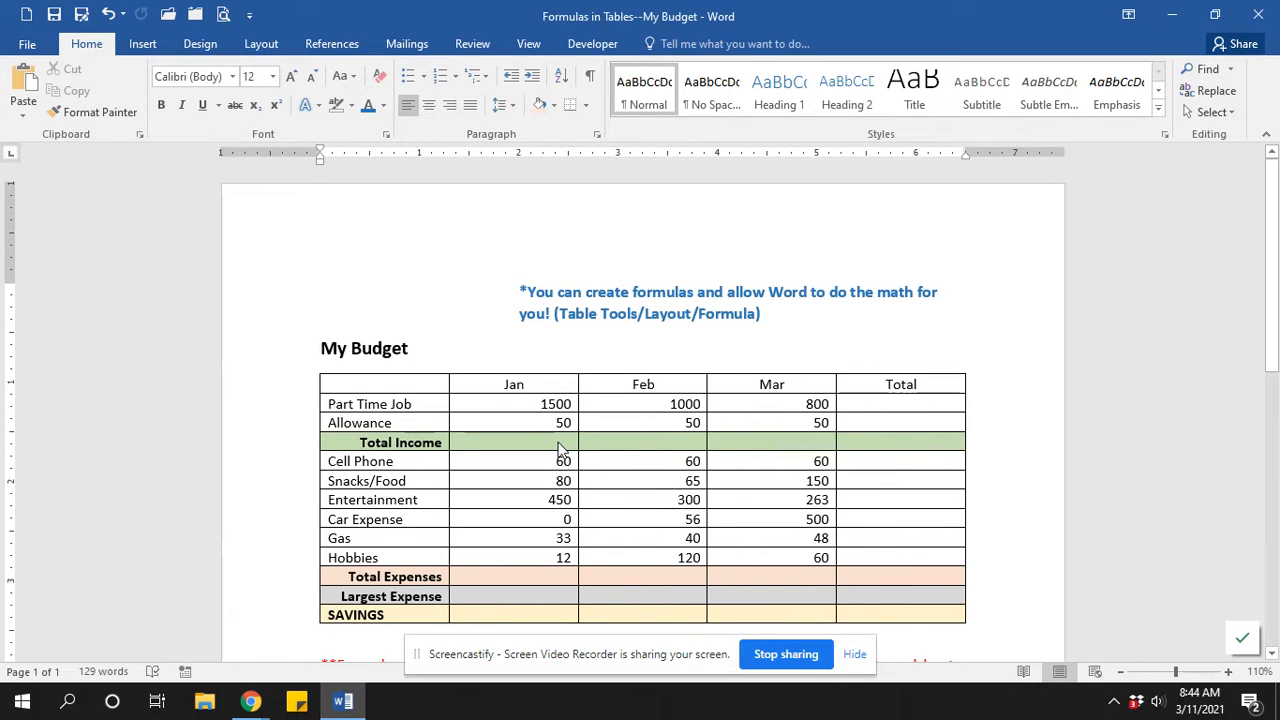
click(562, 443)
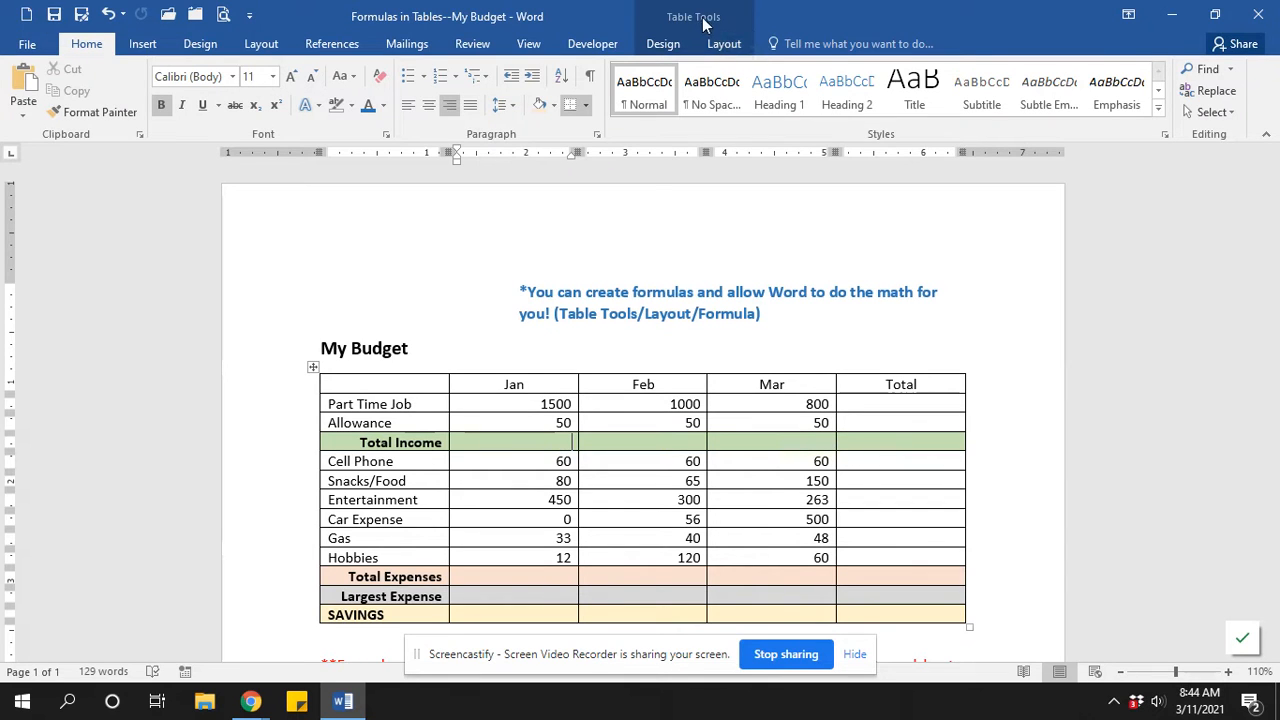
click(723, 44)
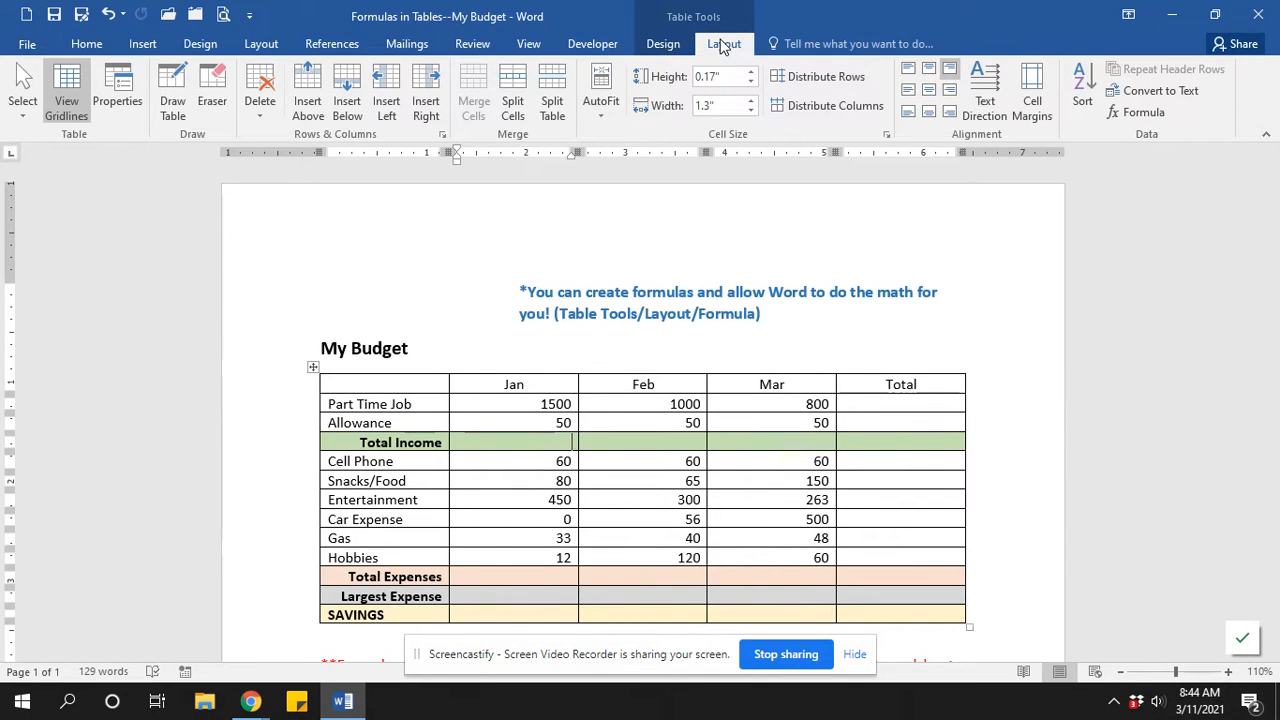
click(1130, 118)
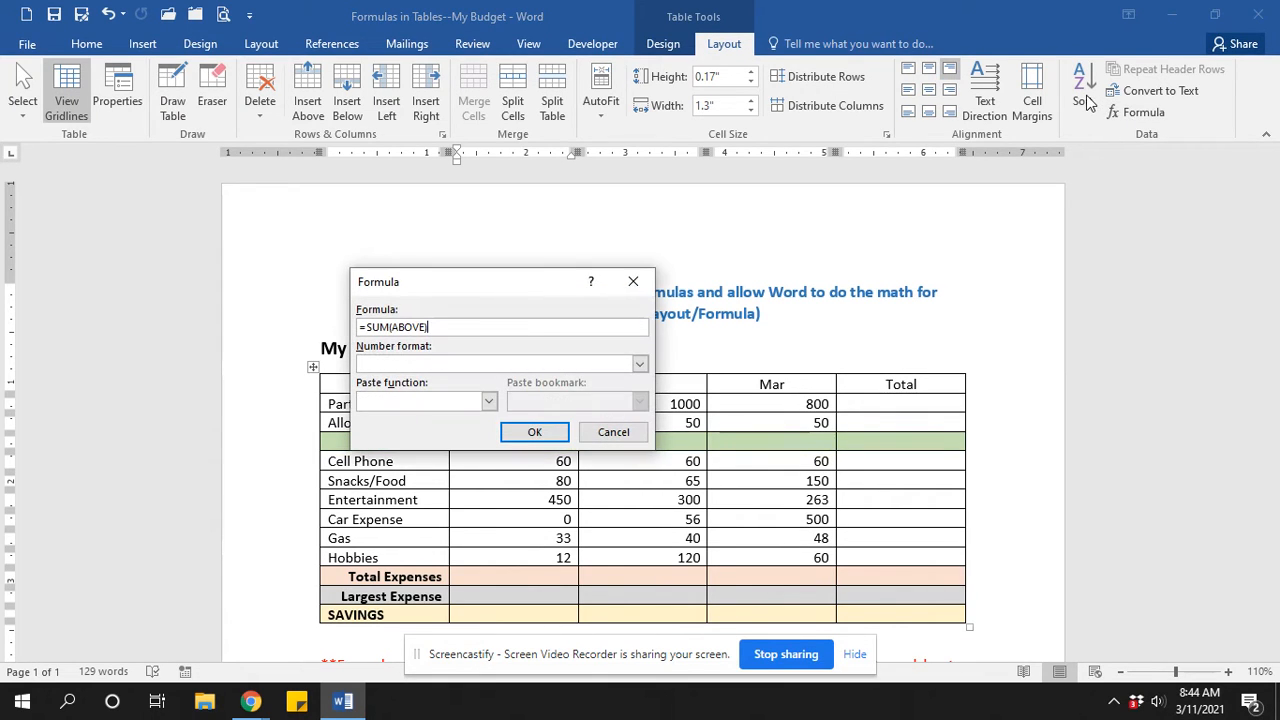
drag(533, 293, 584, 230)
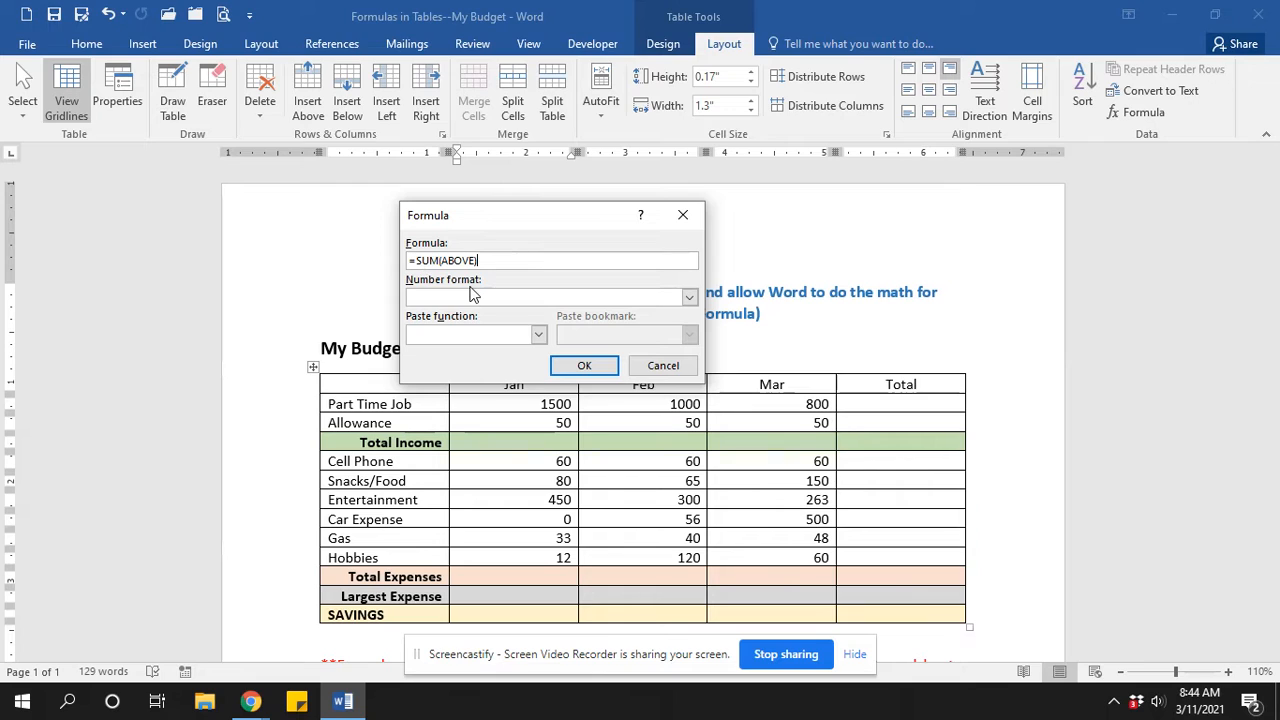
click(689, 300)
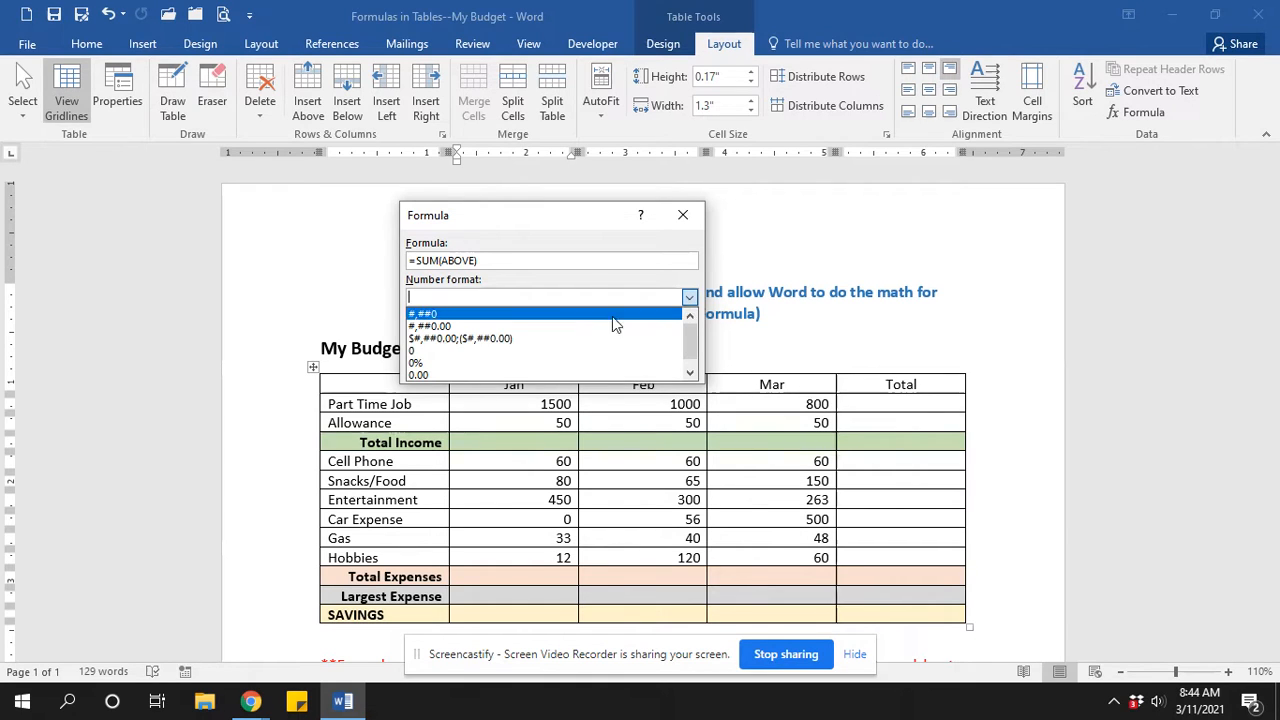
click(510, 340)
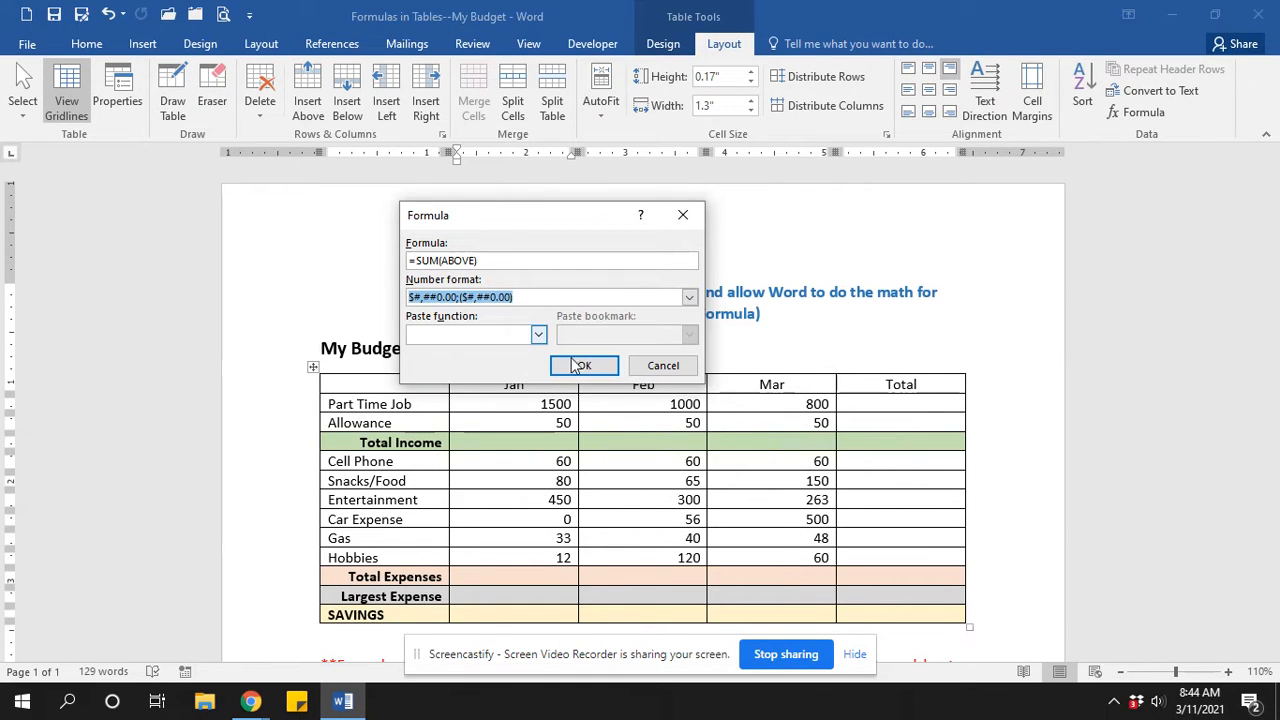
click(583, 365)
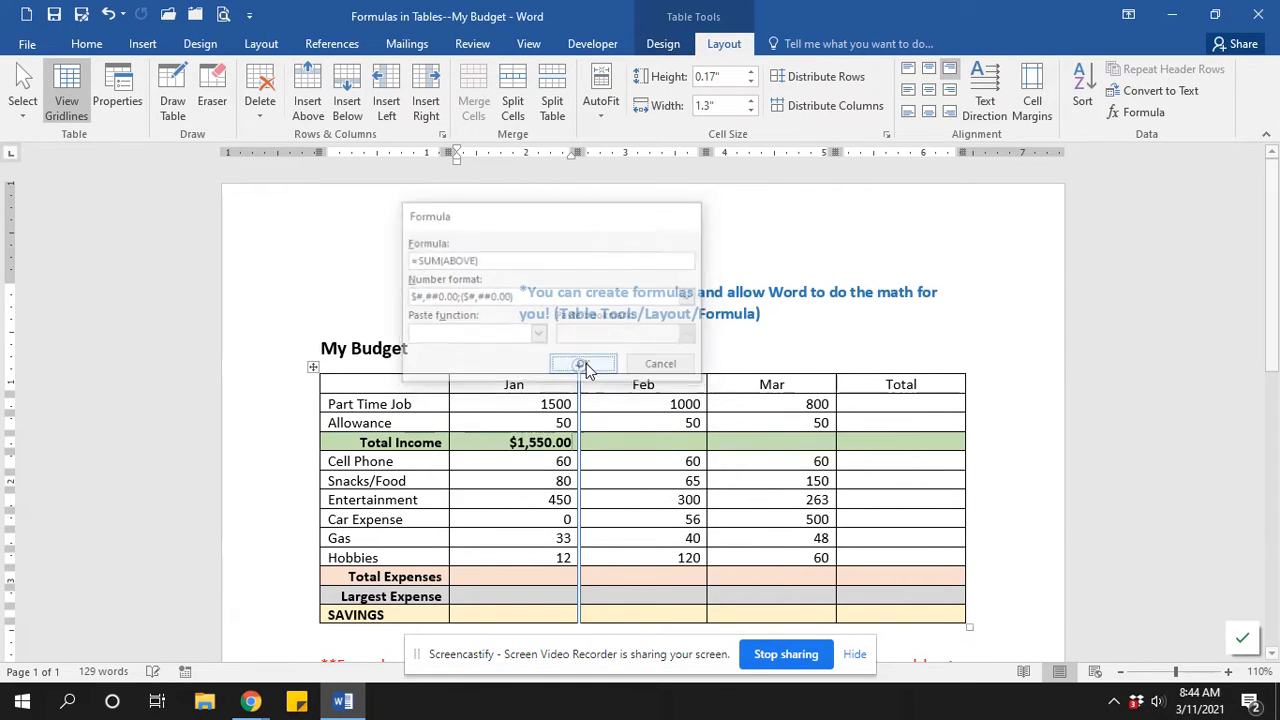
Insert the formula =SUM(ABOVE) in February's Total Income cell with the number format $#,##0.00;($#,##0.00).
click(627, 461)
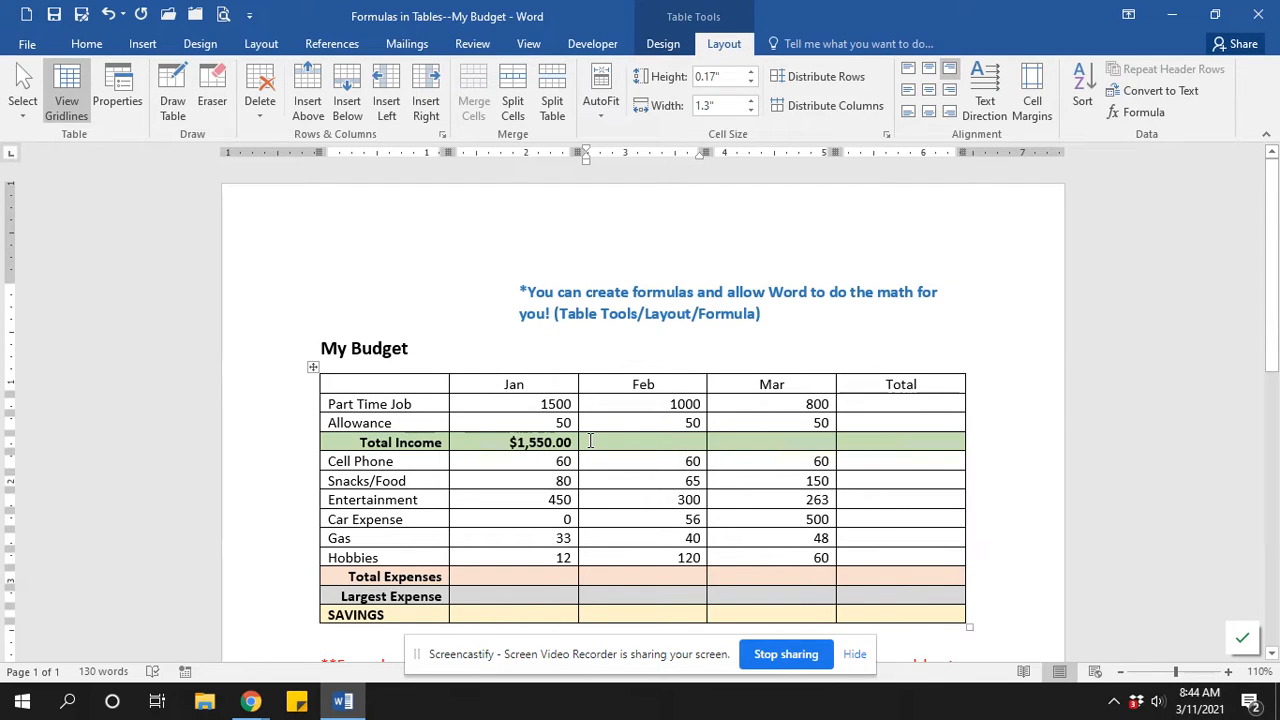
click(700, 443)
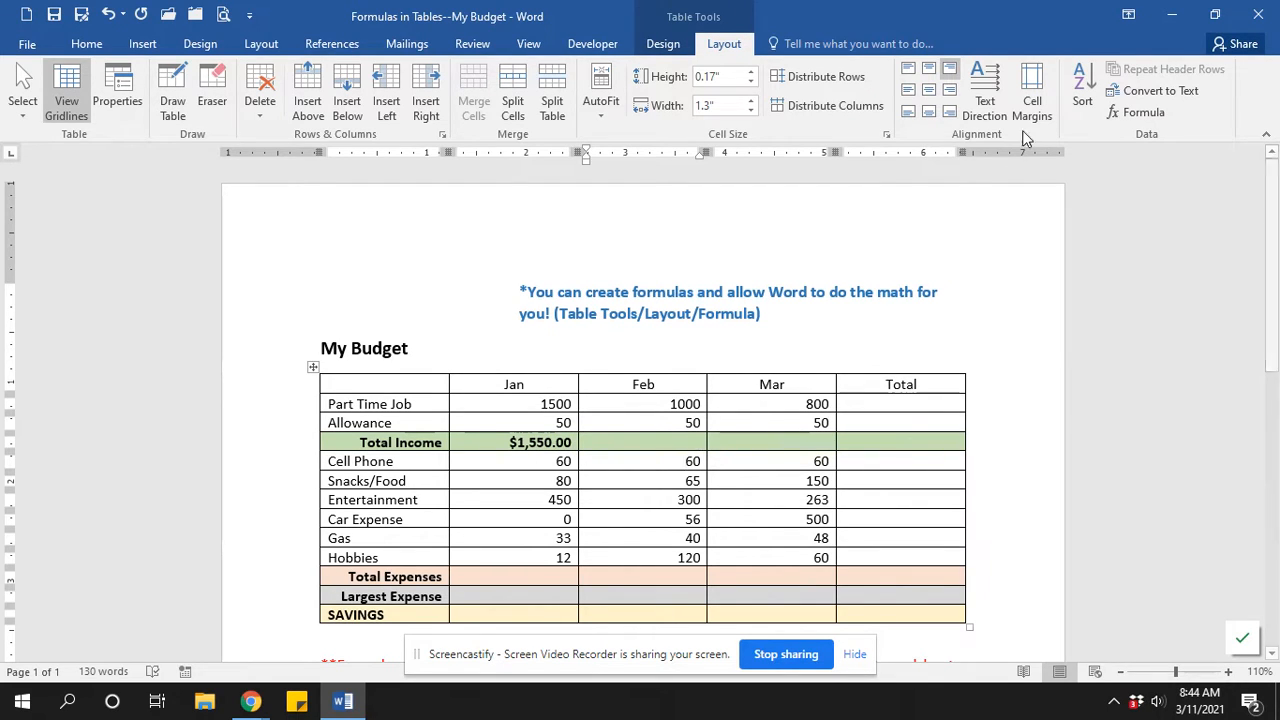
click(1140, 112)
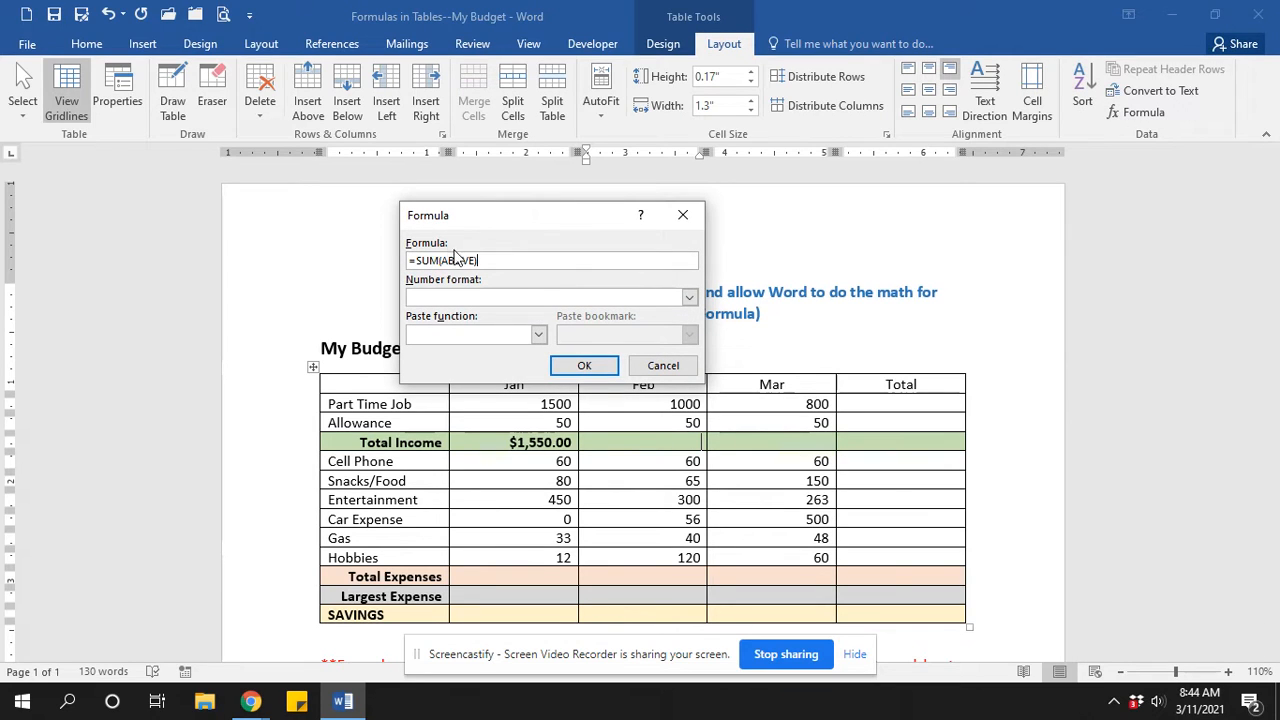
click(688, 297)
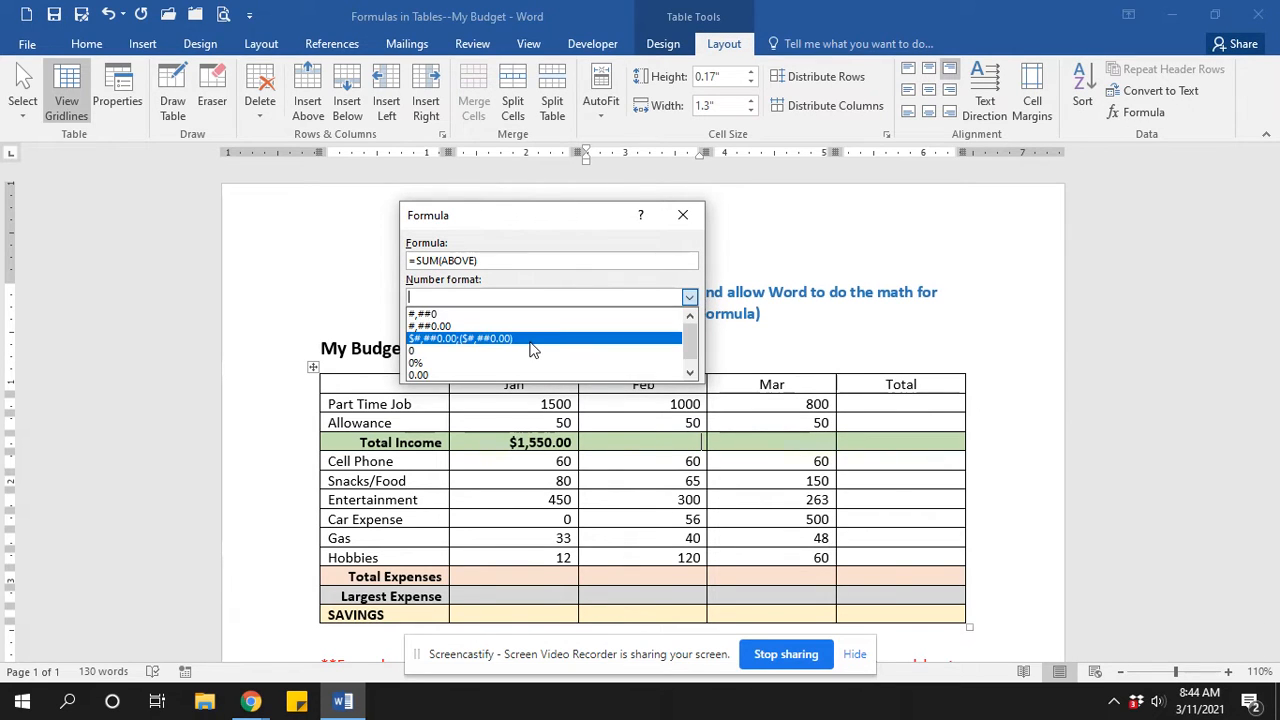
click(460, 338)
click(586, 366)
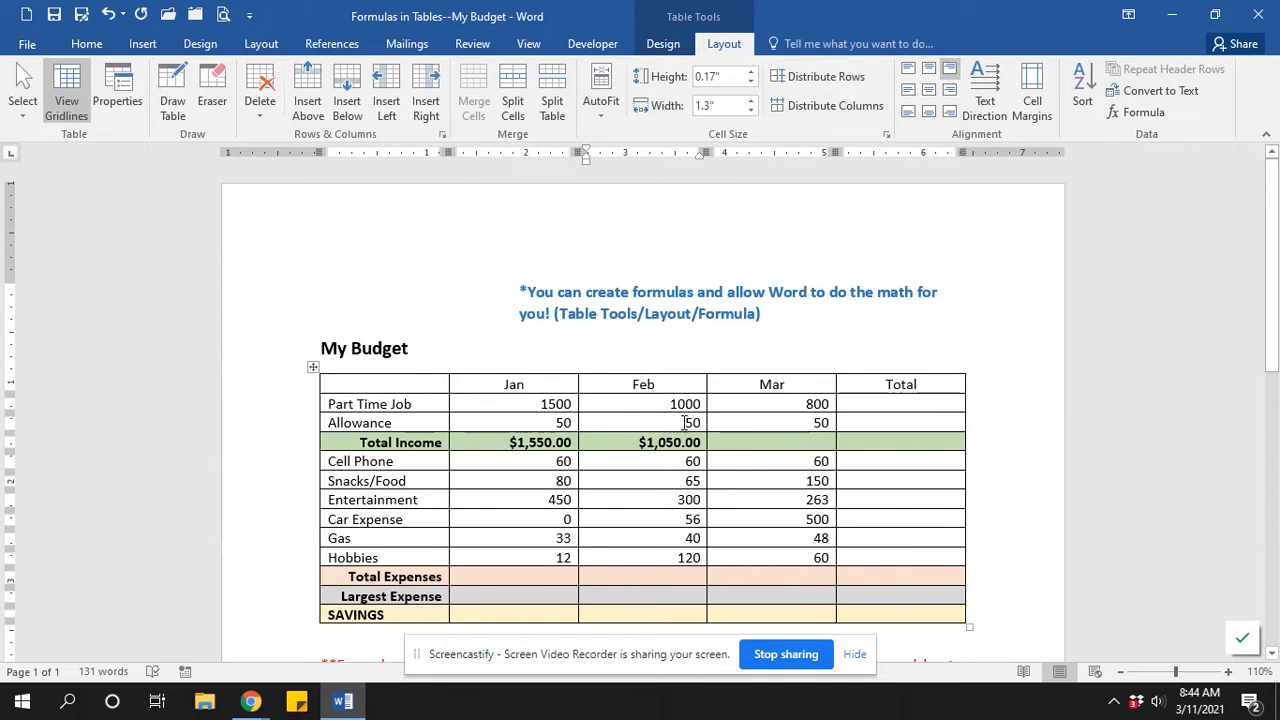
Insert the formula =SUM(ABOVE) in March's Total Income cell with the number format $#,##0.00;($#,##0.00).
click(827, 444)
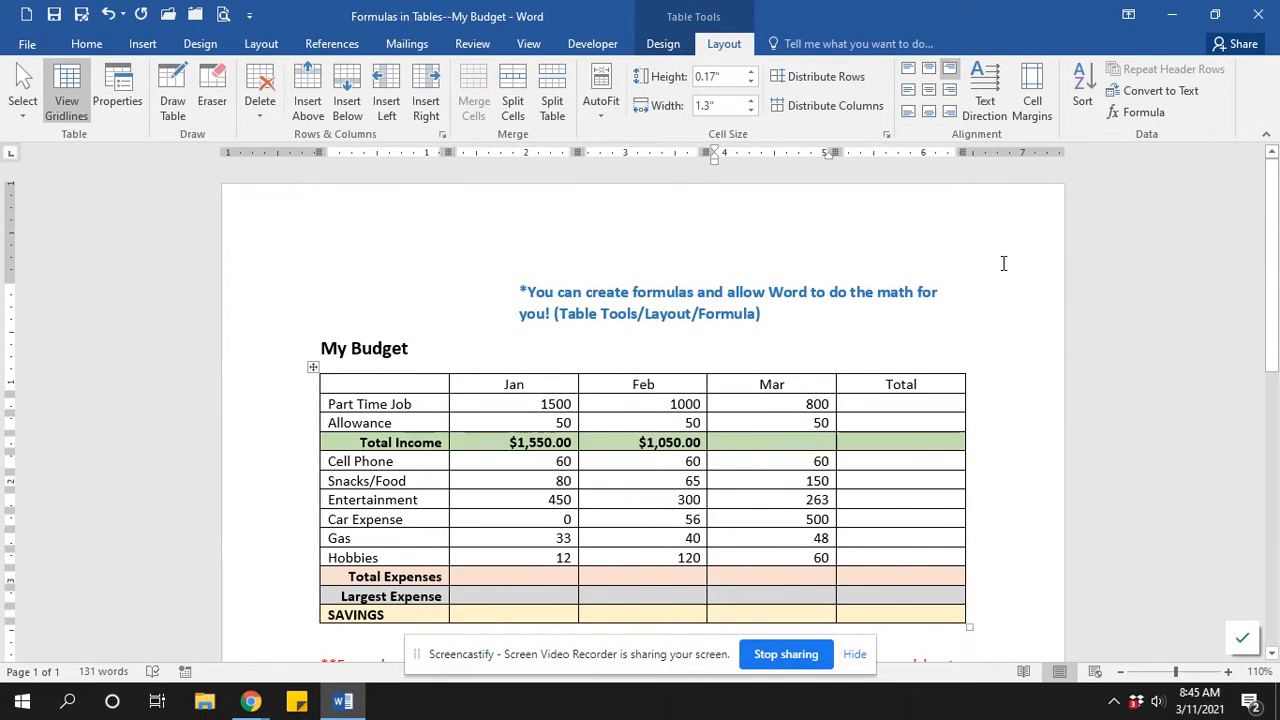
click(1140, 112)
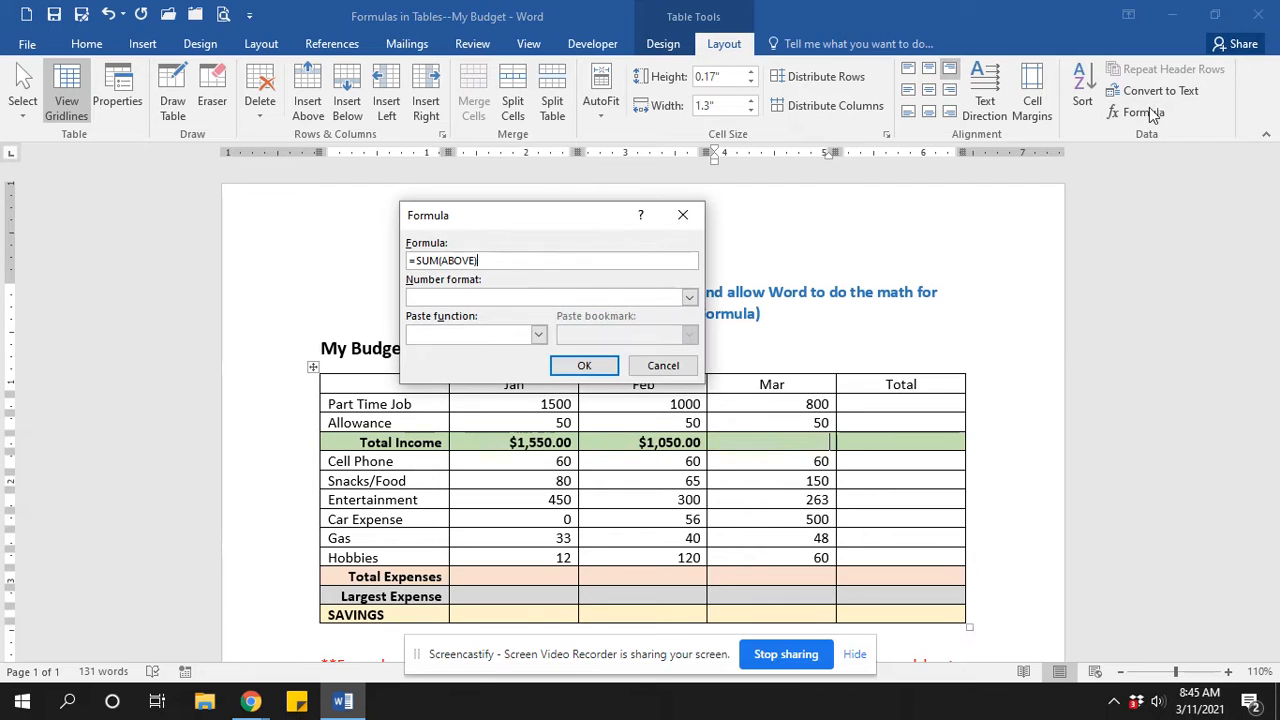
click(689, 297)
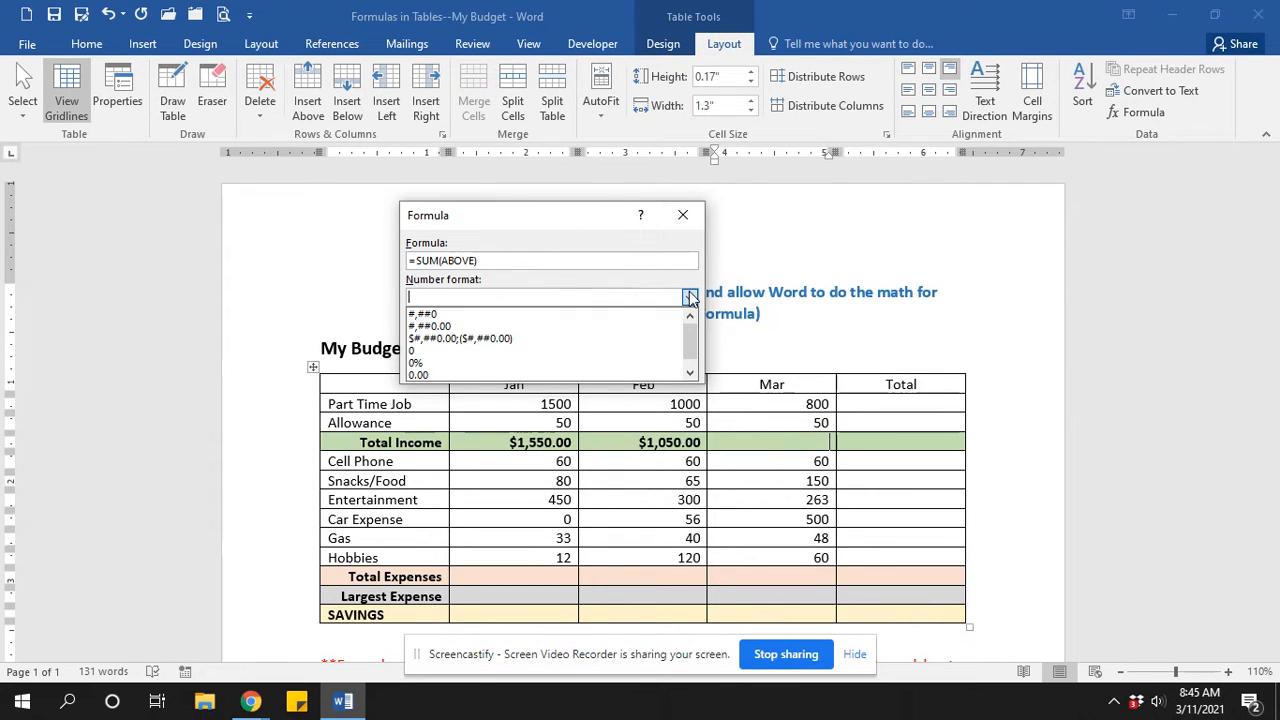
click(500, 338)
click(596, 367)
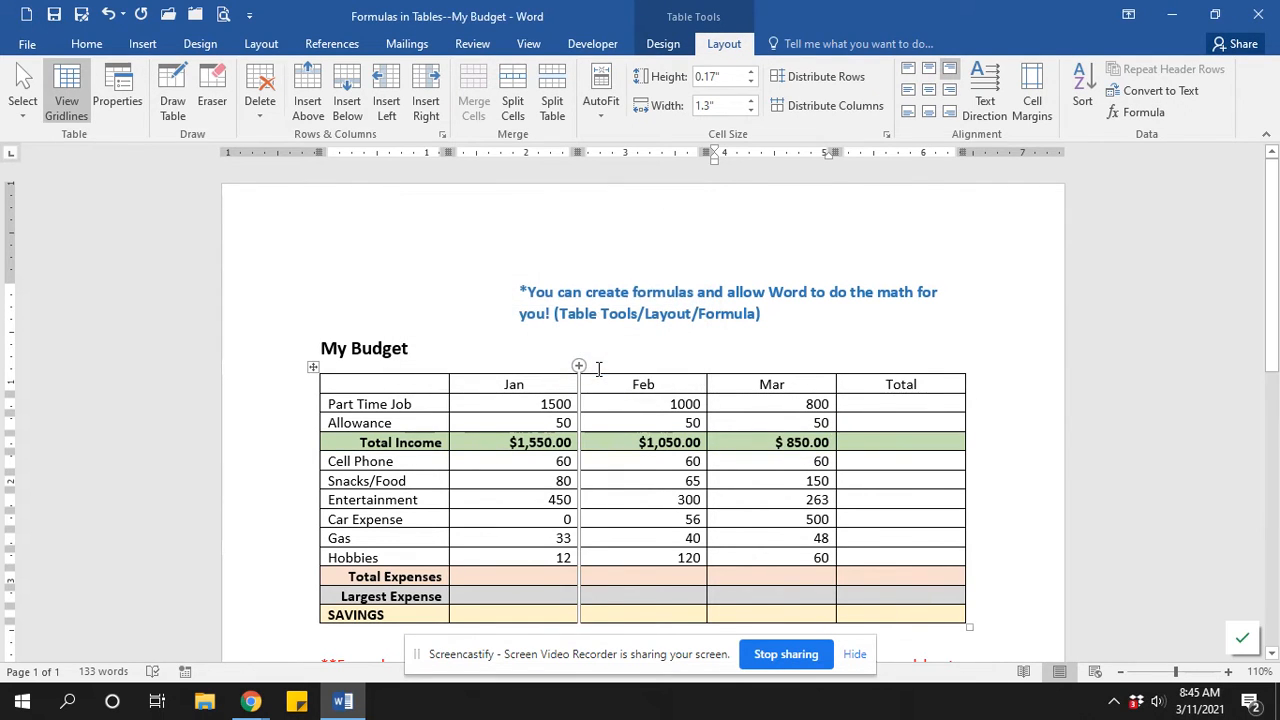
Insert the formula =SUM(LEFT) in the Part Time Job row's Total cell with the number format $#,##0.00;($#,##0.00).
click(862, 403)
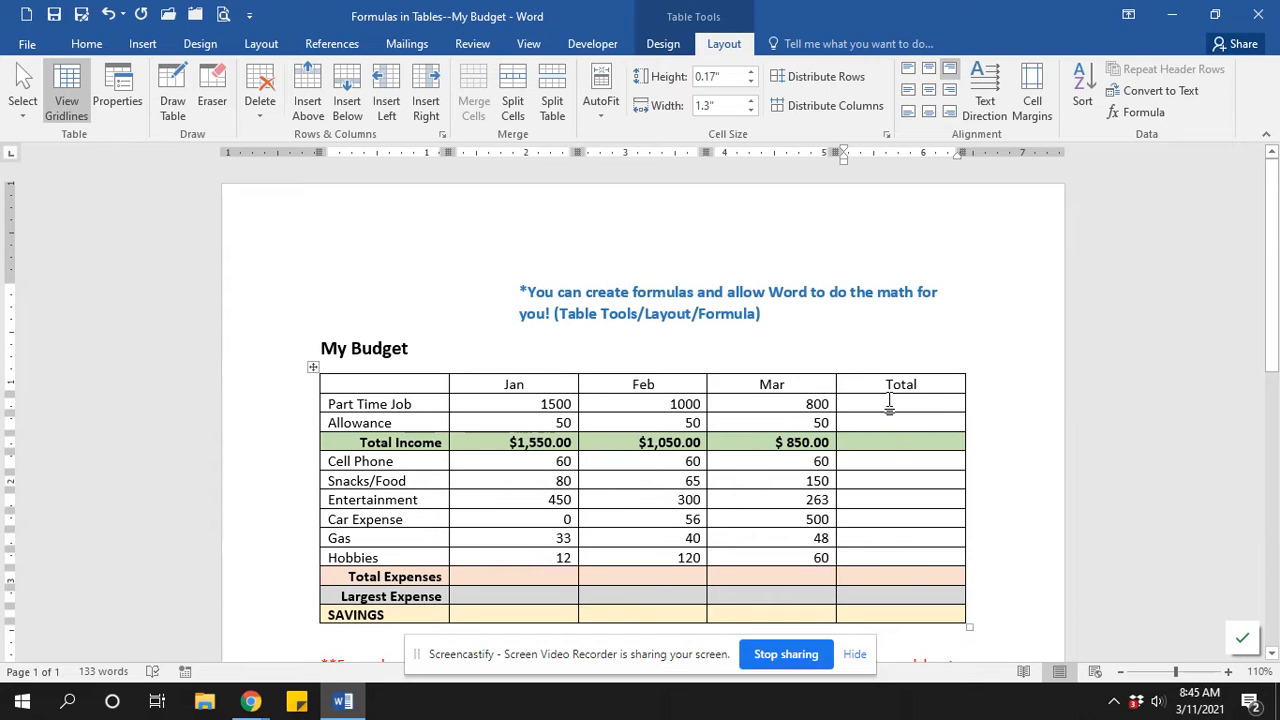
click(1140, 114)
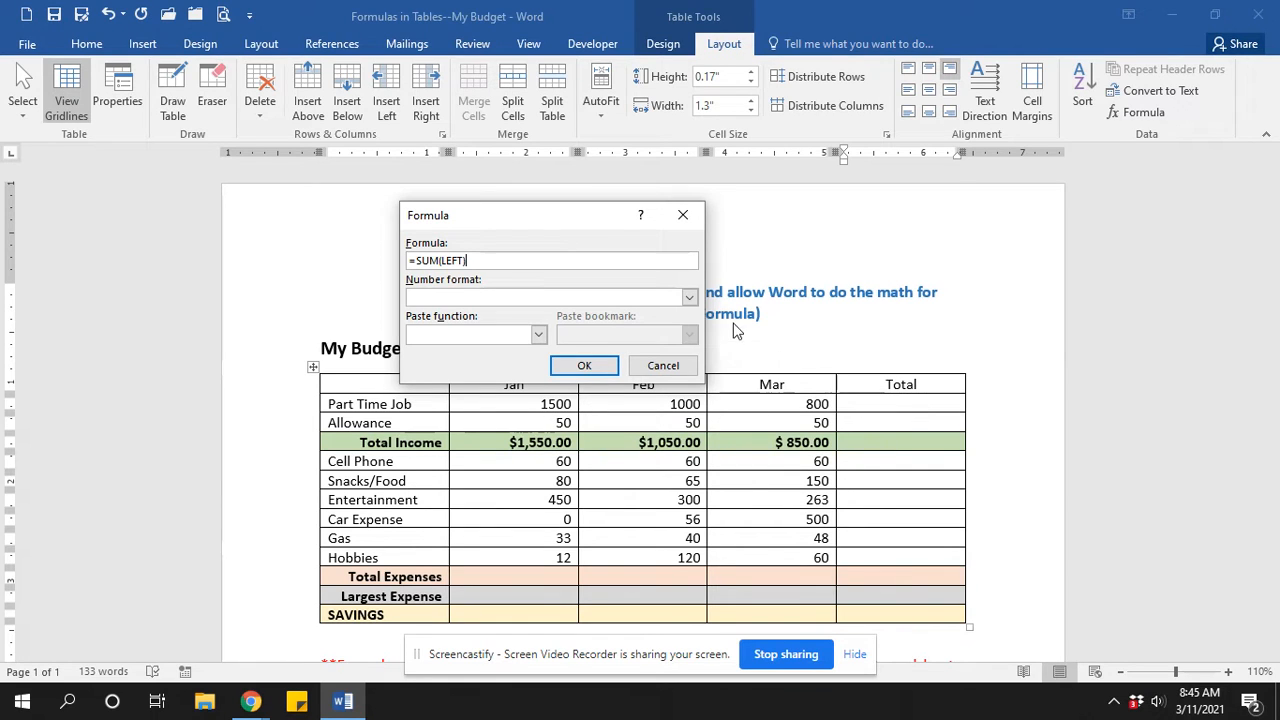
click(689, 297)
click(460, 338)
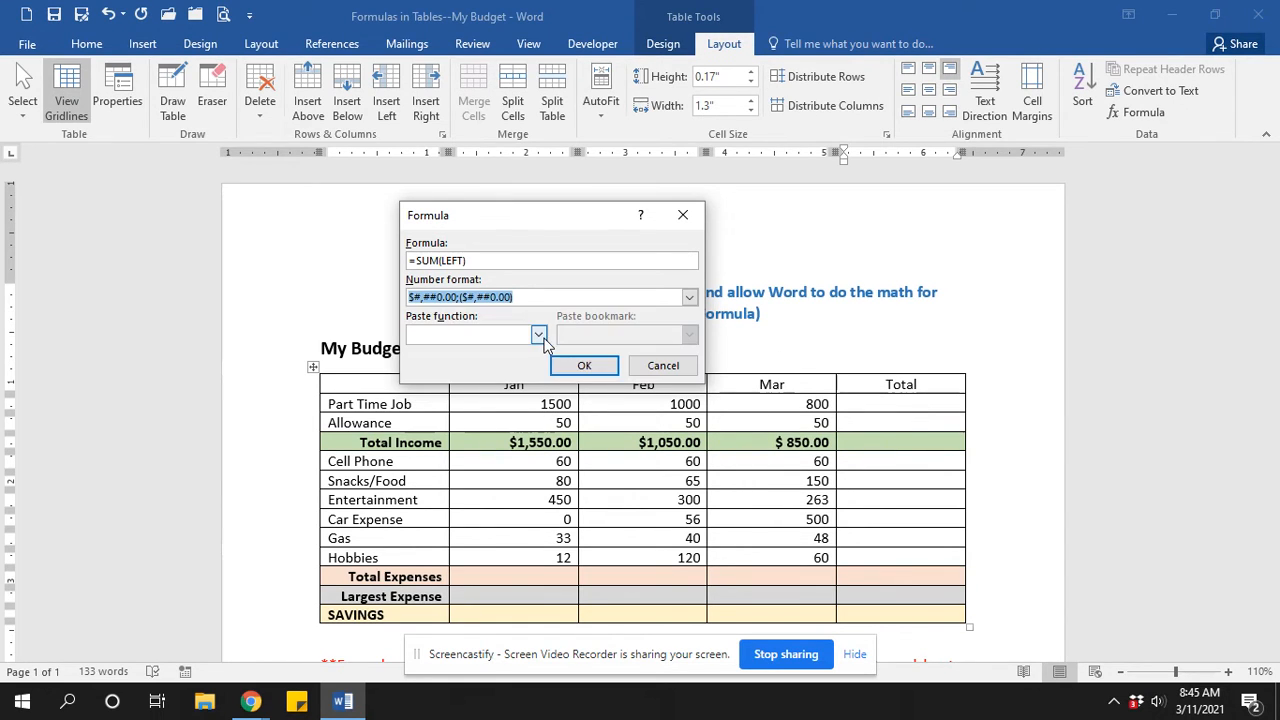
click(604, 367)
click(604, 366)
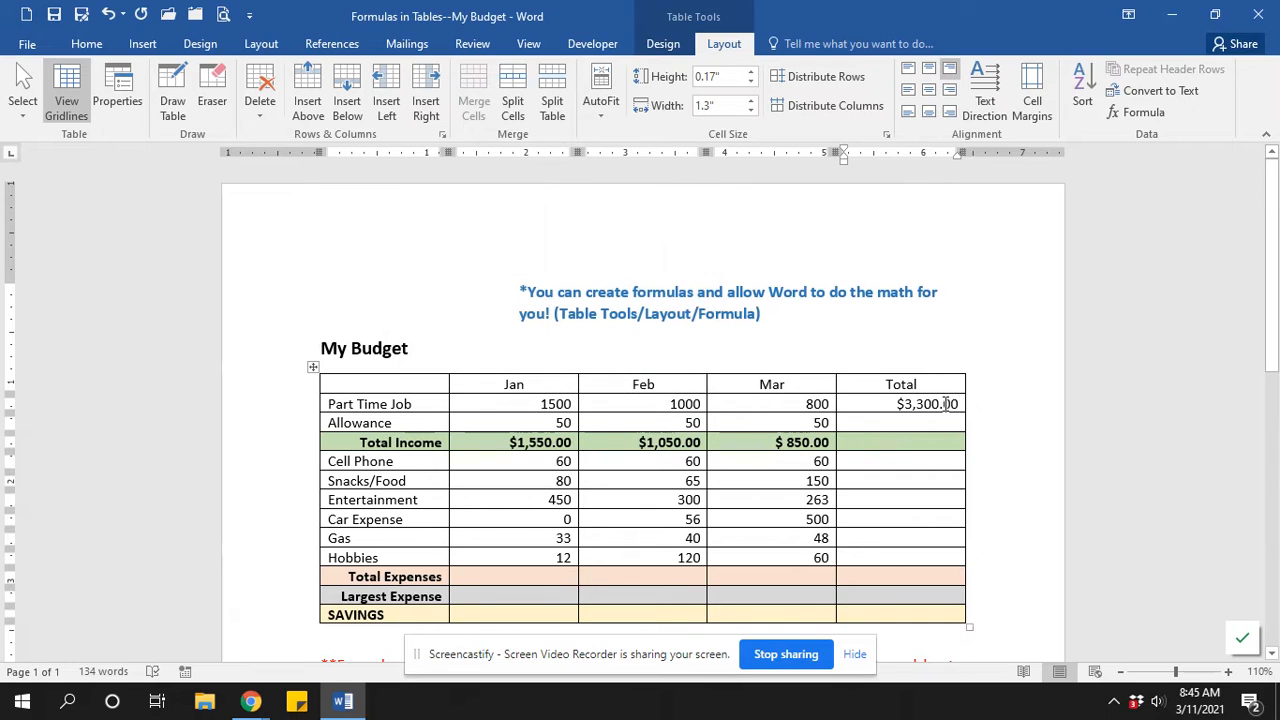
Copy the Part Time Job total formula and paste it with source formatting into the Allowance row's Total cell.
click(912, 401)
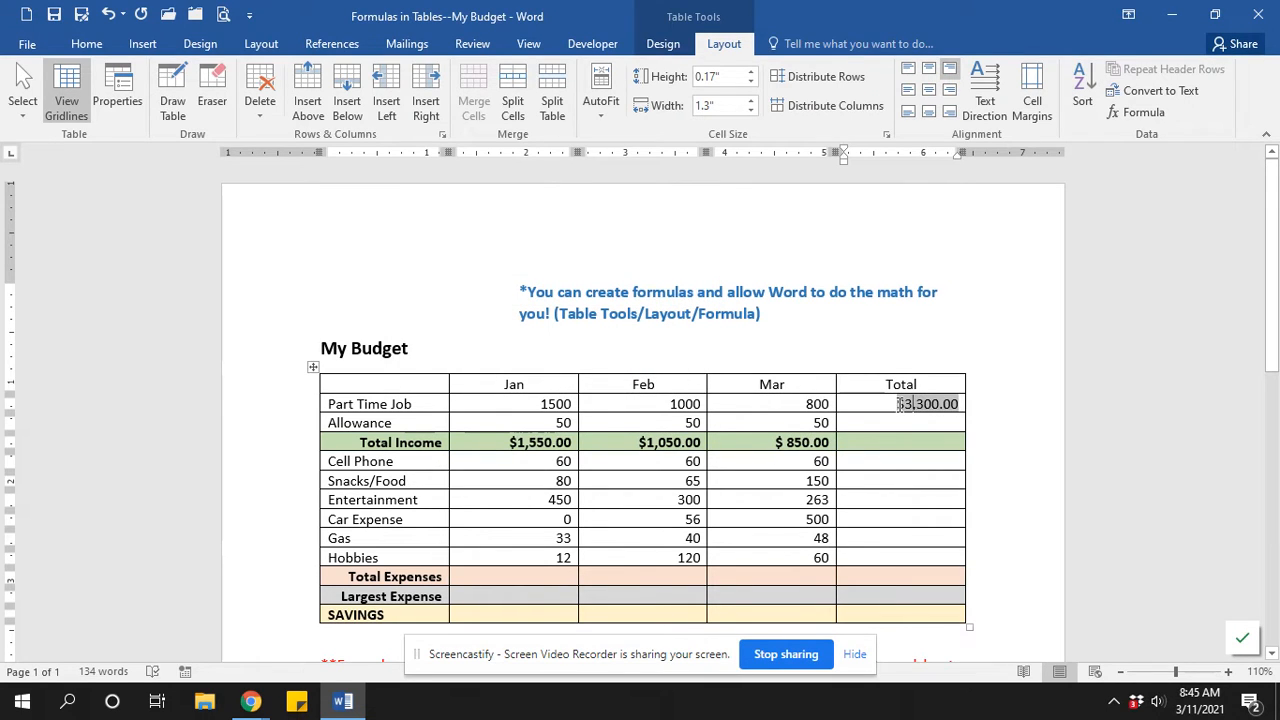
drag(900, 404, 960, 404)
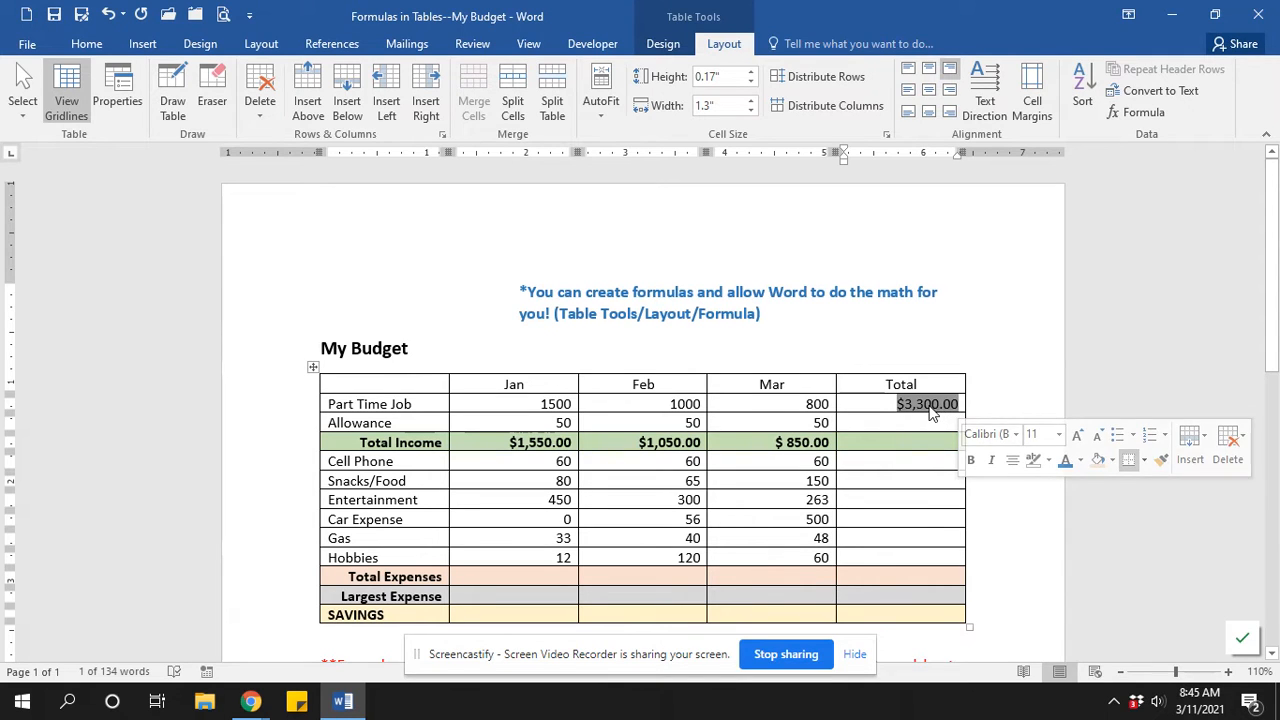
right_click(929, 406)
click(962, 440)
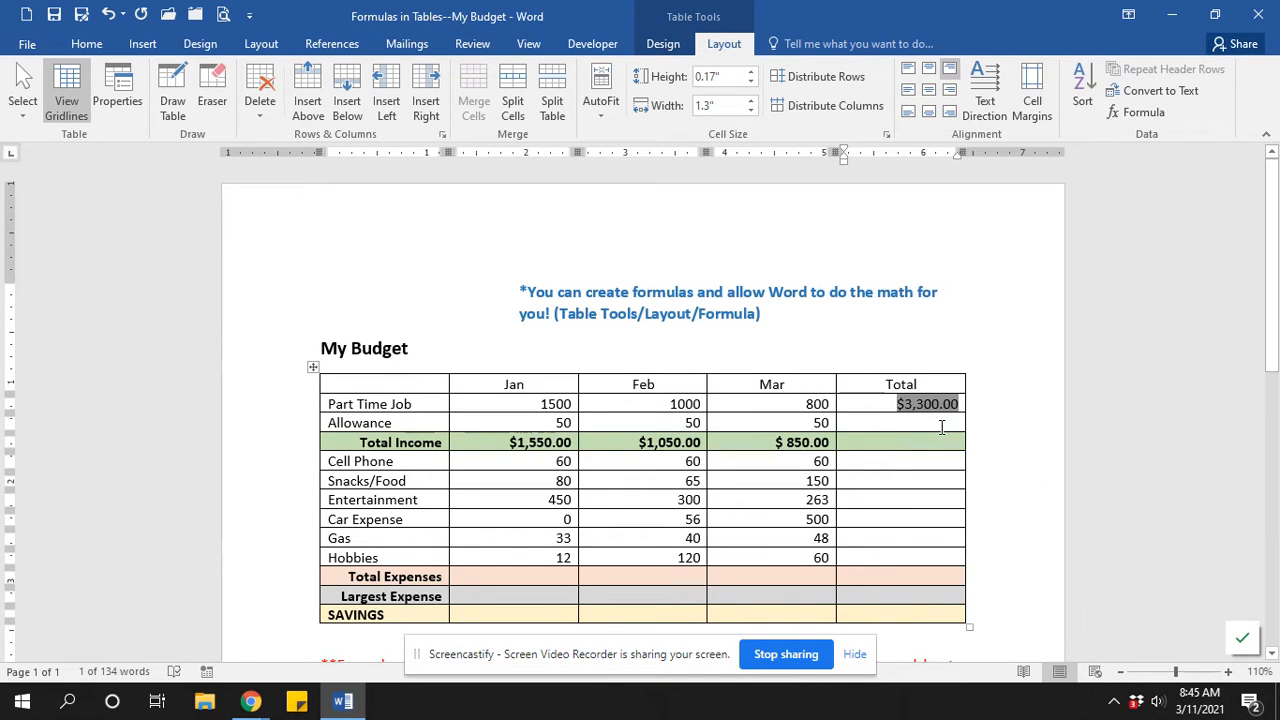
click(940, 427)
right_click(940, 427)
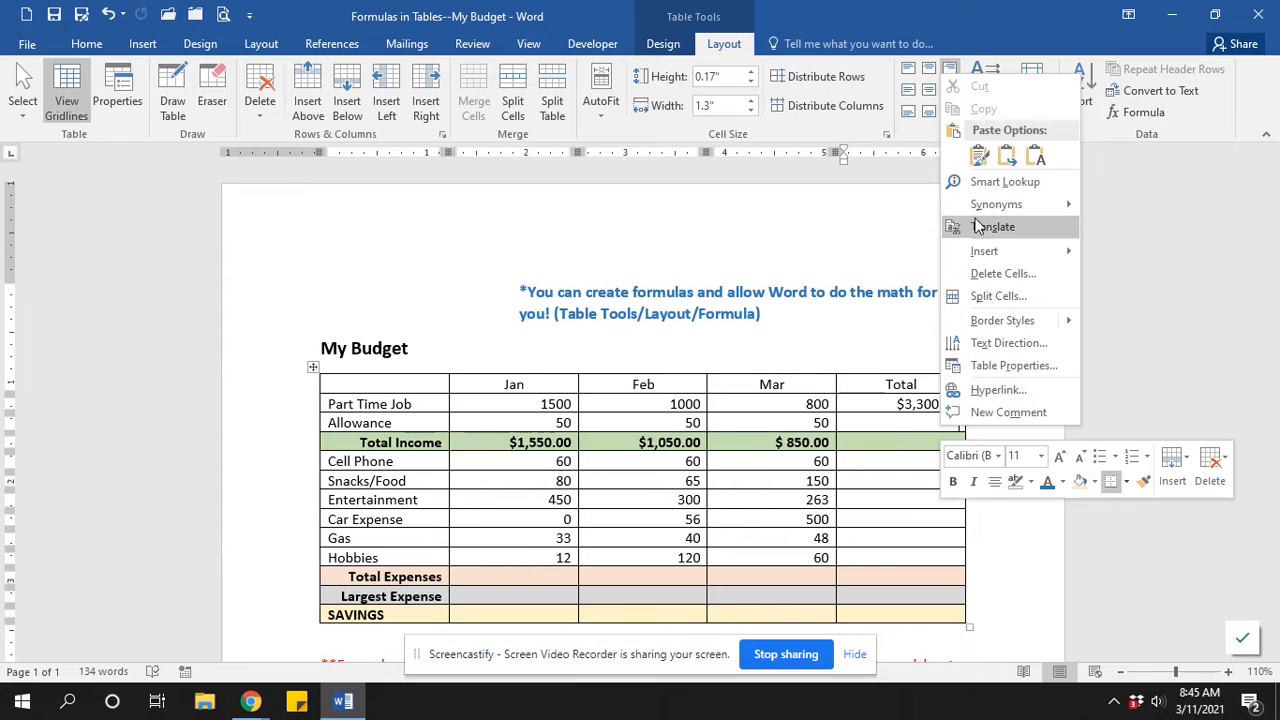
click(979, 160)
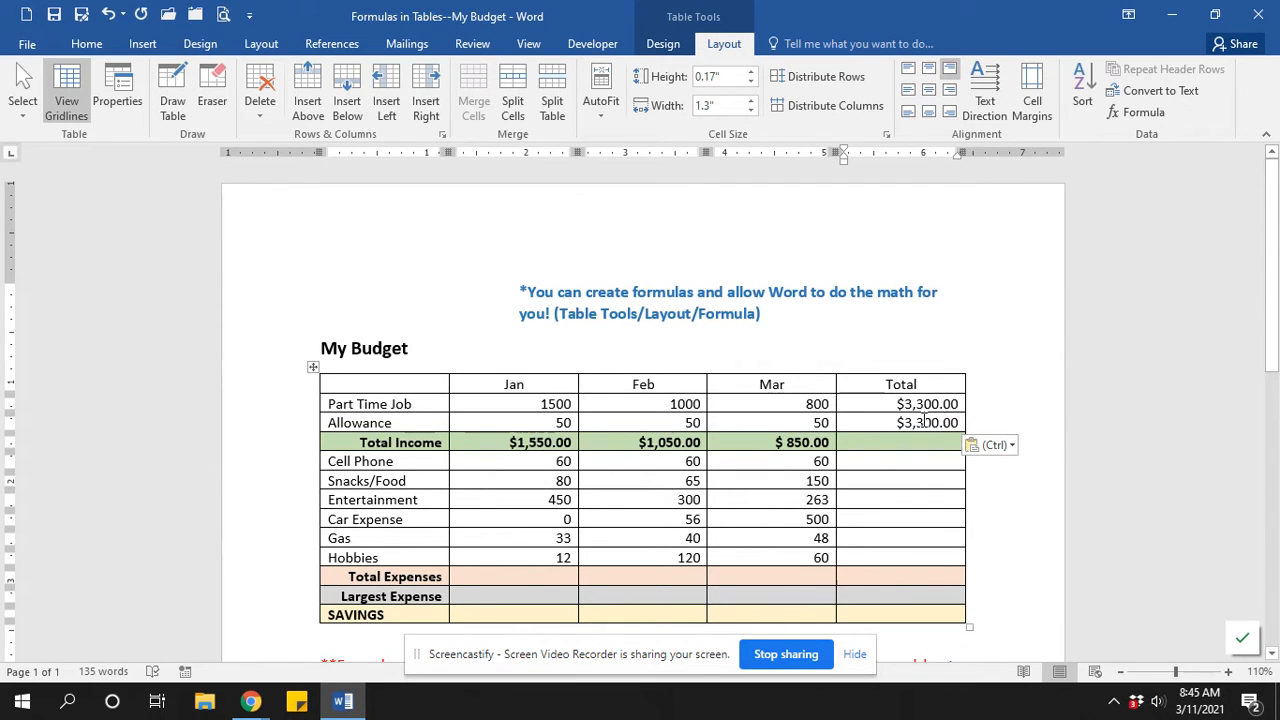
Recalculate the pasted Allowance total by reapplying its =SUM(LEFT) formula.
click(925, 422)
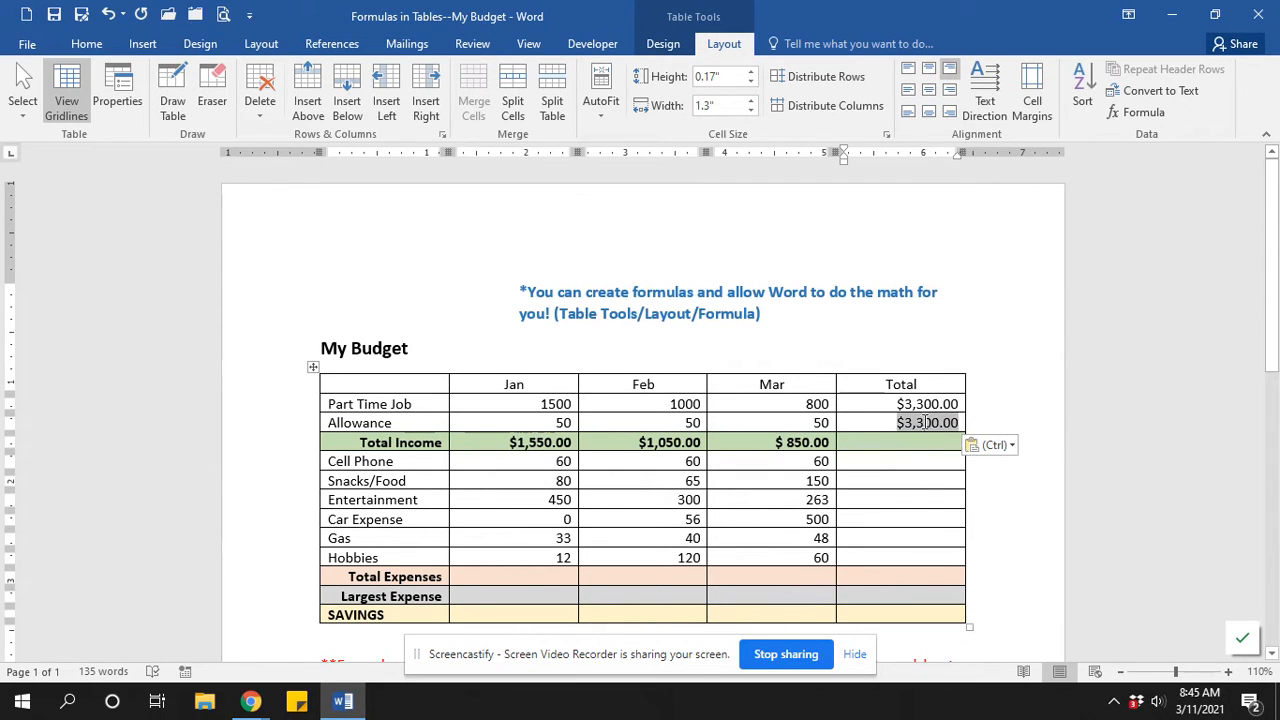
click(1116, 116)
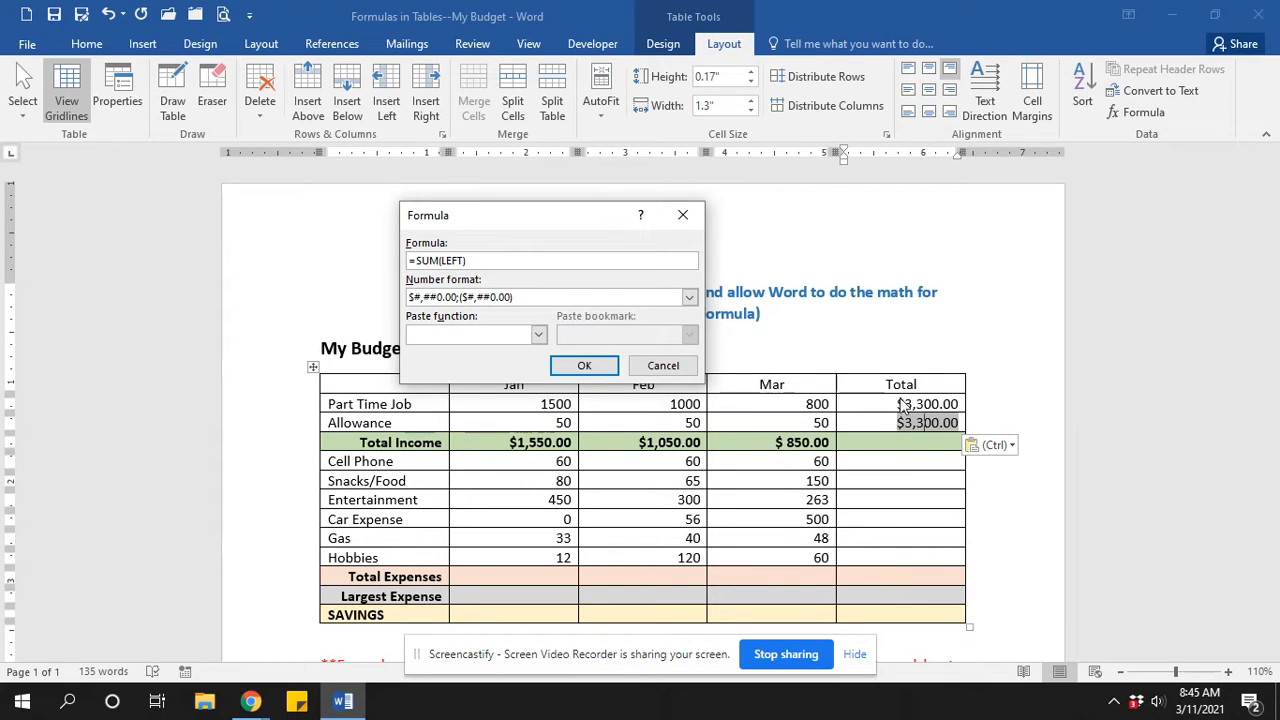
click(612, 368)
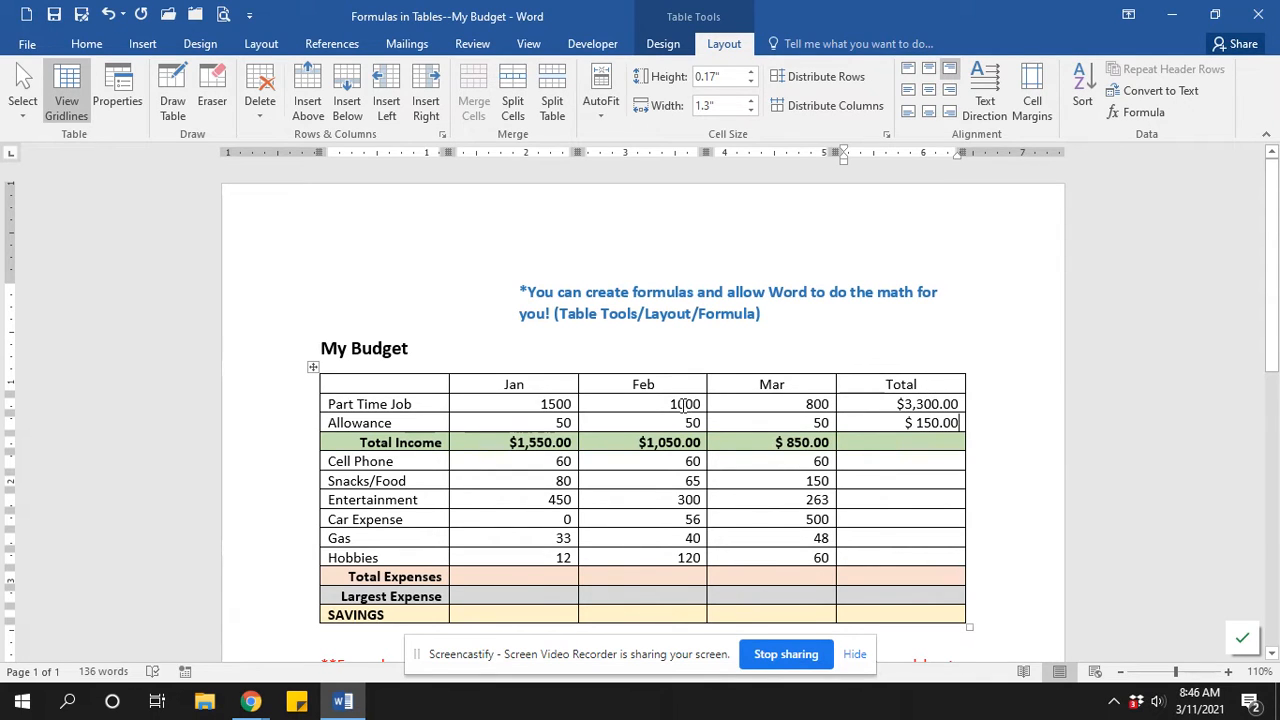
Change February's Part Time Job income to 1100 and update the February Total Income field.
click(684, 408)
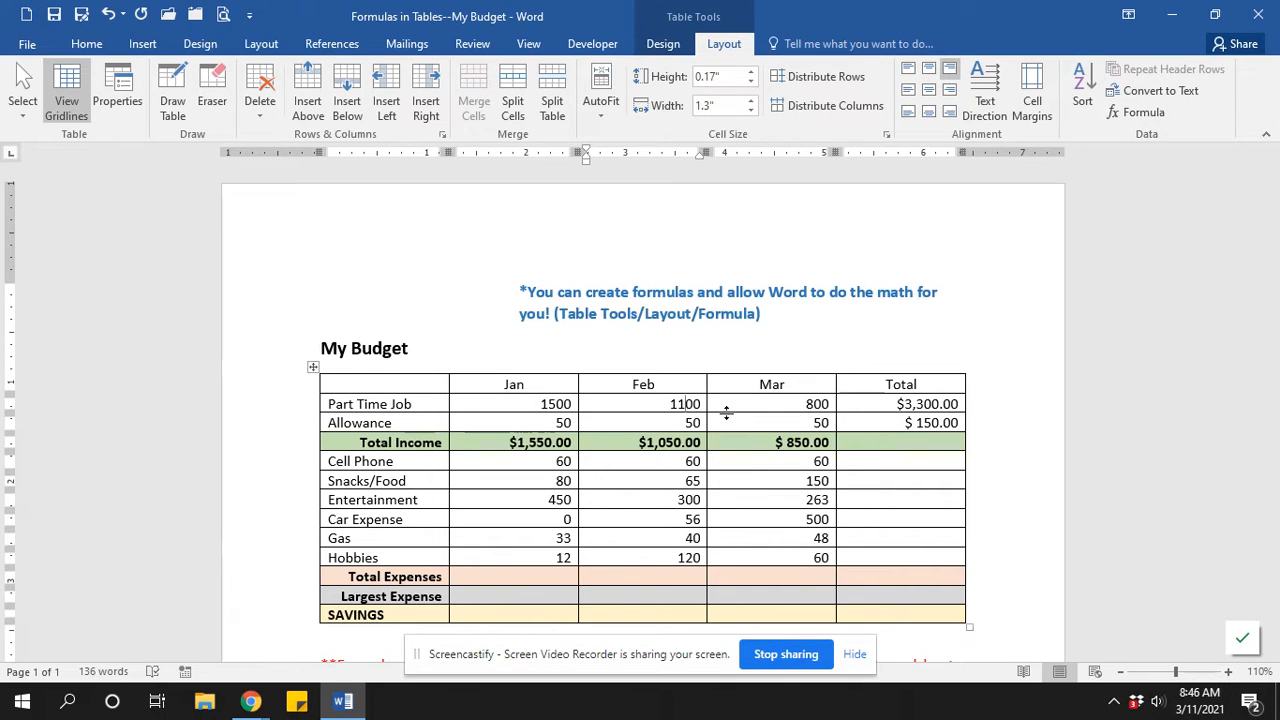
click(729, 423)
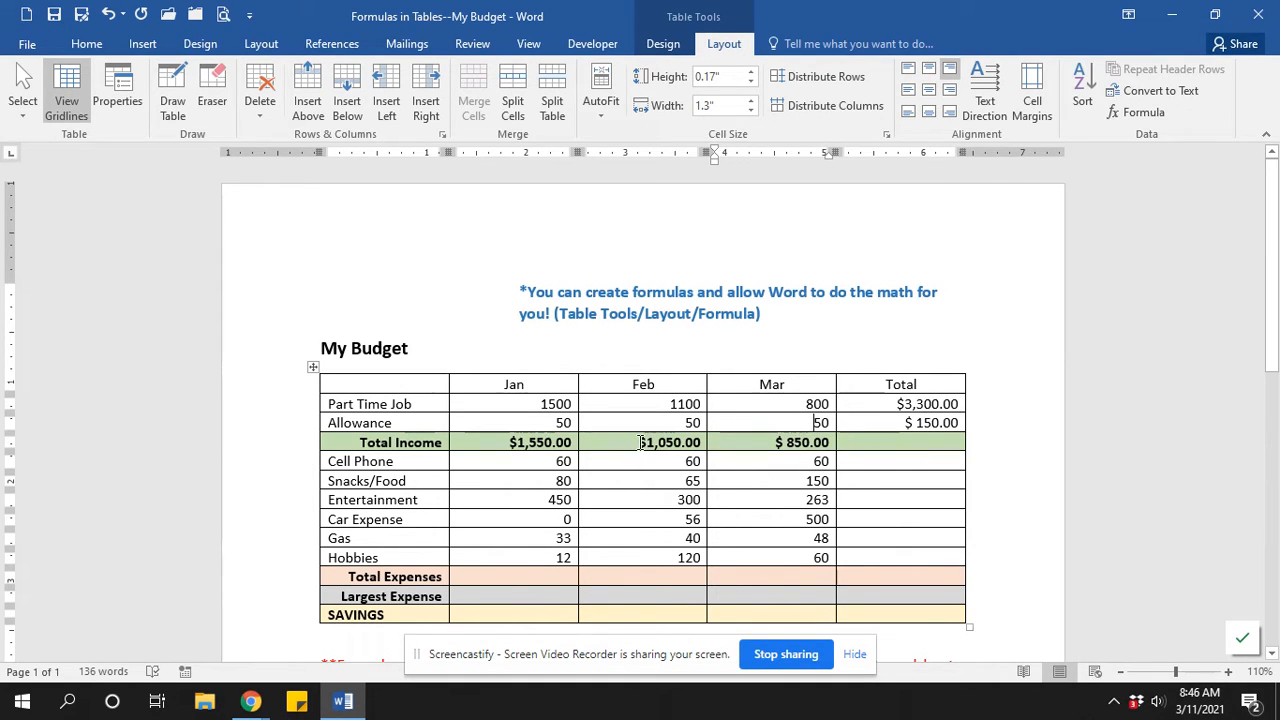
drag(636, 442, 700, 441)
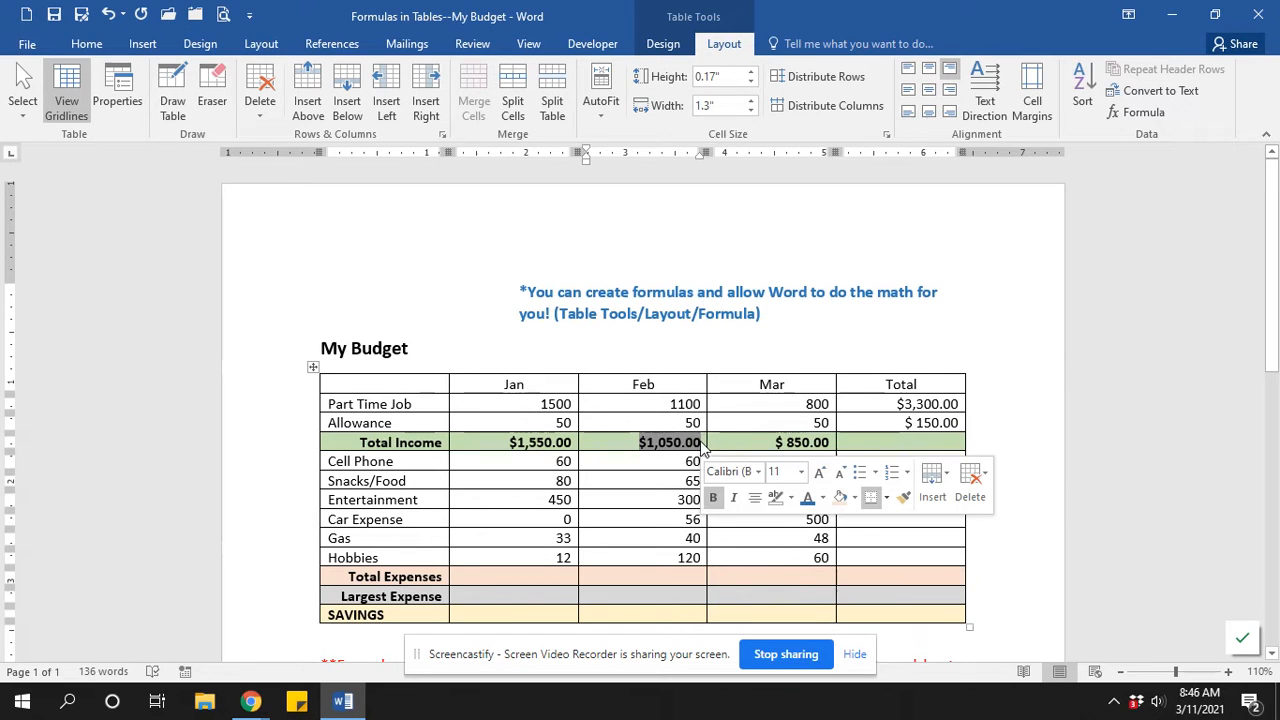
right_click(687, 449)
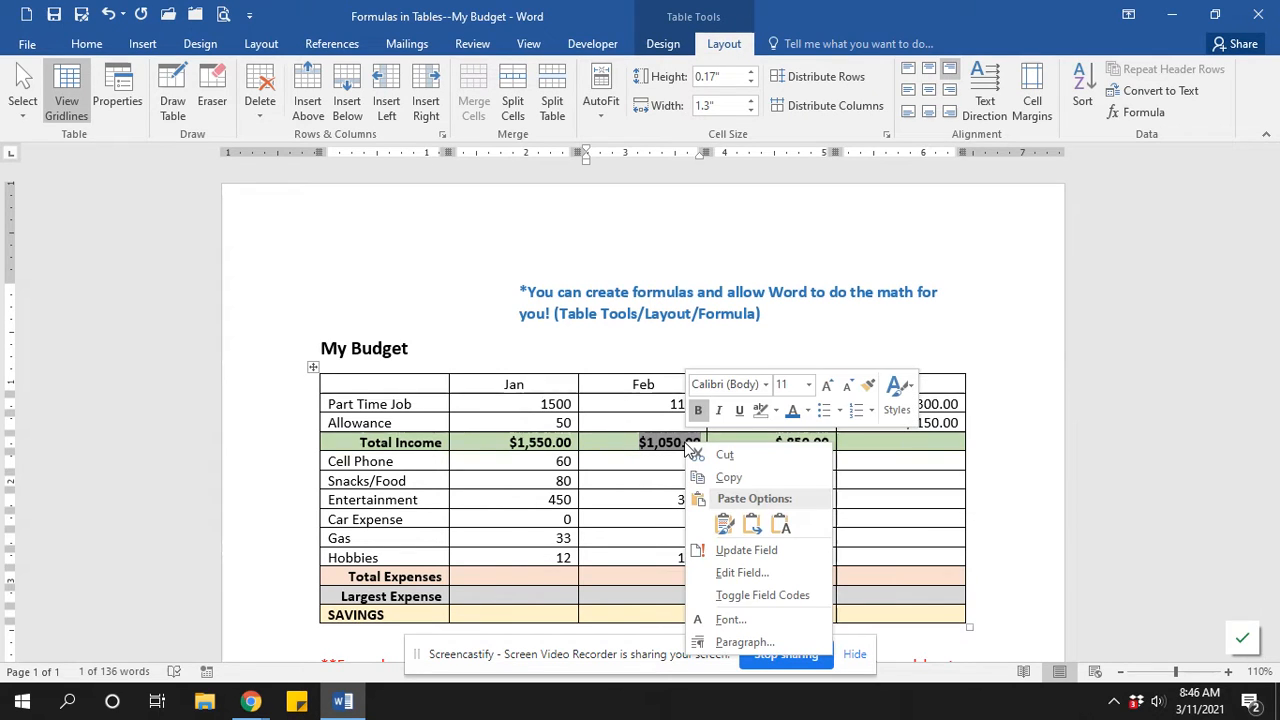
click(745, 552)
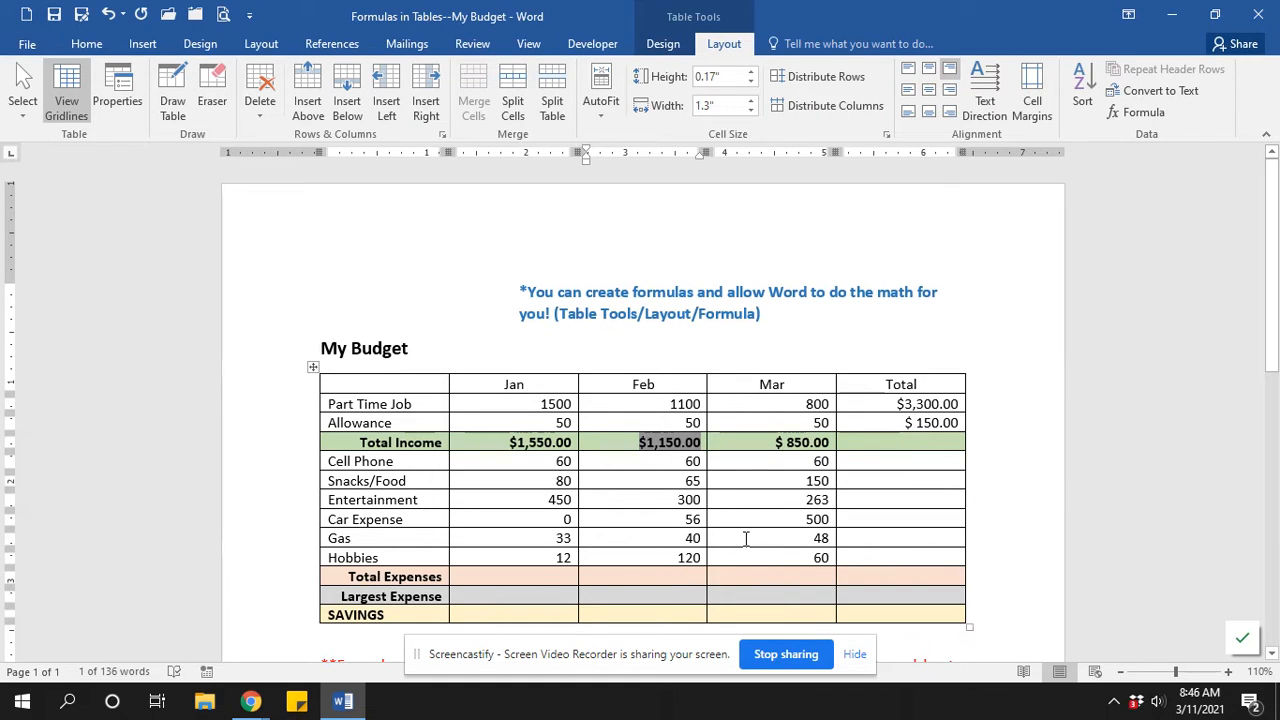
Update the Total field in the Part Time Job row.
double_click(918, 404)
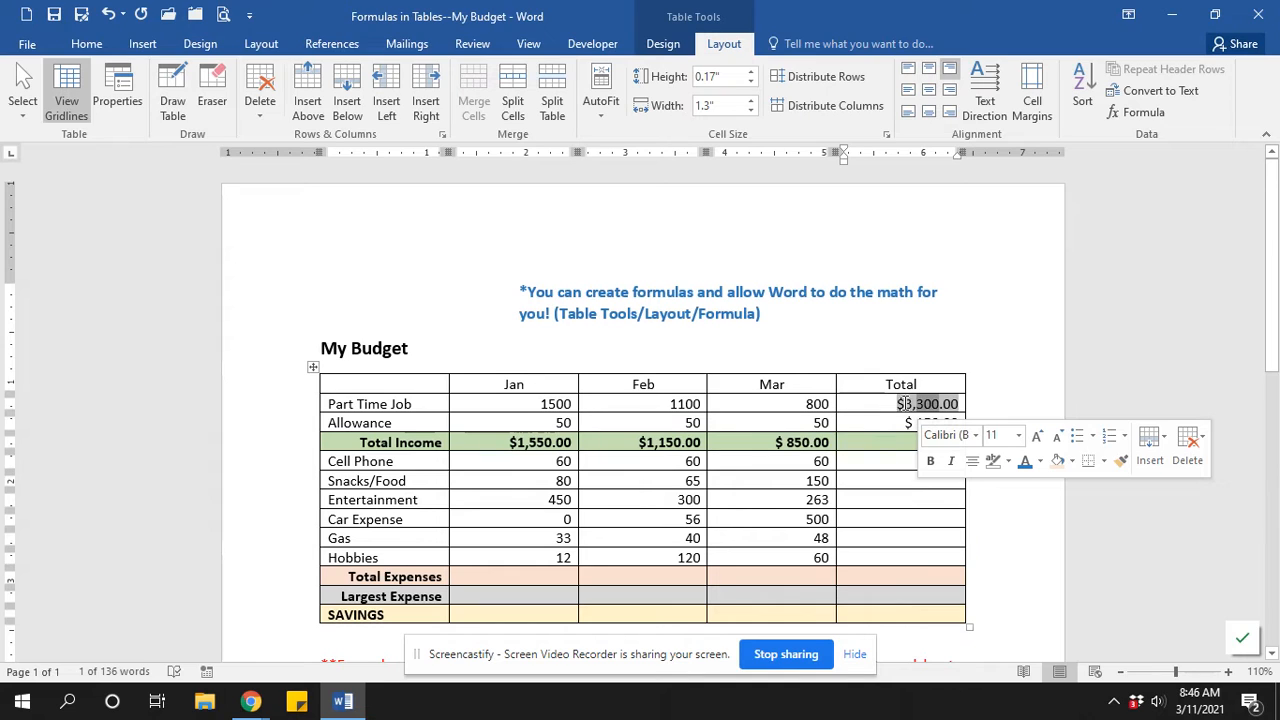
key(F9)
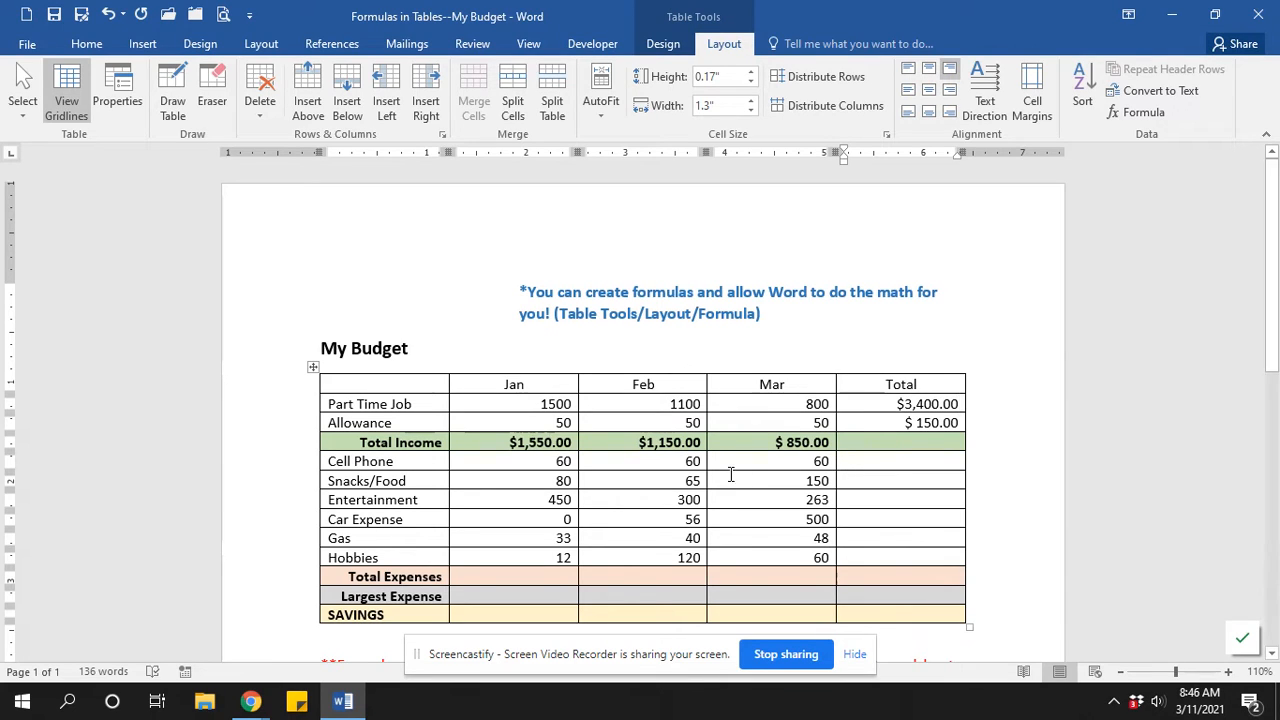
Insert the formula =SUM(ABOVE) in January's Total Expenses cell with the number format $#,##0.00;($#,##0.00).
scroll(735, 475, down, 3)
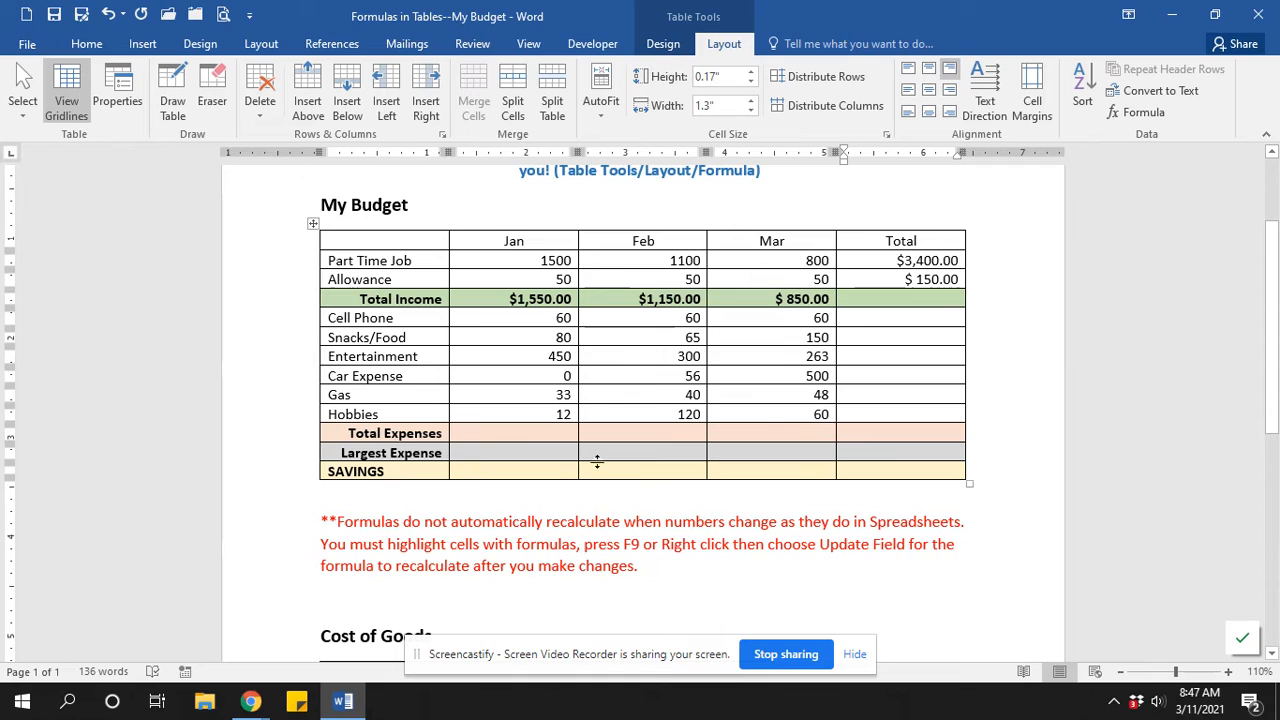
click(569, 436)
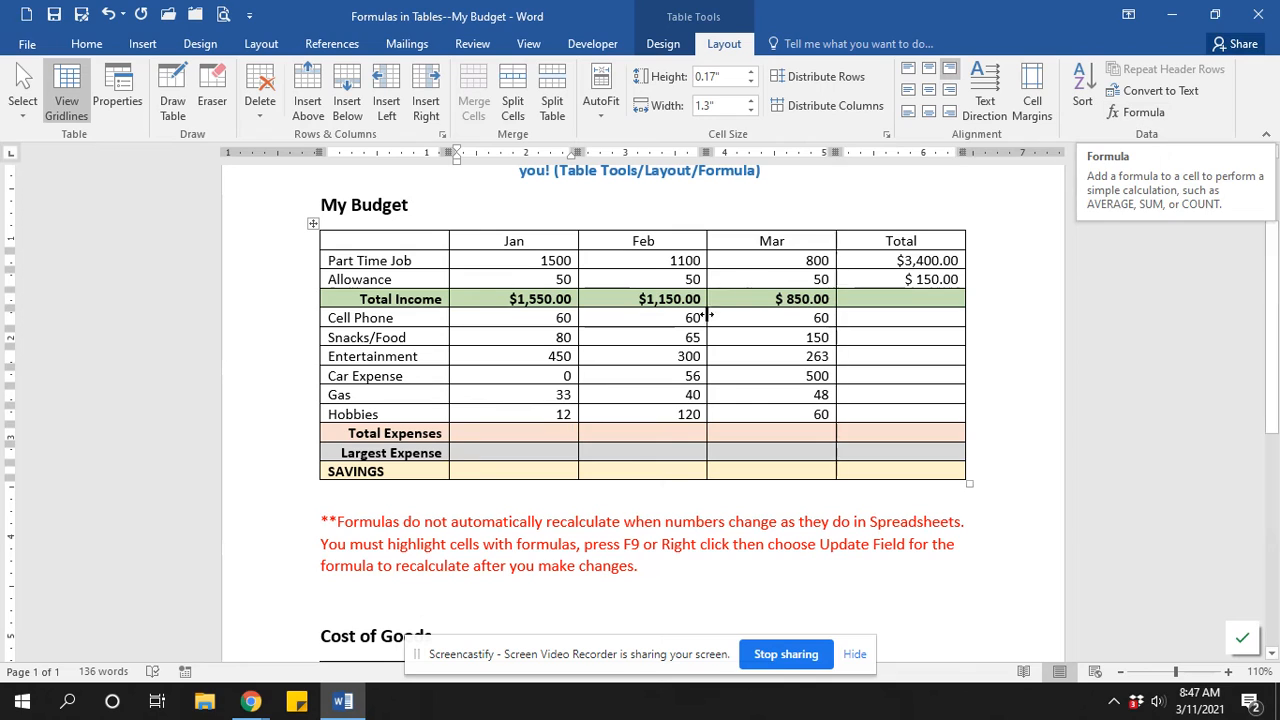
click(1138, 112)
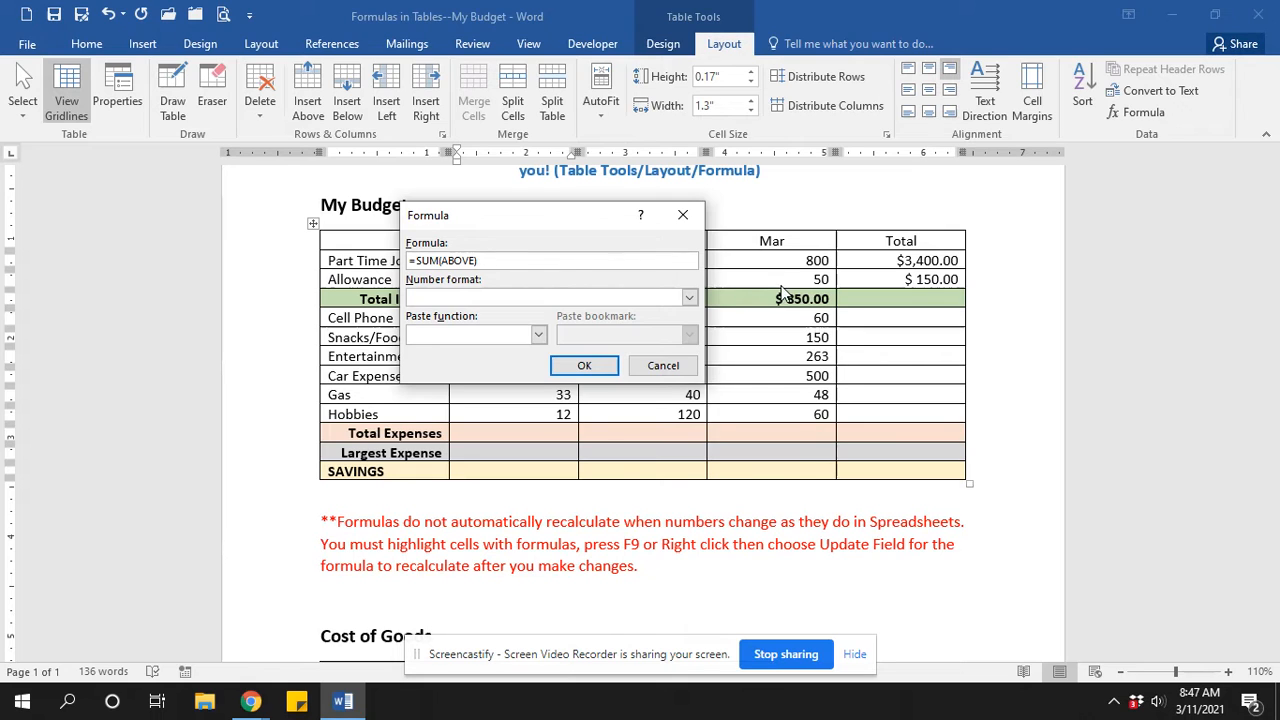
click(690, 298)
click(470, 338)
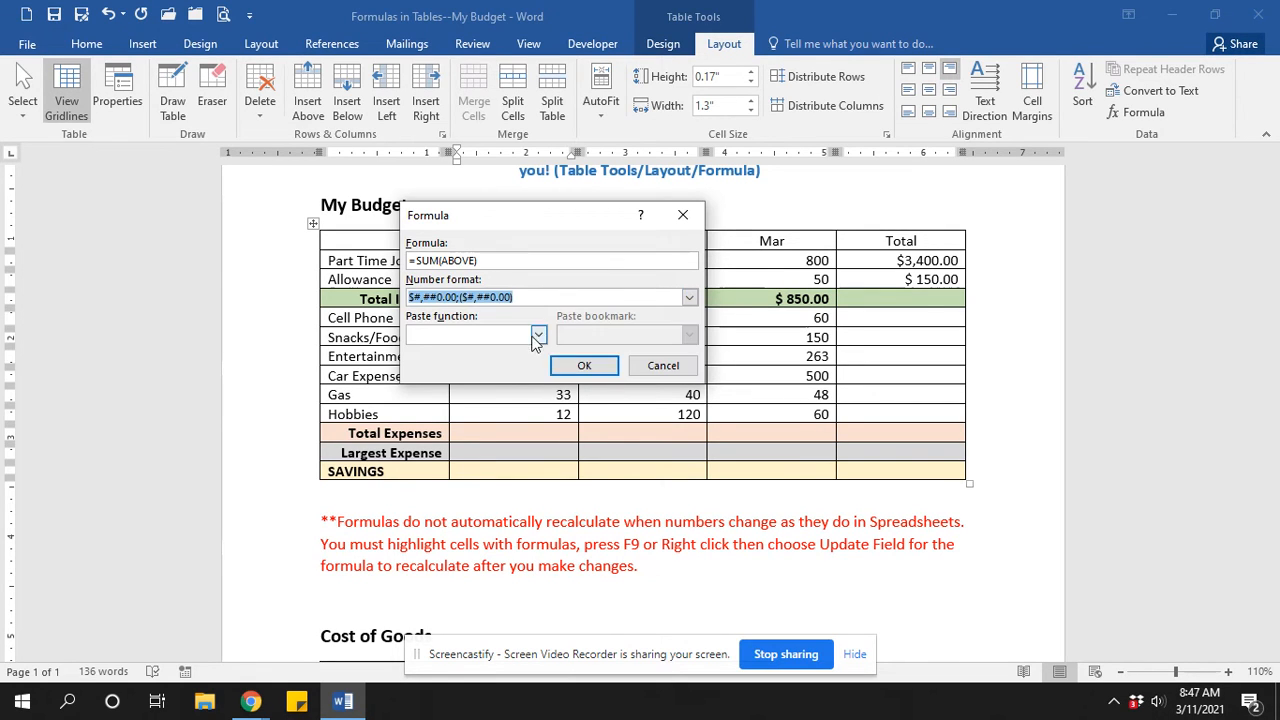
click(584, 366)
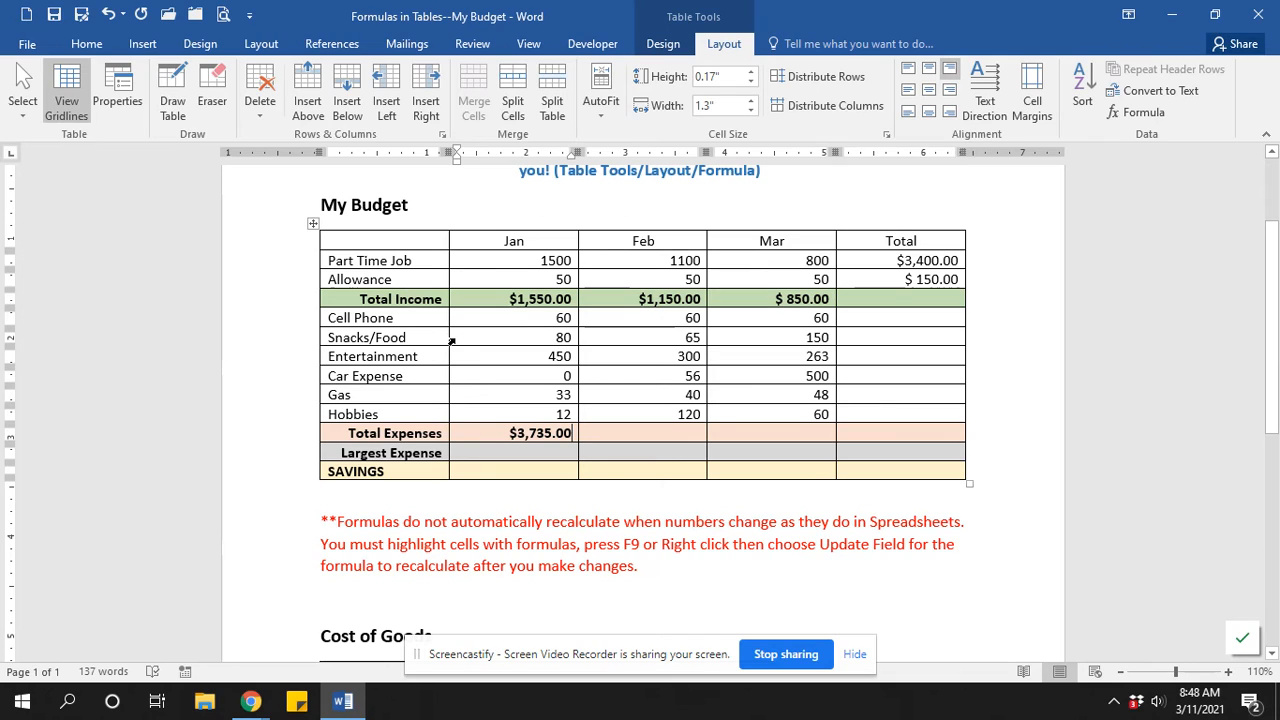
click(528, 260)
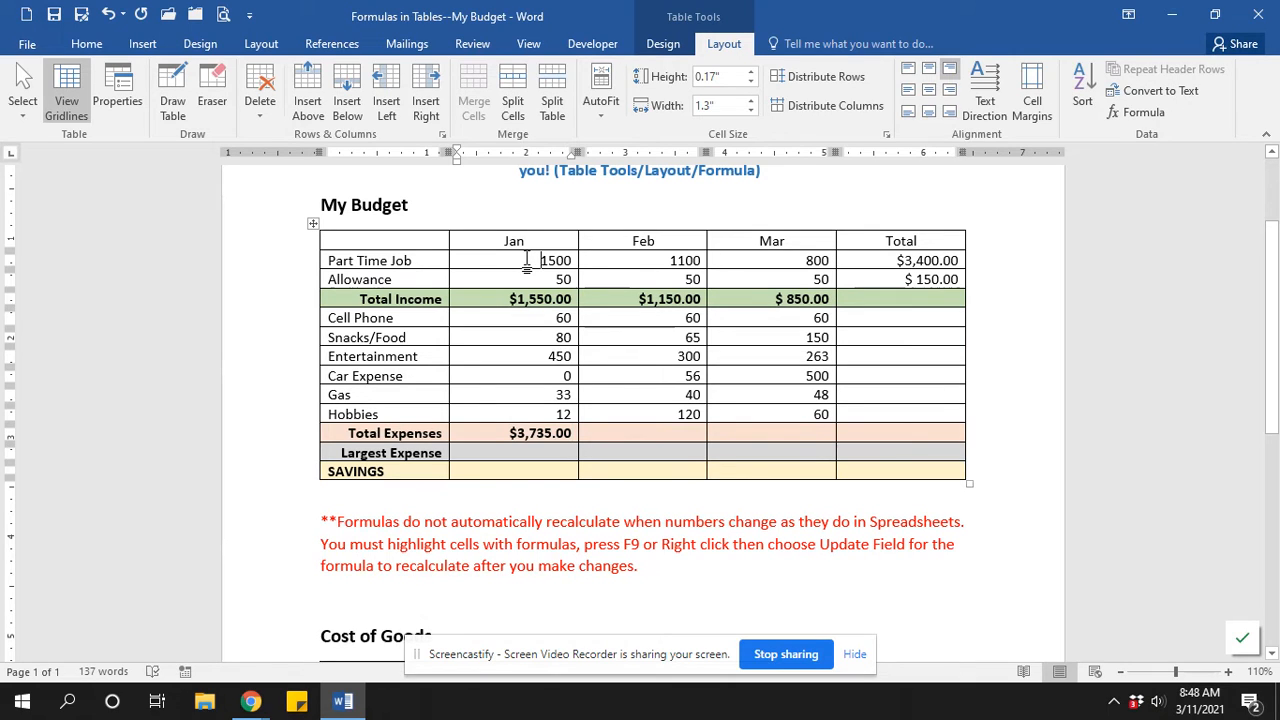
drag(528, 260, 575, 263)
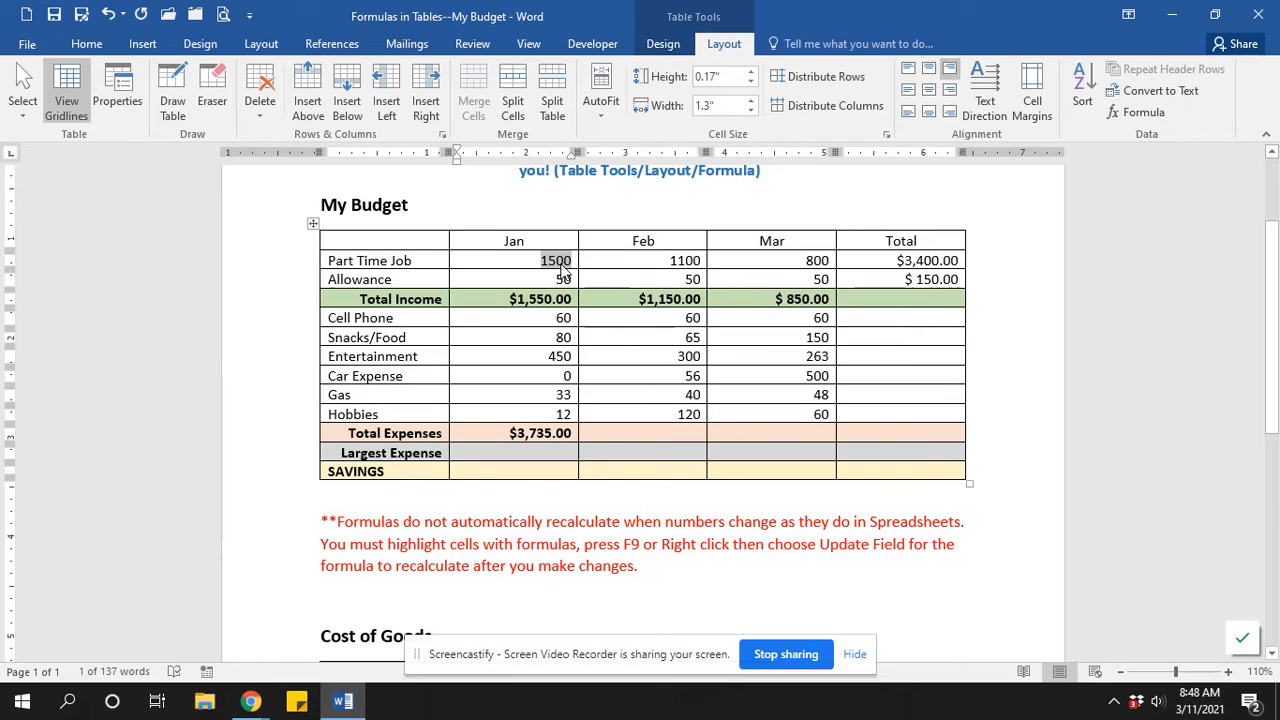
click(573, 432)
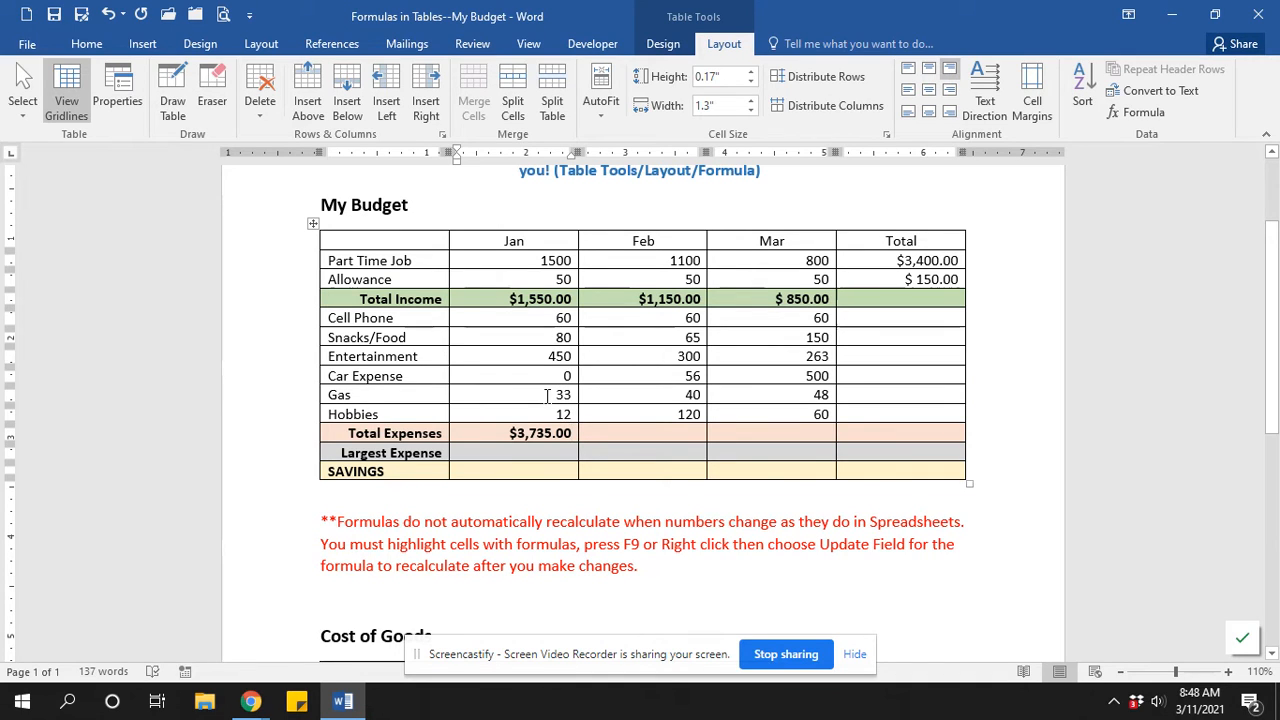
Change January's Total Expenses formula to =SUM(b5:b10) so it adds only the expense rows from Cell Phone to Hobbies.
double_click(543, 433)
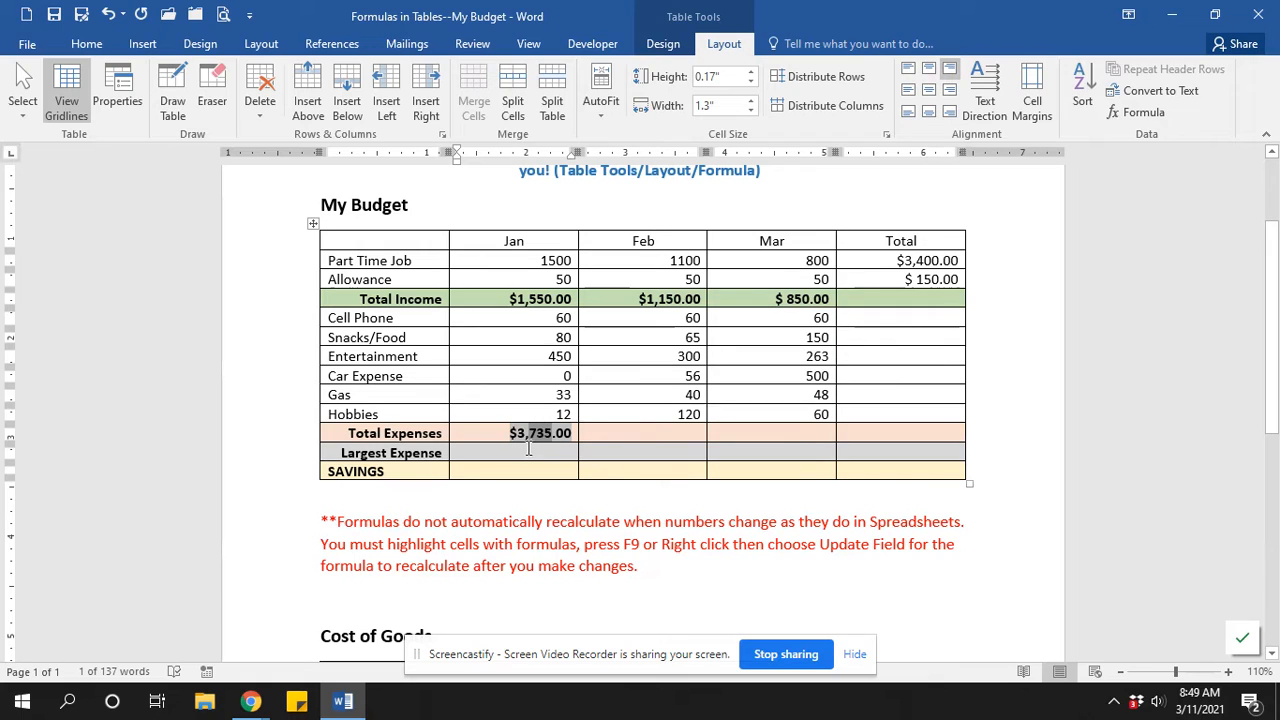
click(1143, 112)
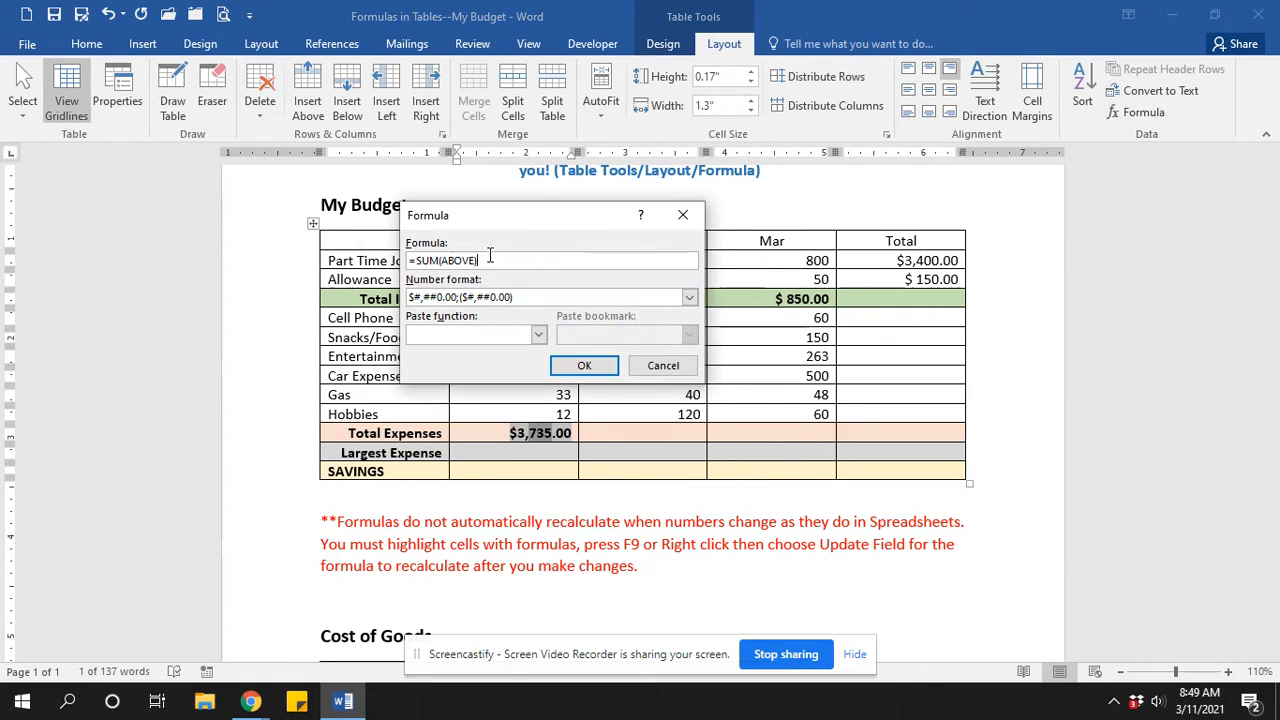
drag(474, 261, 441, 261)
text(b5))
text(b10)
text())
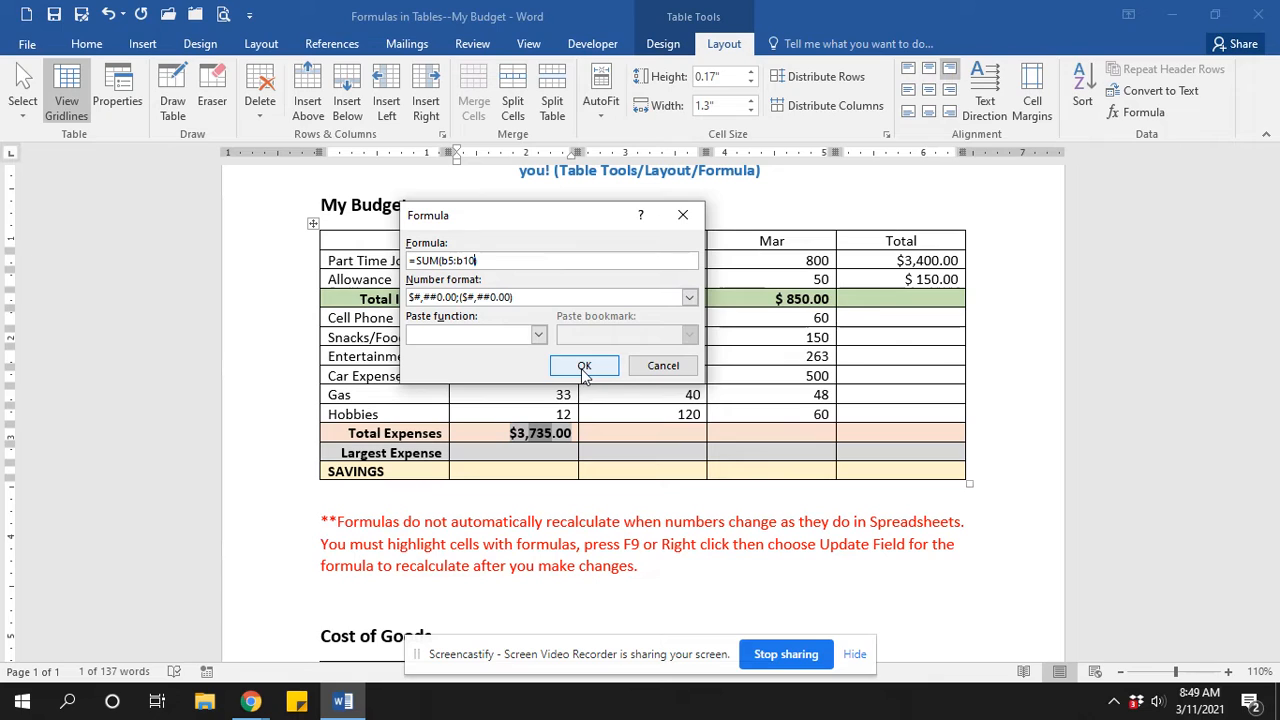
click(585, 368)
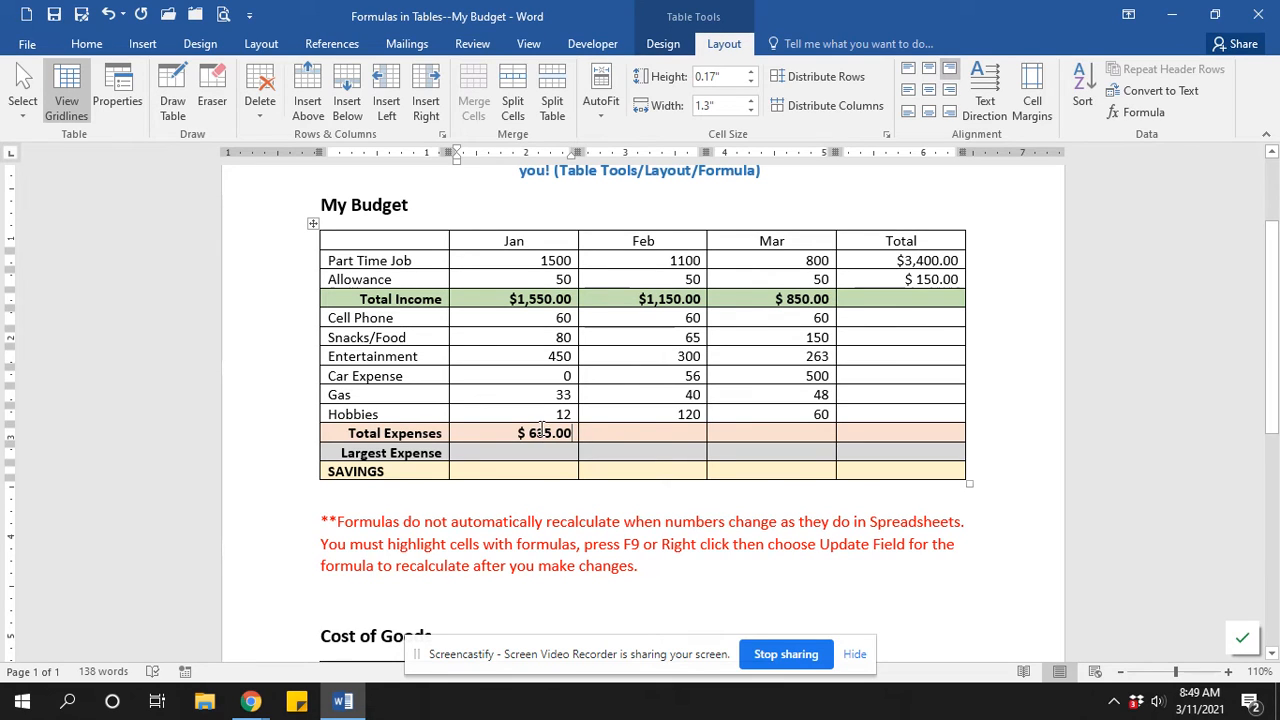
Try to copy January's Total Expenses formula and paste it with source formatting into February's Total Expenses cell.
drag(531, 433, 574, 433)
key(ctrl+c)
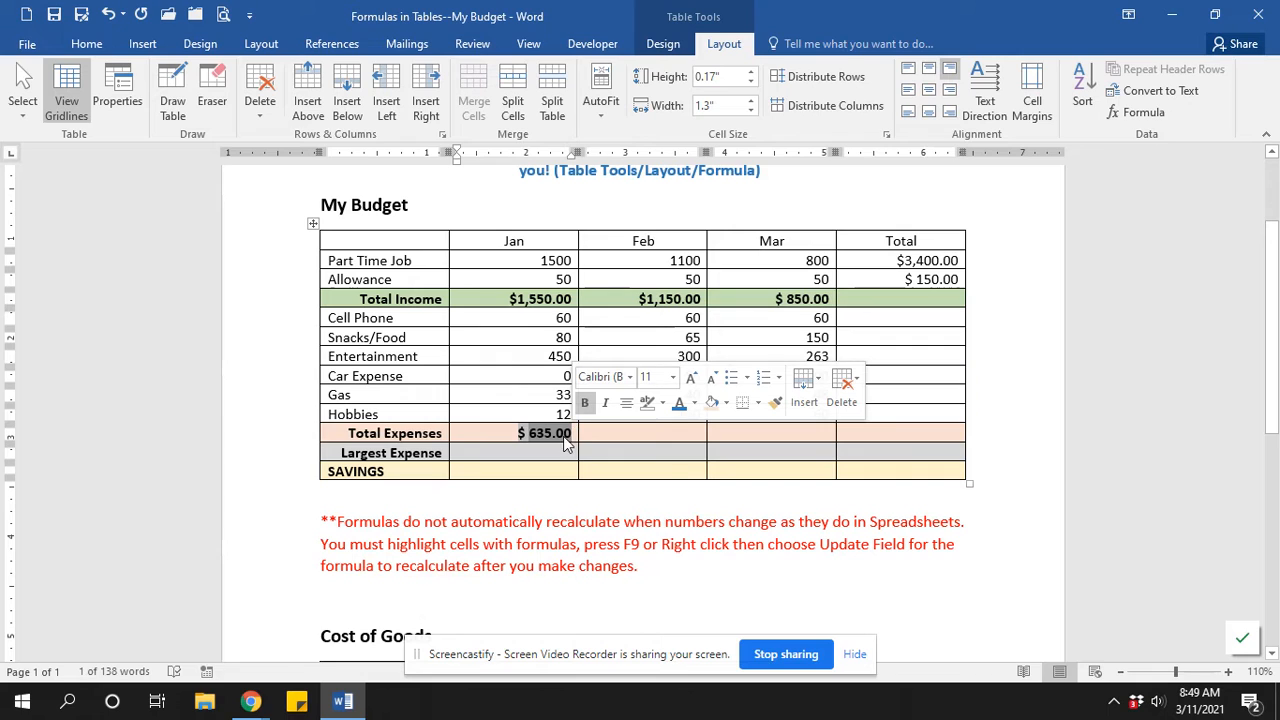
right_click(552, 432)
click(596, 467)
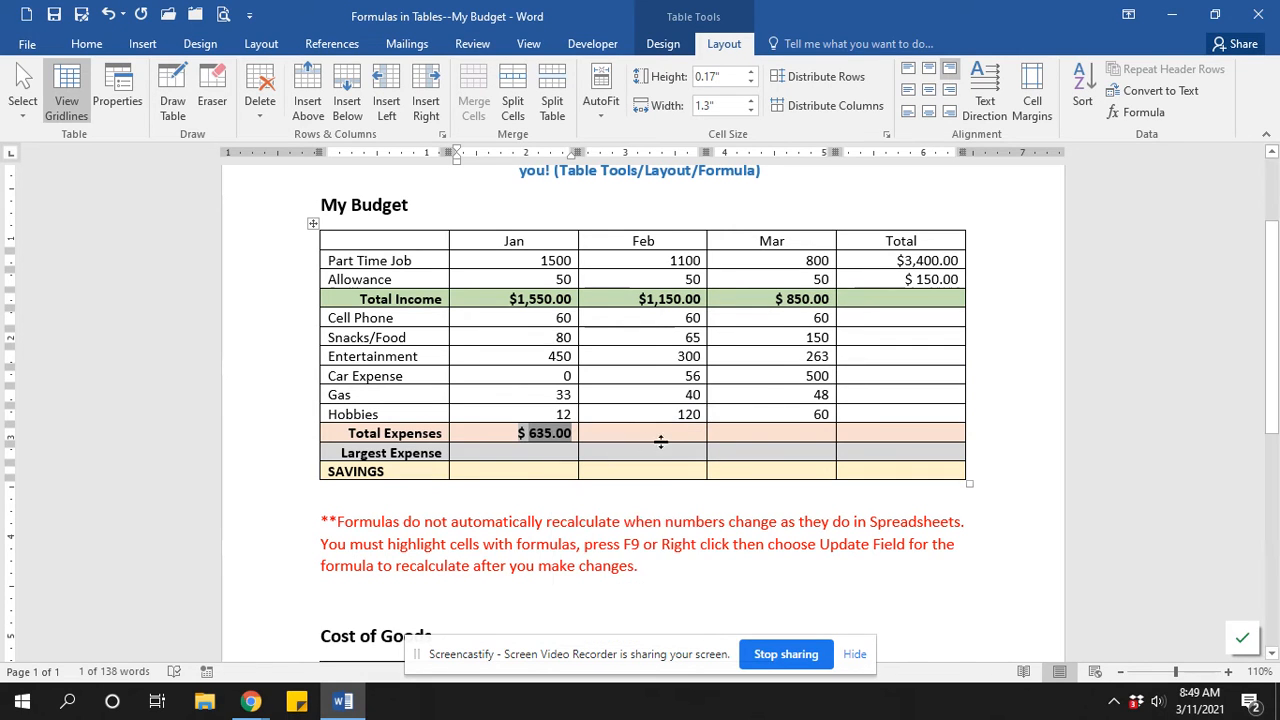
click(690, 432)
right_click(690, 432)
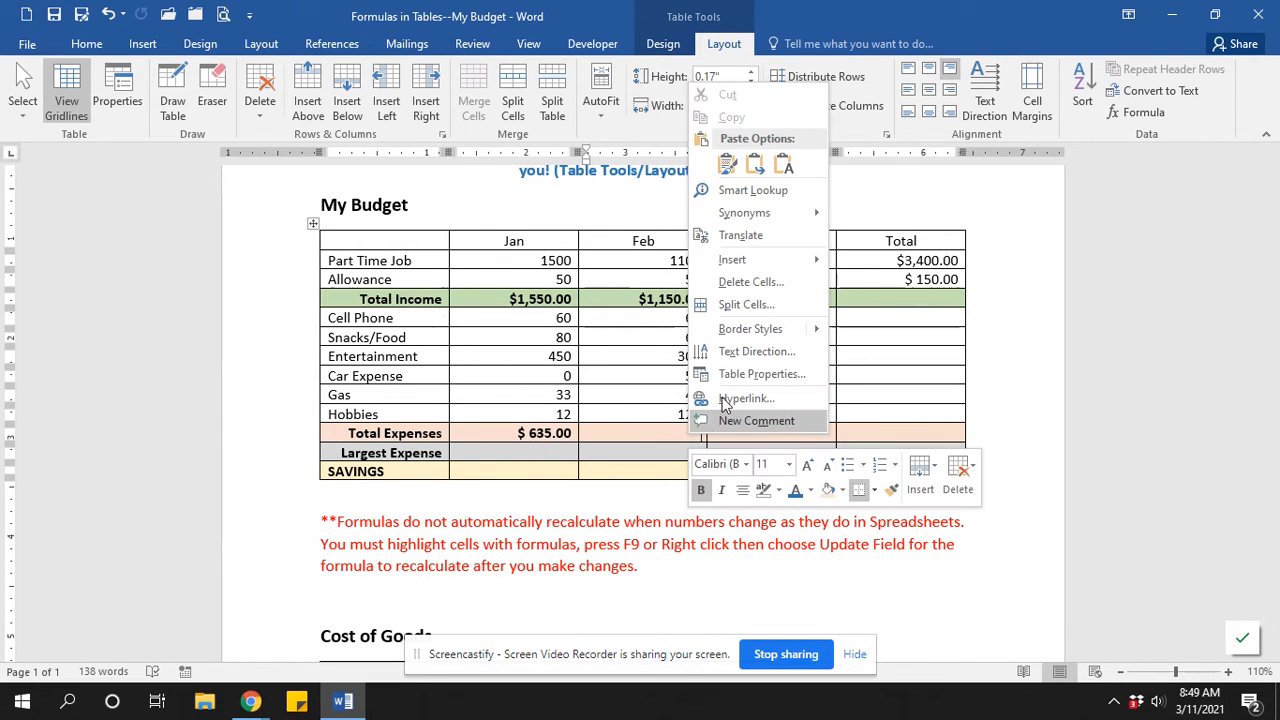
click(727, 167)
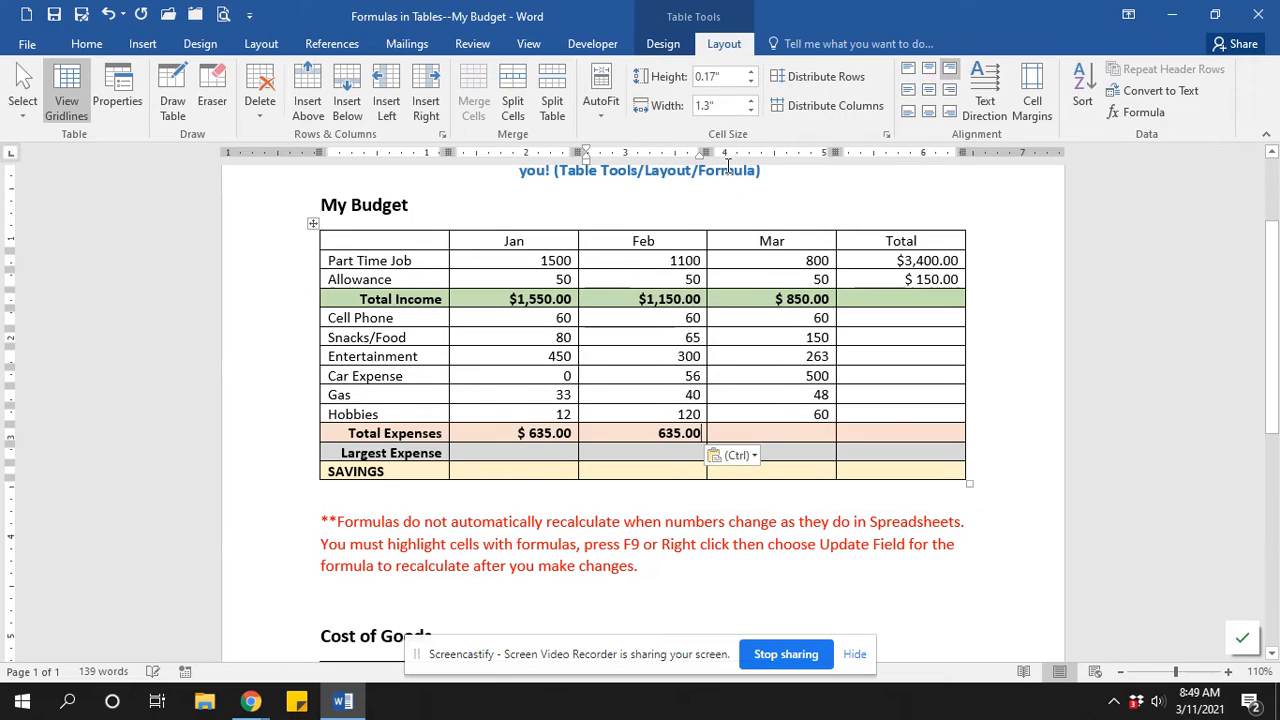
Check whether February's pasted Total Expenses value contains the copied formula, and delete the pasted value.
double_click(690, 433)
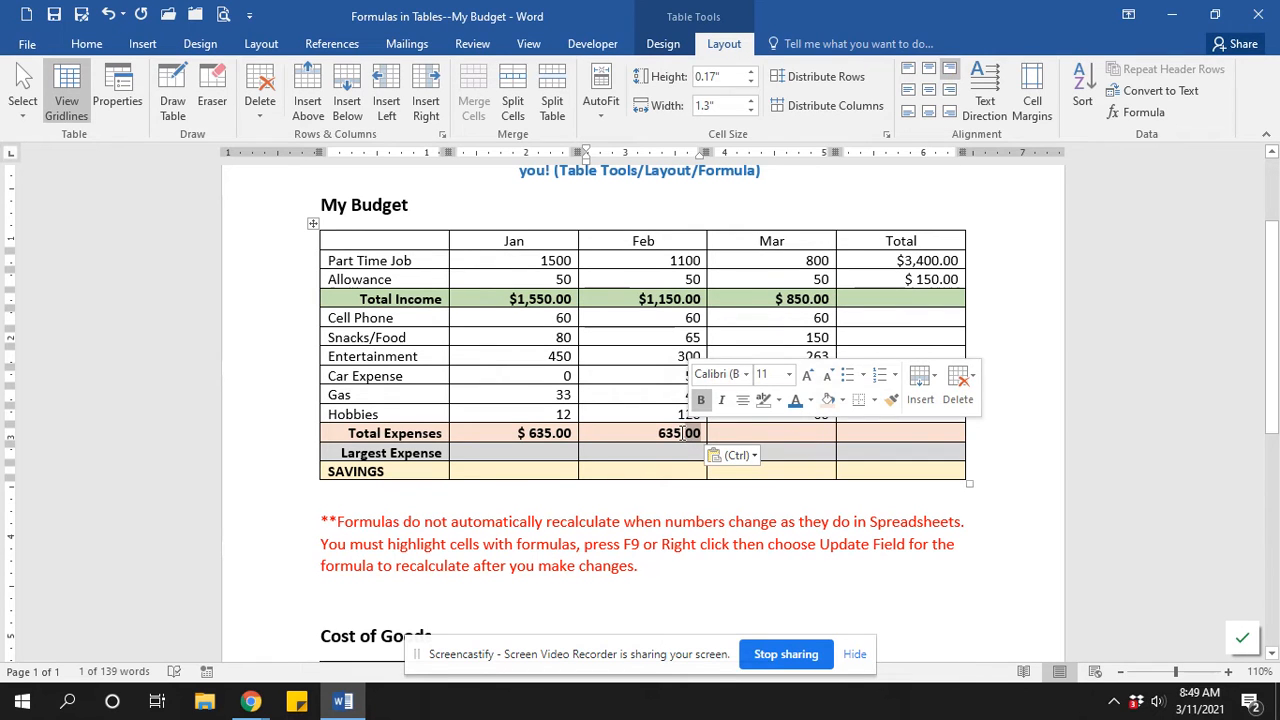
click(685, 433)
right_click(686, 436)
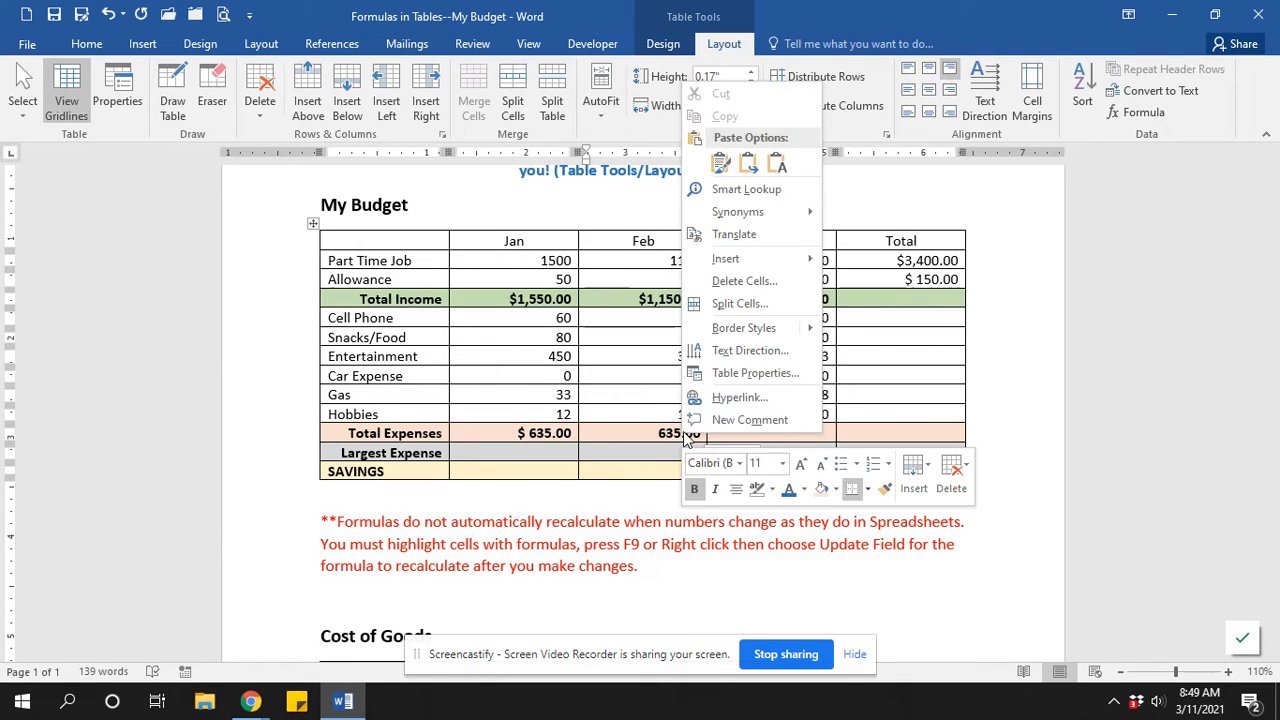
key(Escape)
double_click(663, 434)
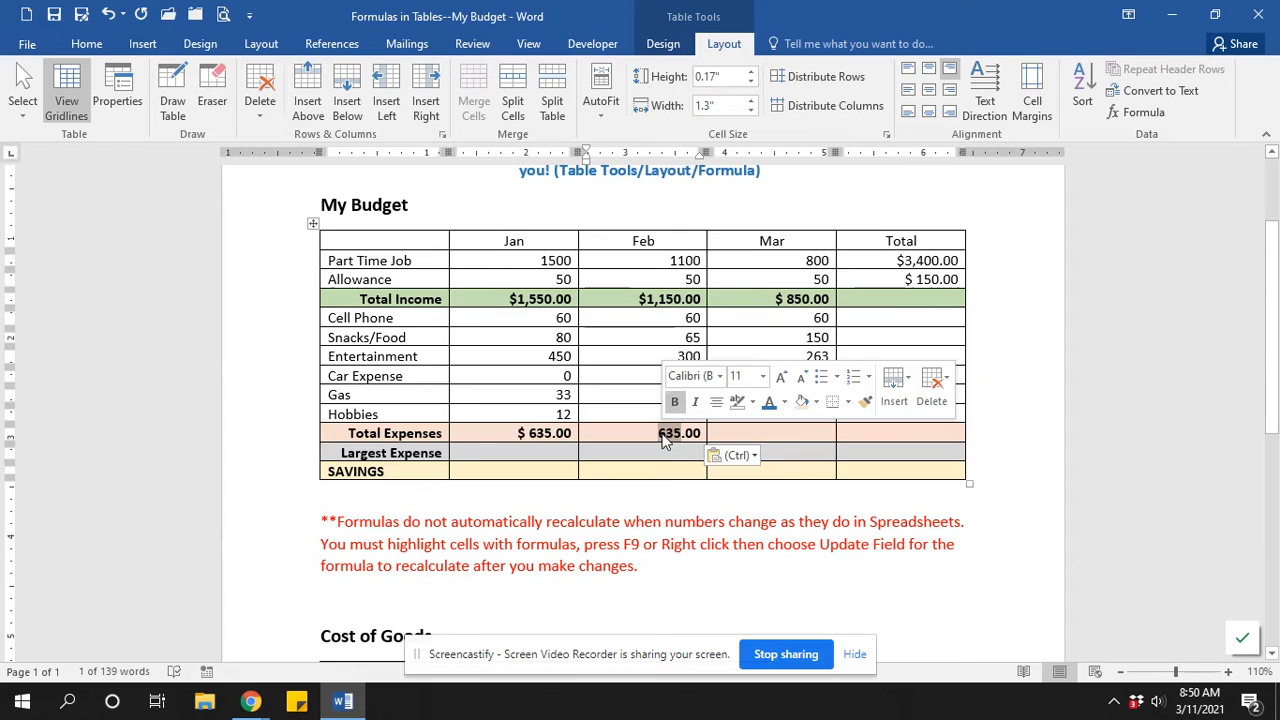
click(676, 433)
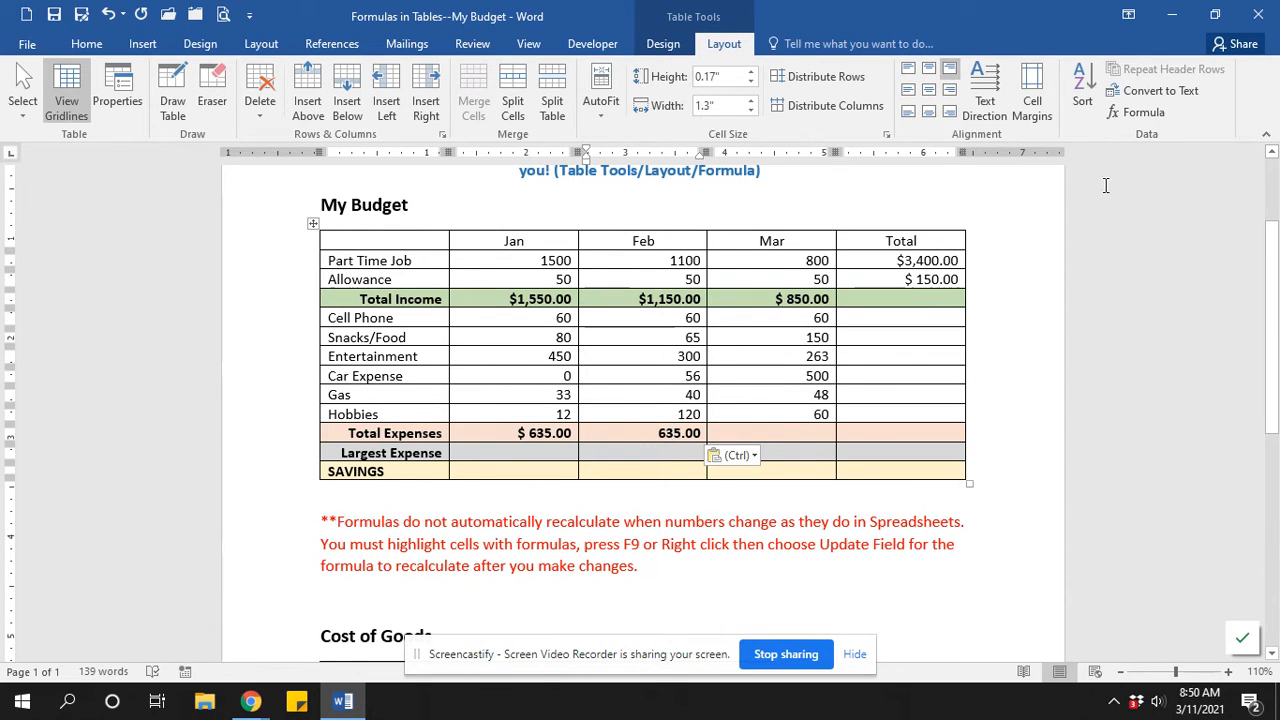
click(1137, 116)
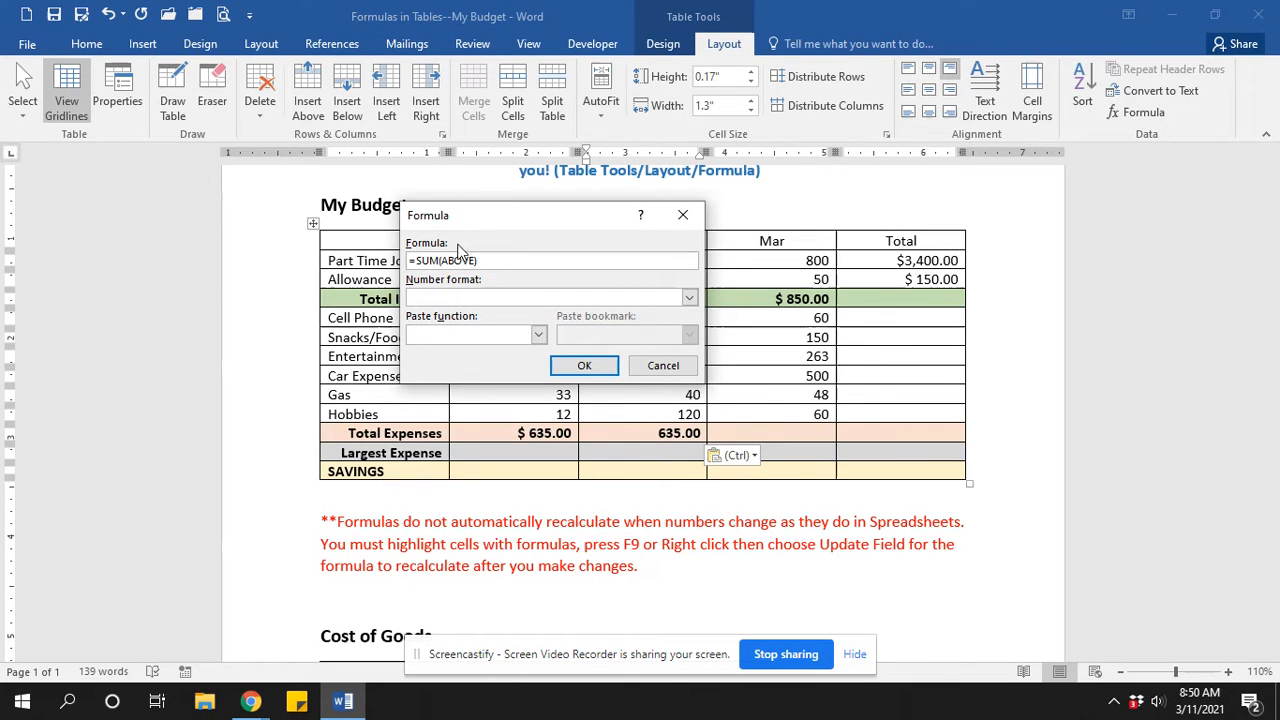
click(661, 364)
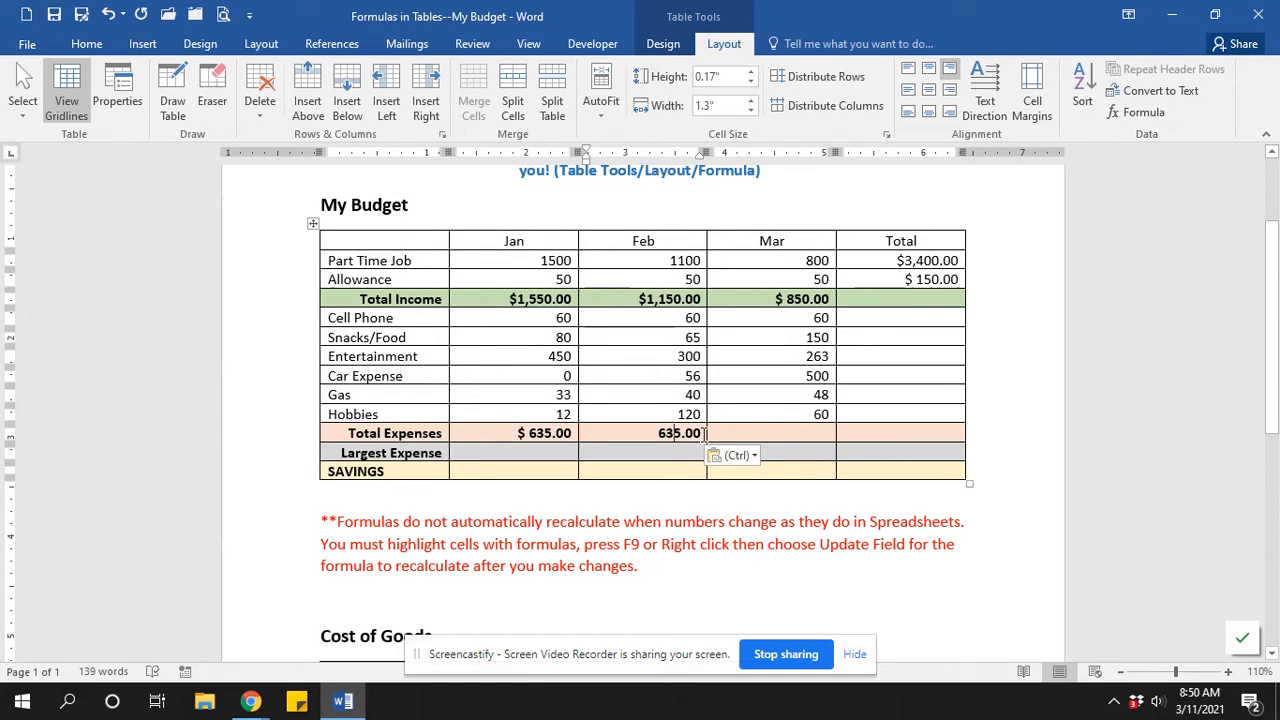
key(Delete)
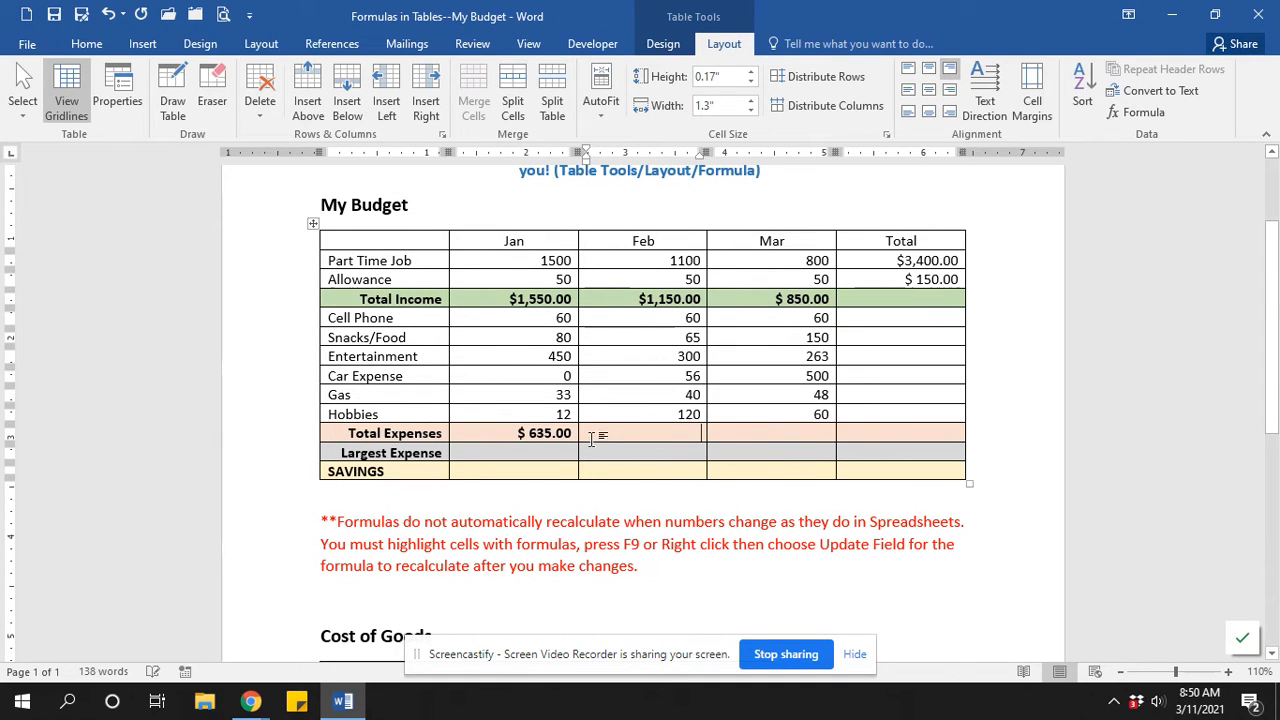
Copy January's whole Total Expenses field, including the dollar sign, and paste it with source formatting into February's Total Expenses cell.
drag(518, 432, 568, 434)
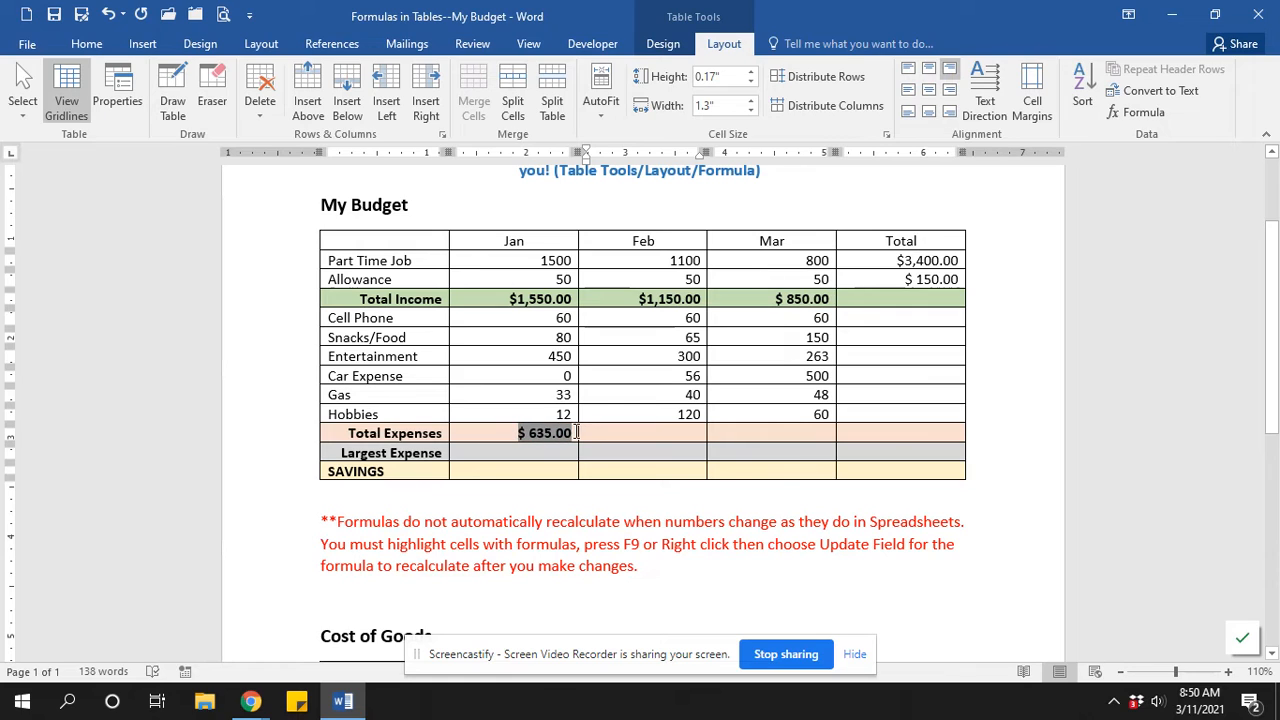
right_click(550, 432)
click(593, 468)
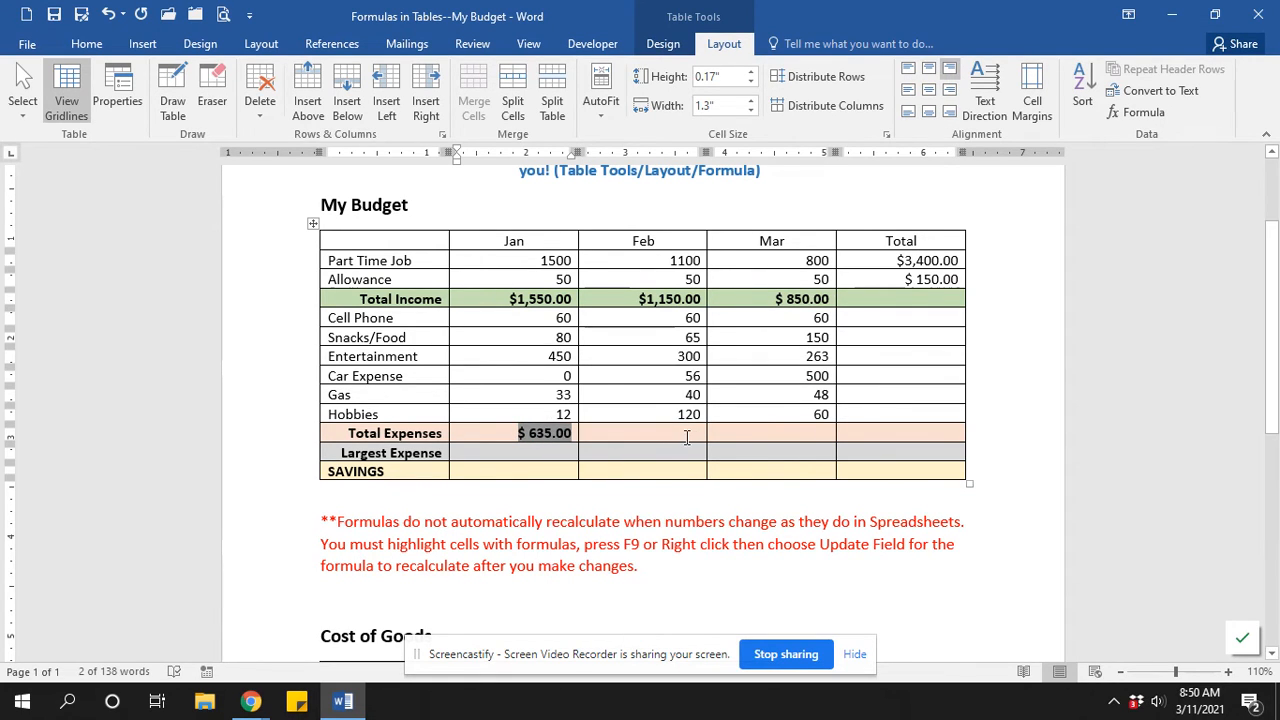
right_click(687, 437)
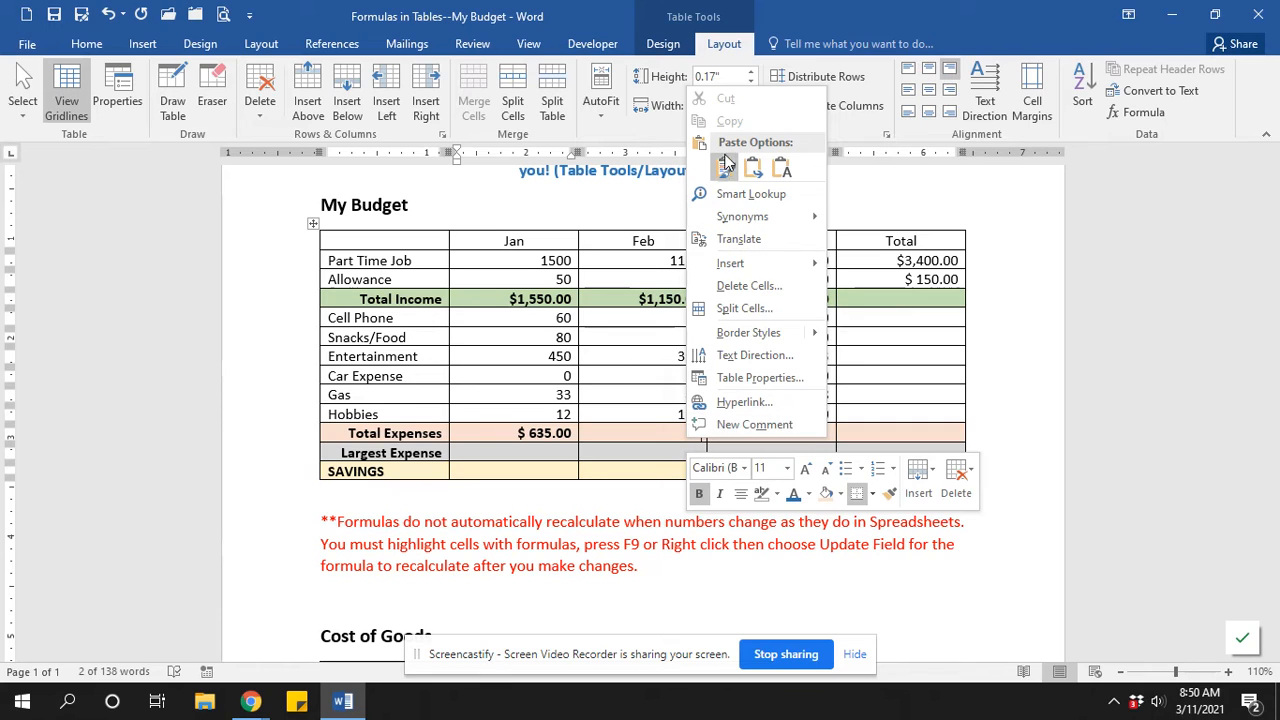
click(725, 168)
Change February's Total Expenses formula to =SUM(c5:c10), keeping the currency number format.
click(668, 432)
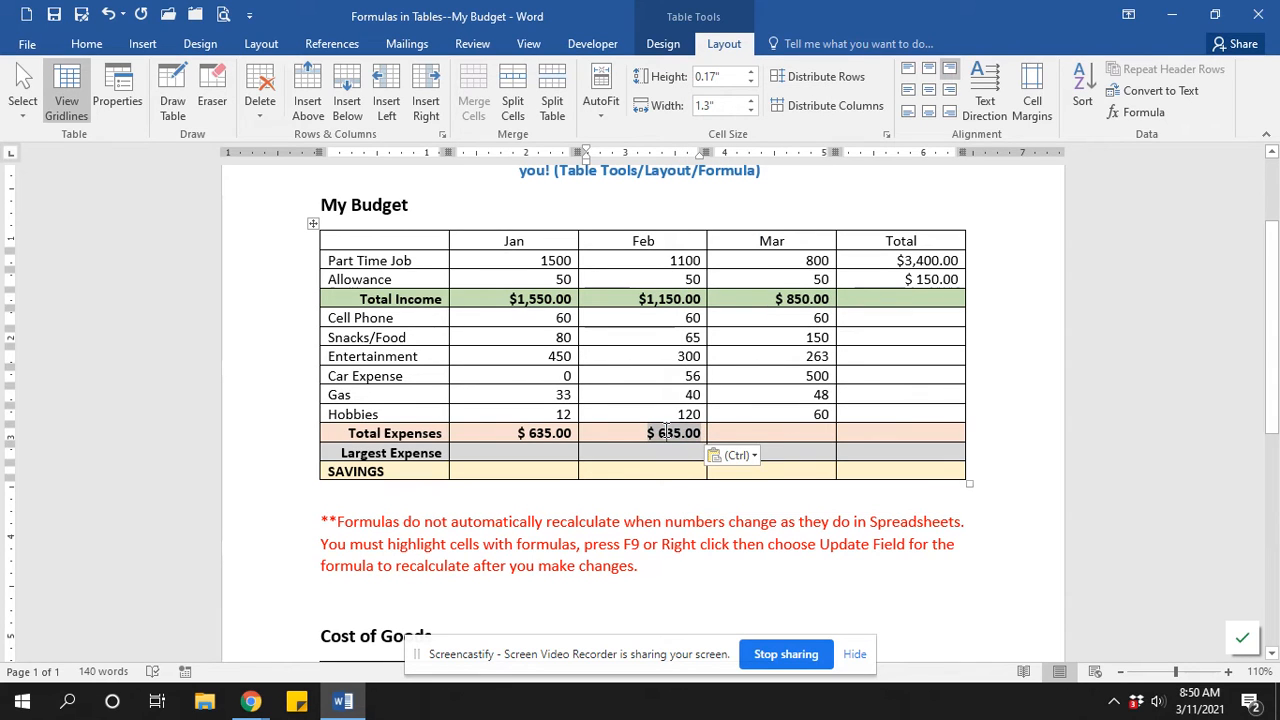
click(1126, 116)
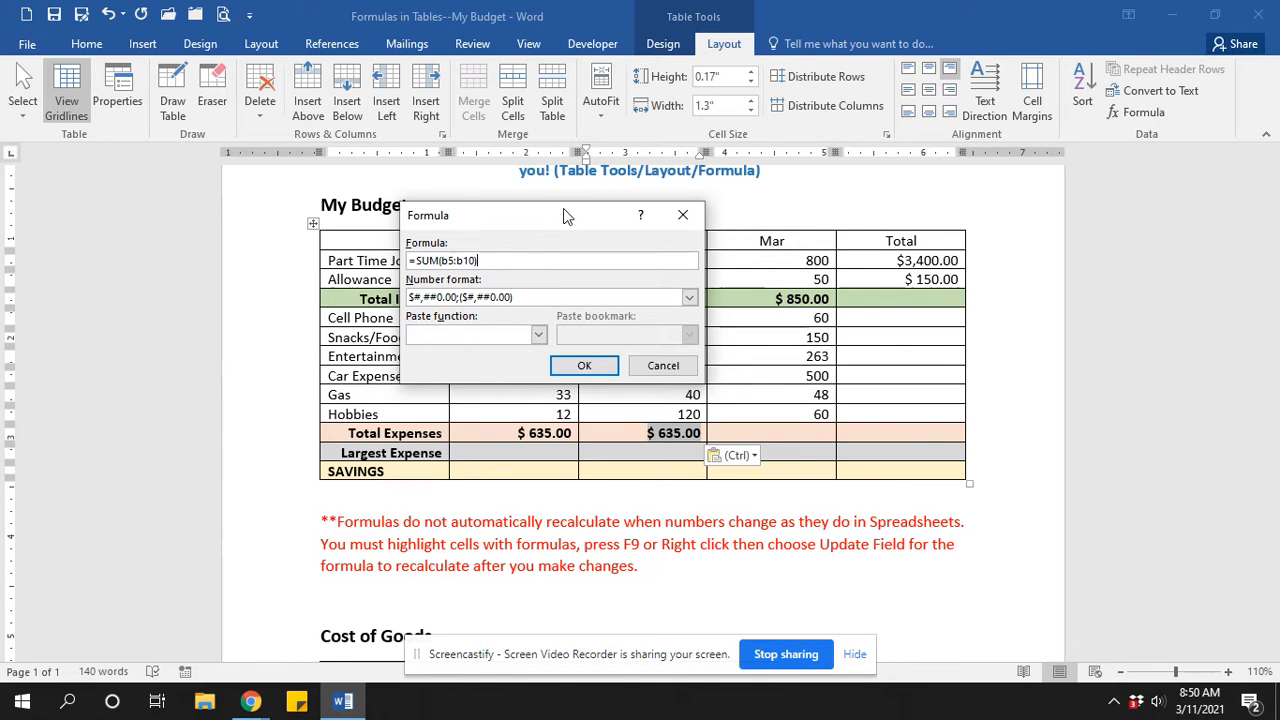
drag(564, 210, 530, 195)
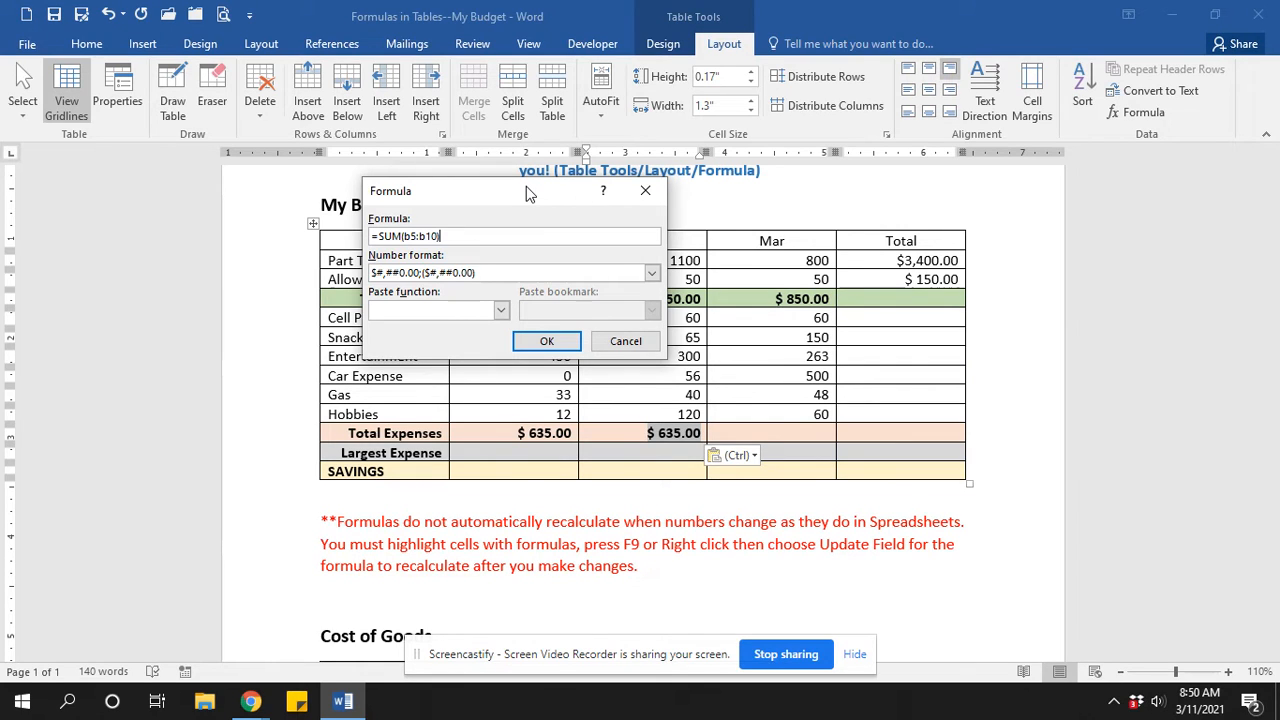
drag(526, 186, 415, 180)
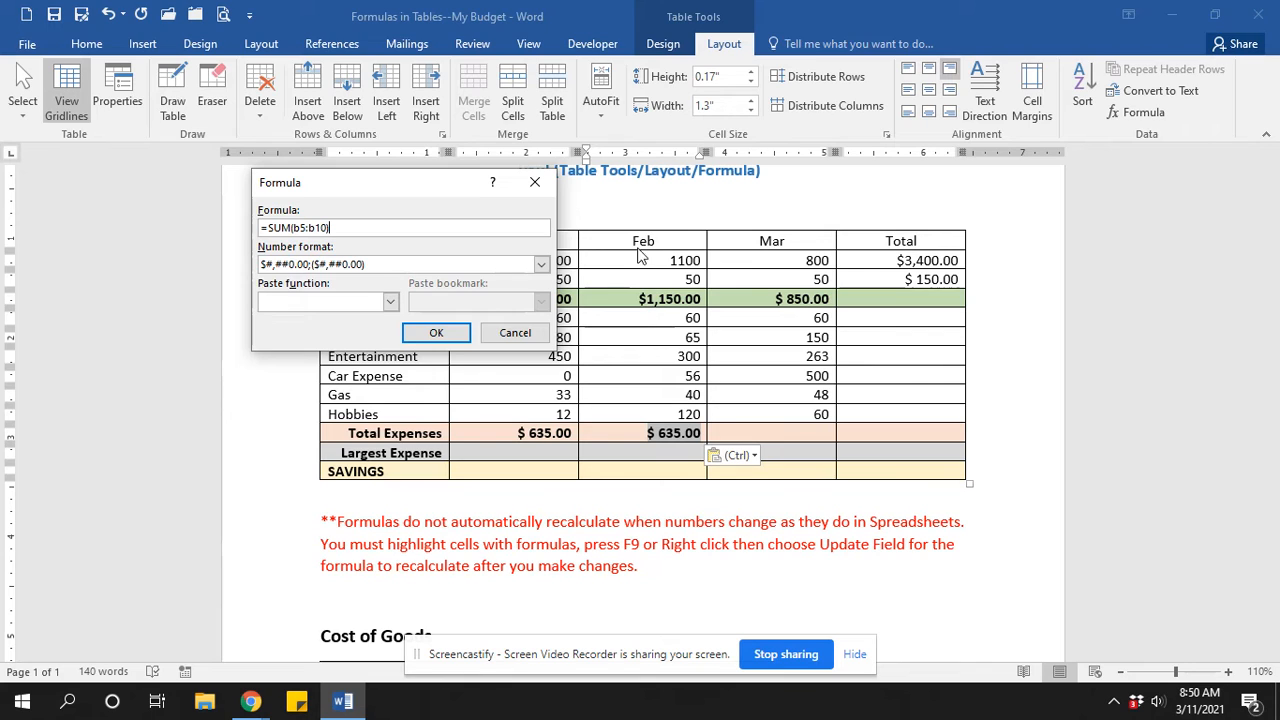
drag(354, 191, 454, 201)
click(397, 238)
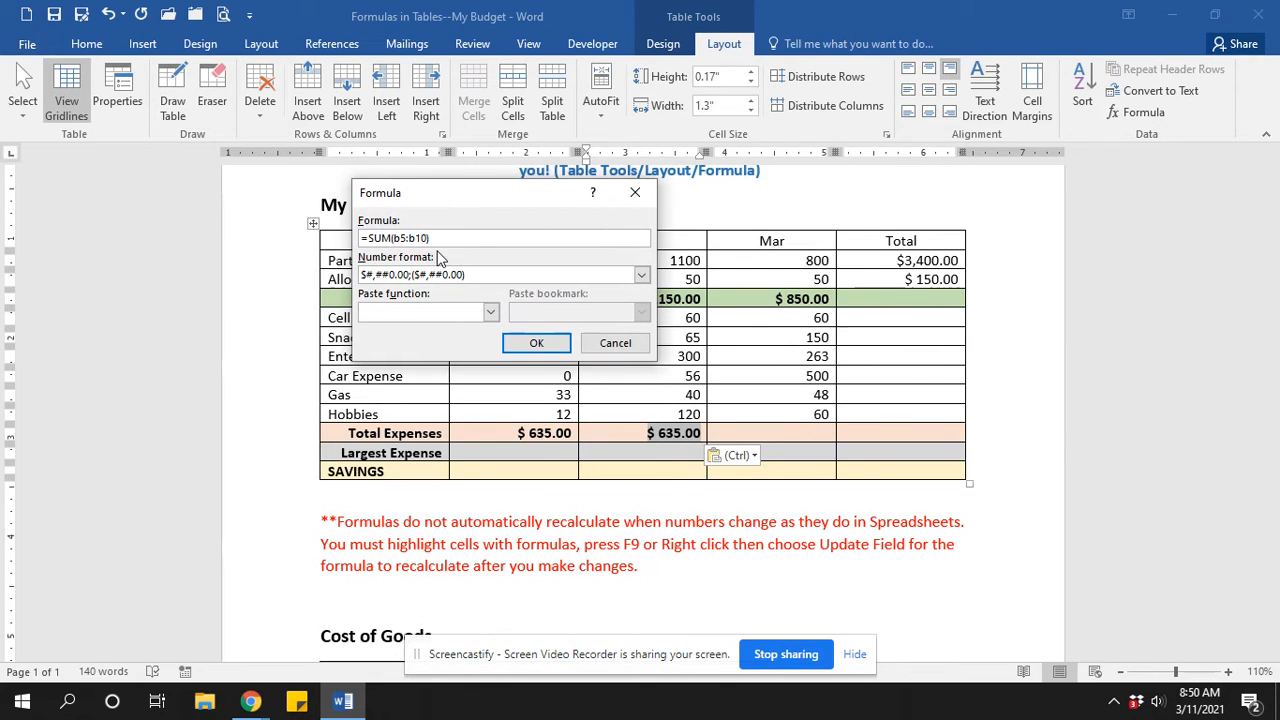
key(Delete)
text(c)
key(Delete)
text(c)
click(537, 344)
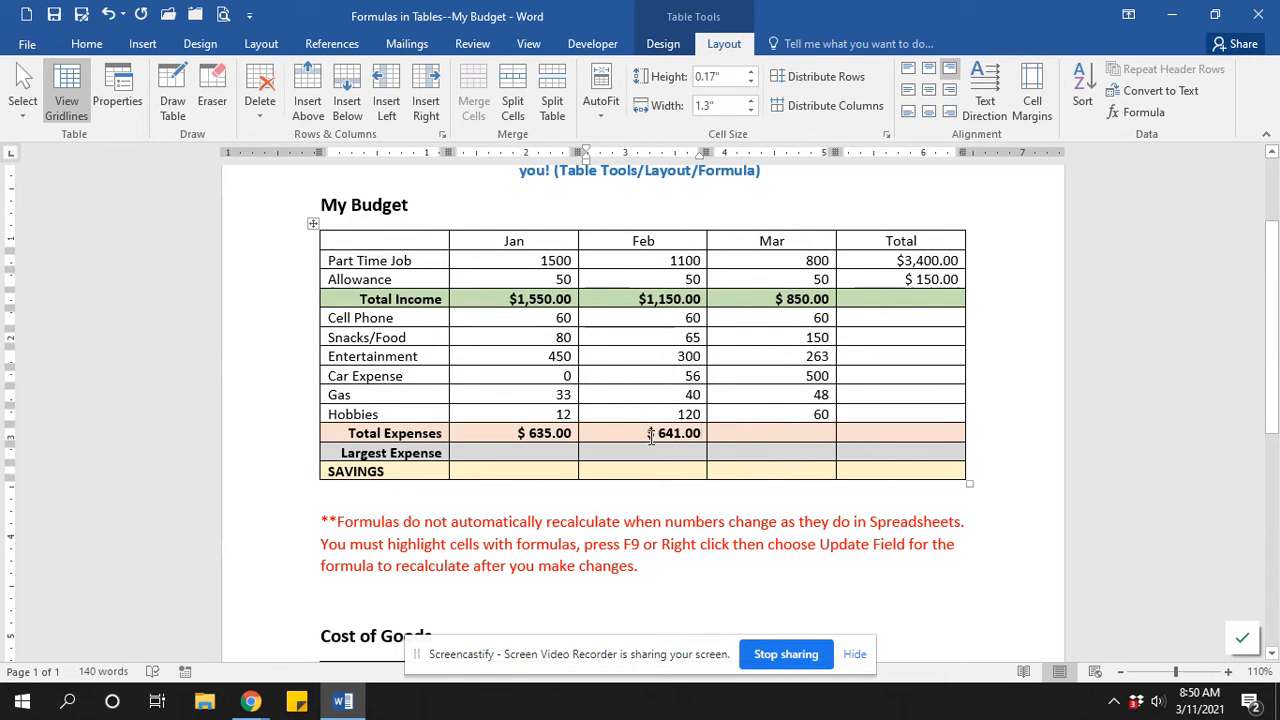
Copy February's whole Total Expenses field, including the dollar sign, and paste it with source formatting into March's Total Expenses cell.
drag(648, 434, 700, 433)
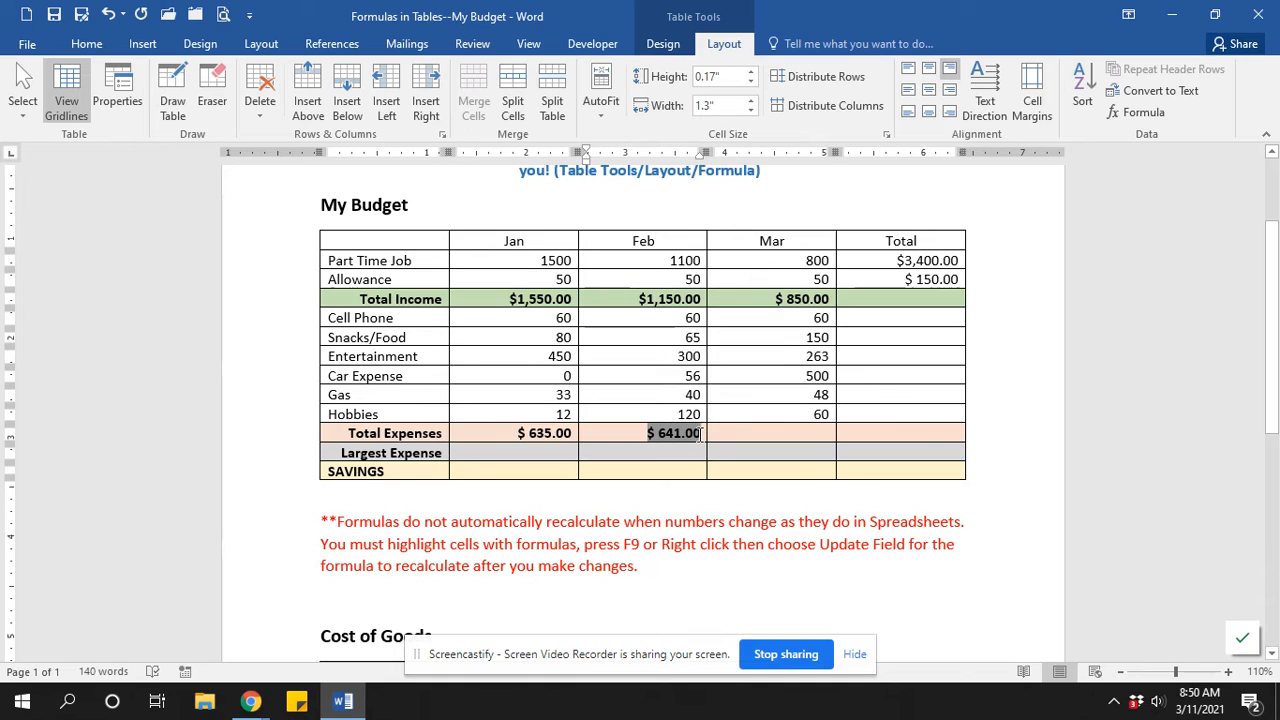
right_click(687, 432)
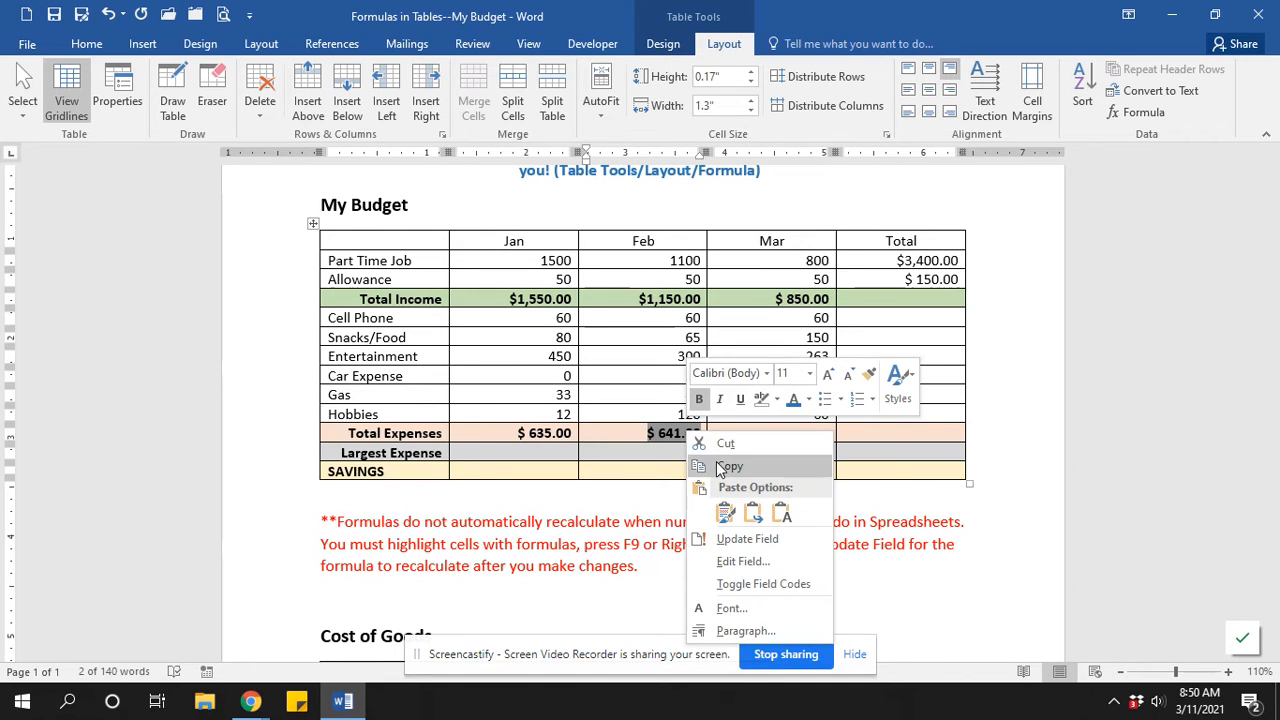
click(720, 466)
click(826, 433)
right_click(826, 433)
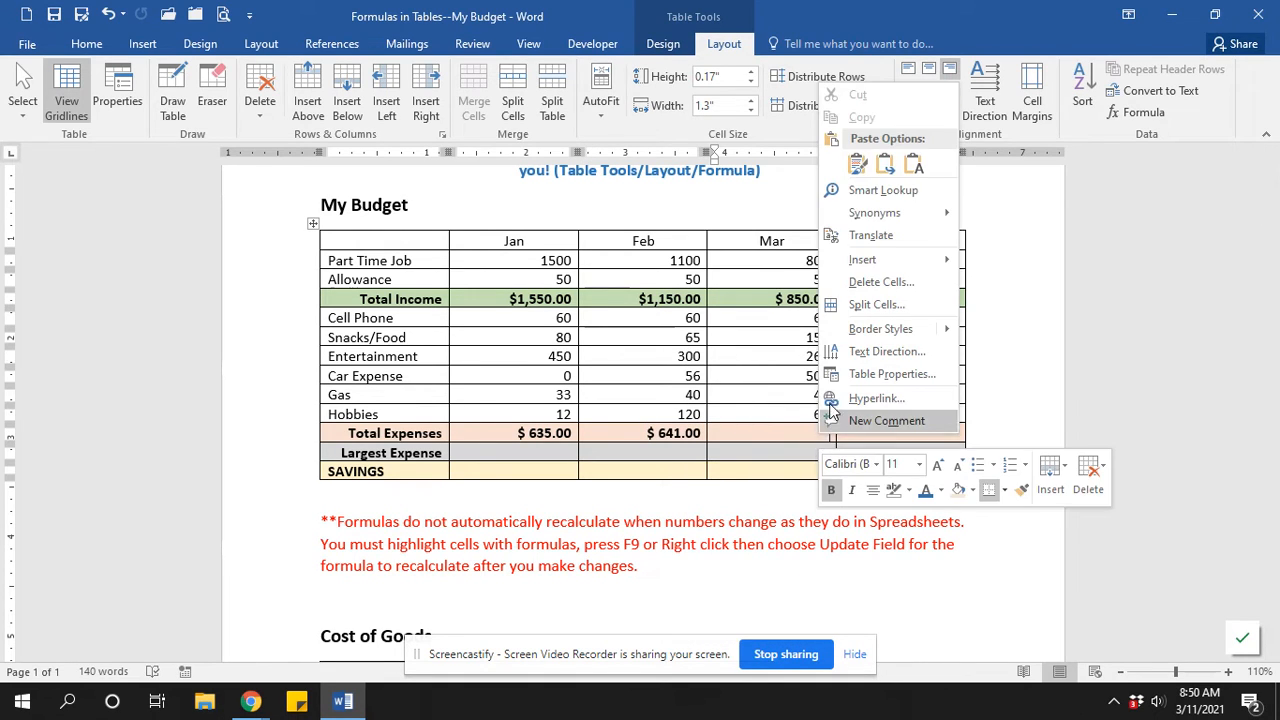
click(857, 165)
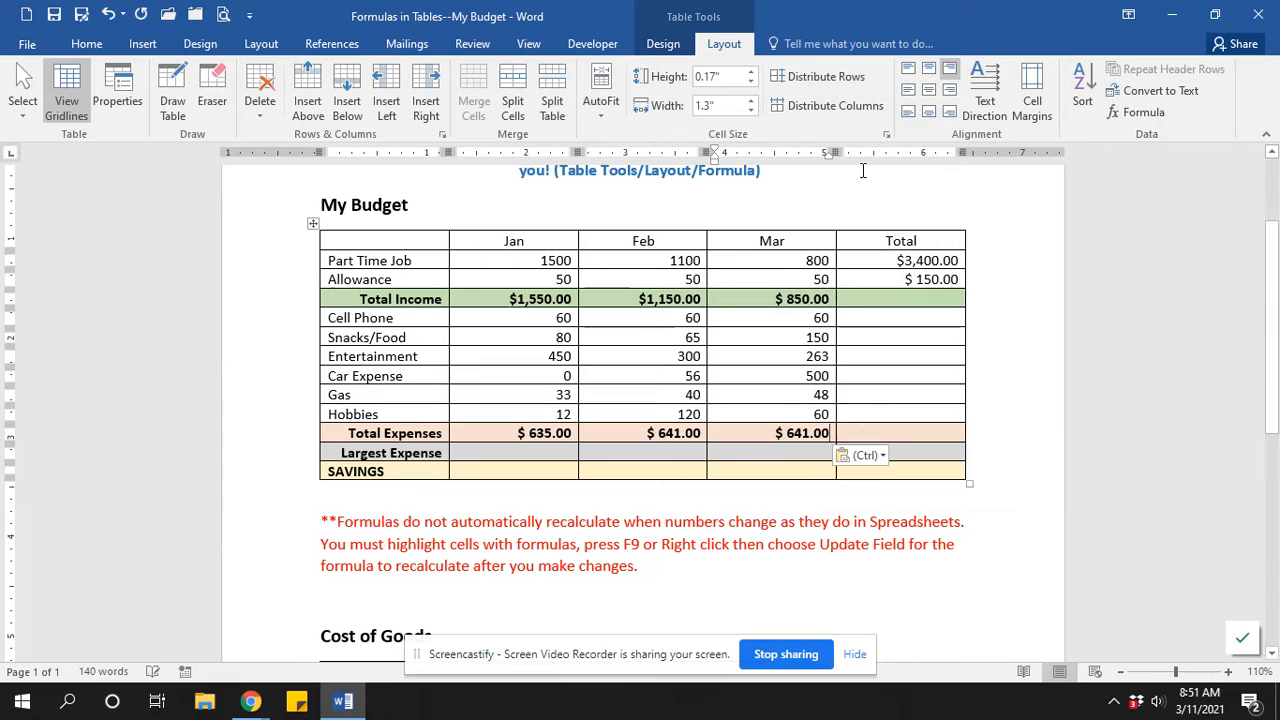
Change March's Total Expenses formula to =SUM(D5:D10), keeping the currency number format.
click(802, 428)
click(1143, 112)
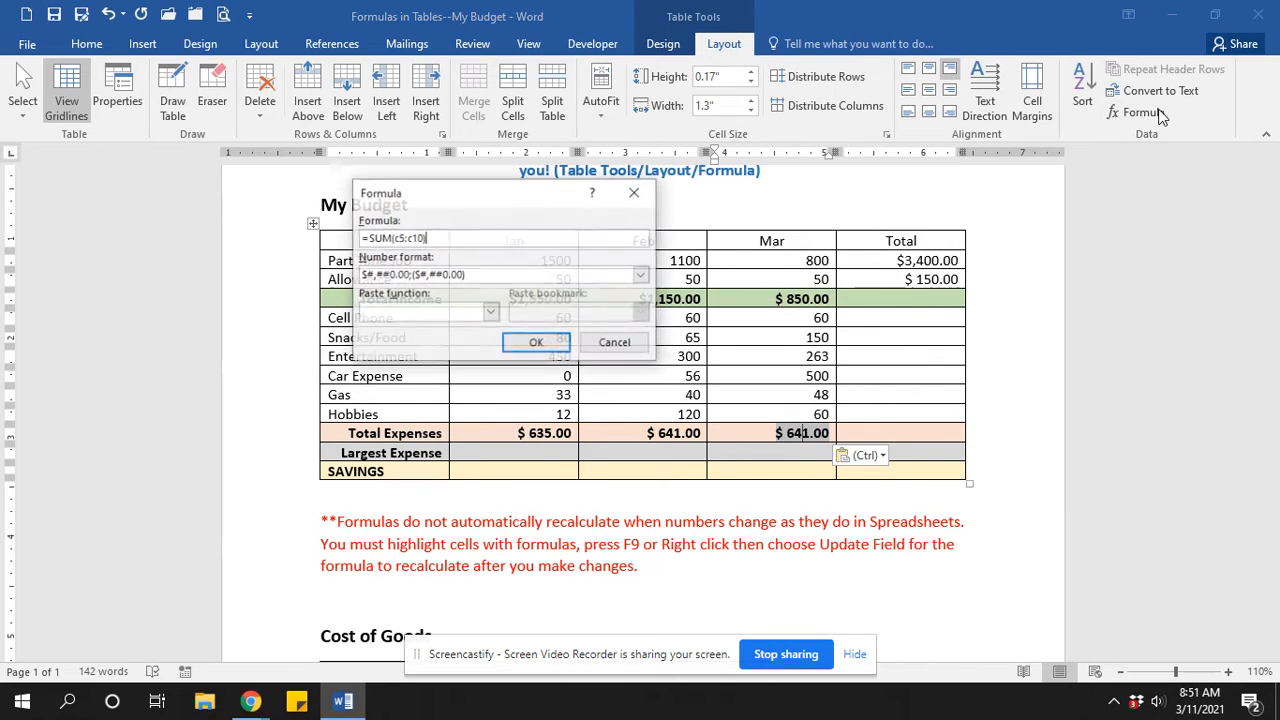
click(396, 238)
key(BackSpace)
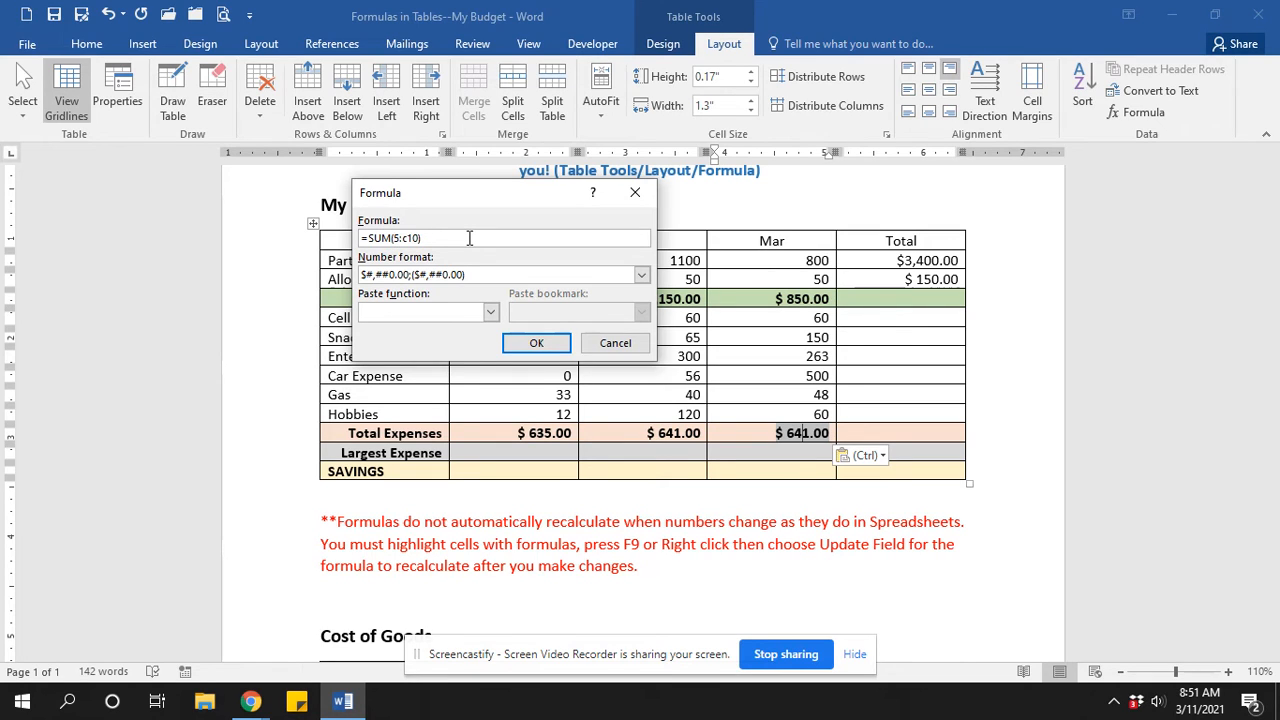
text(D5:D)
click(555, 342)
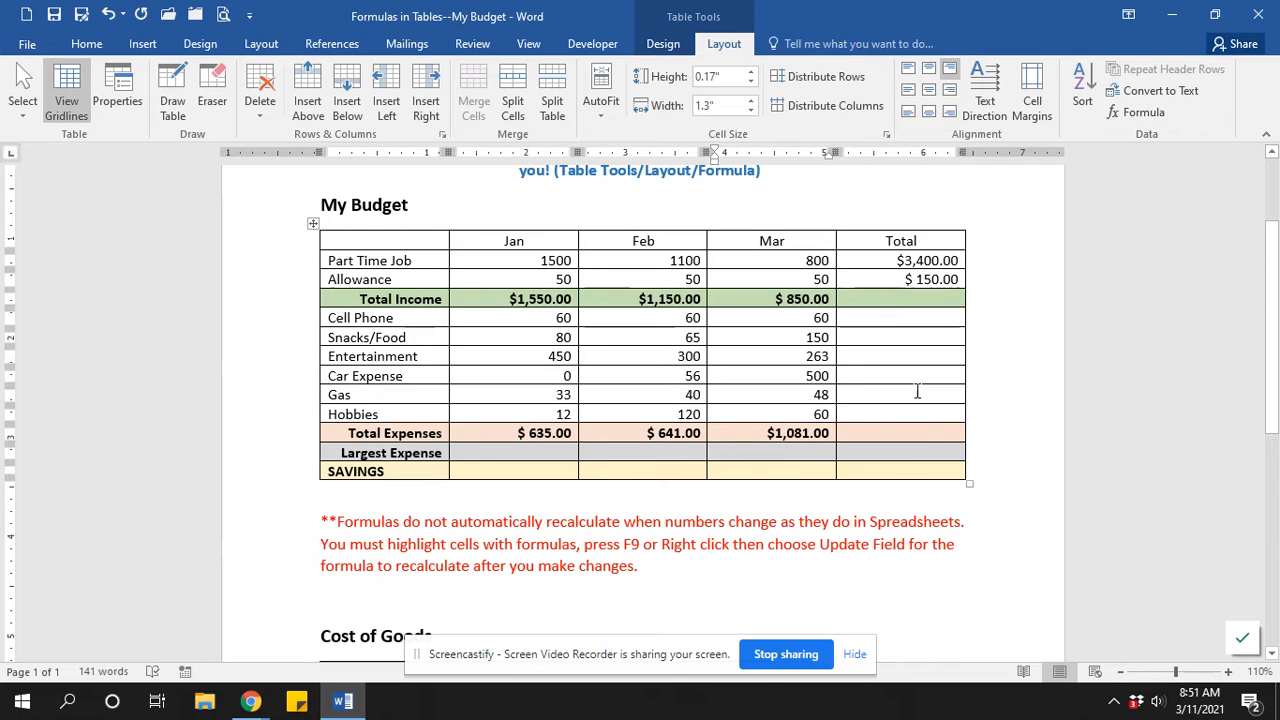
Copy the Part Time Job row's Total formula and paste it into the Cell Phone row's Total cell.
drag(898, 261, 958, 262)
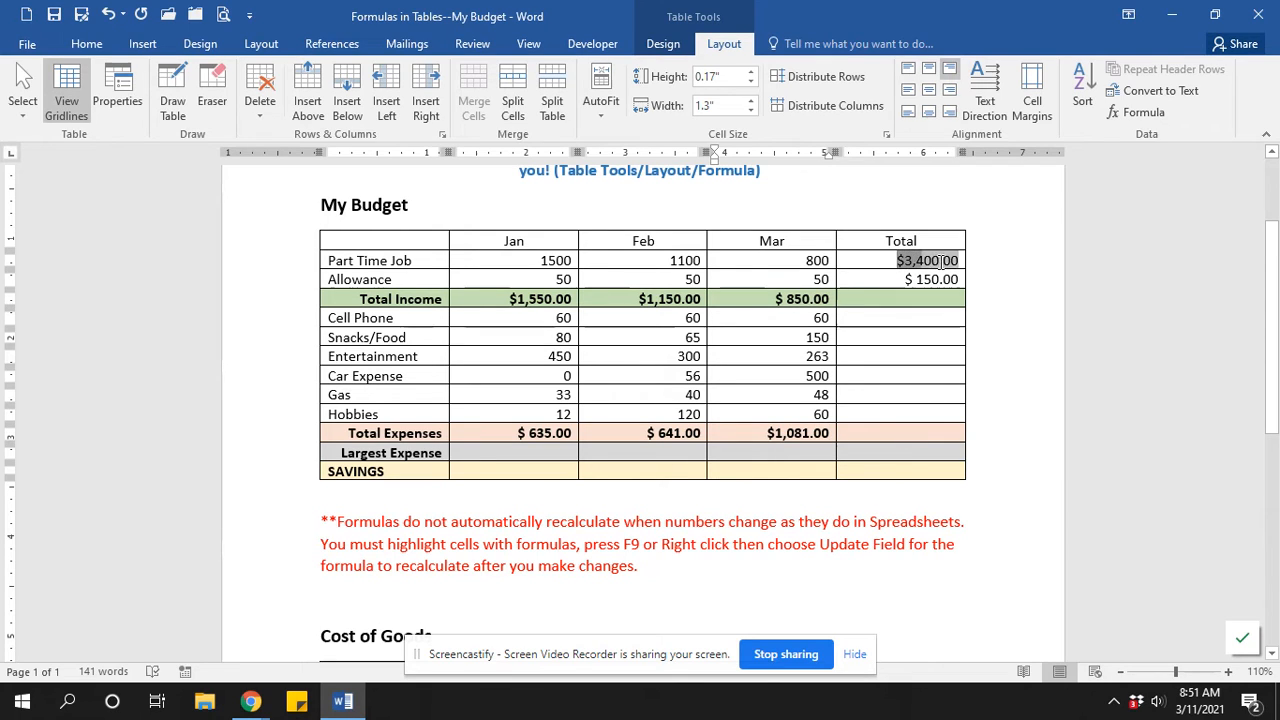
right_click(944, 262)
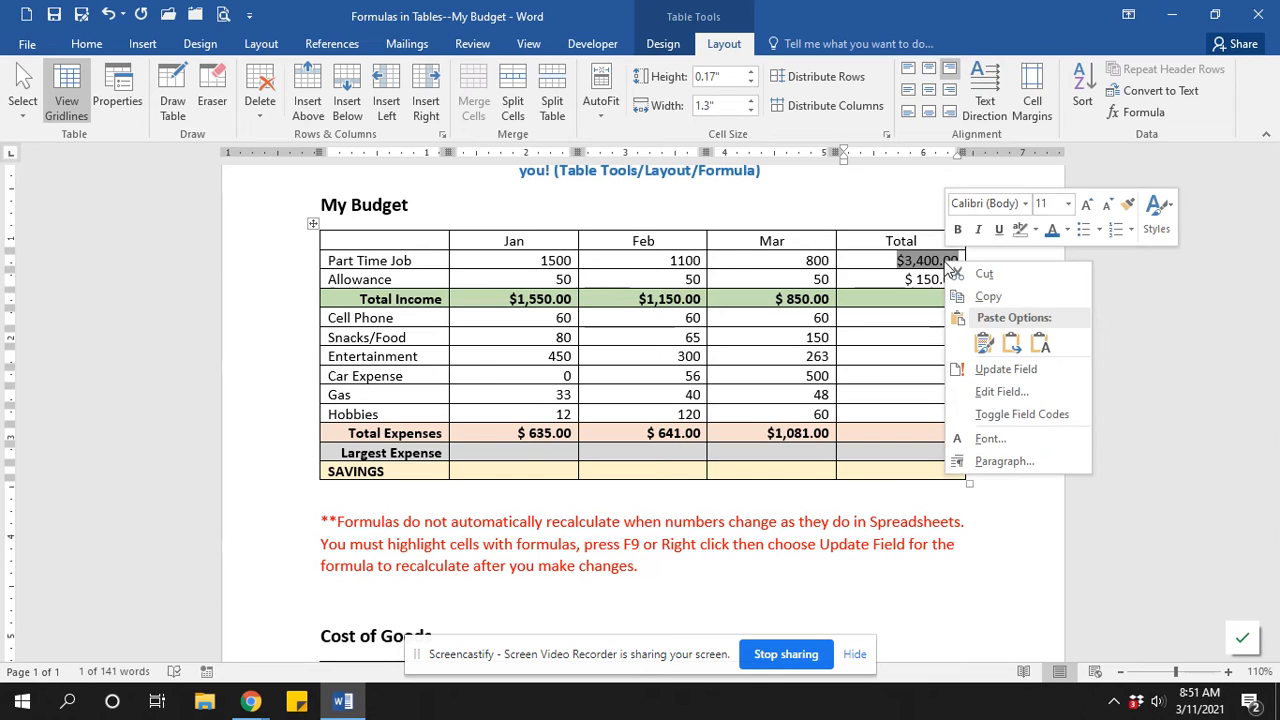
click(984, 298)
click(951, 316)
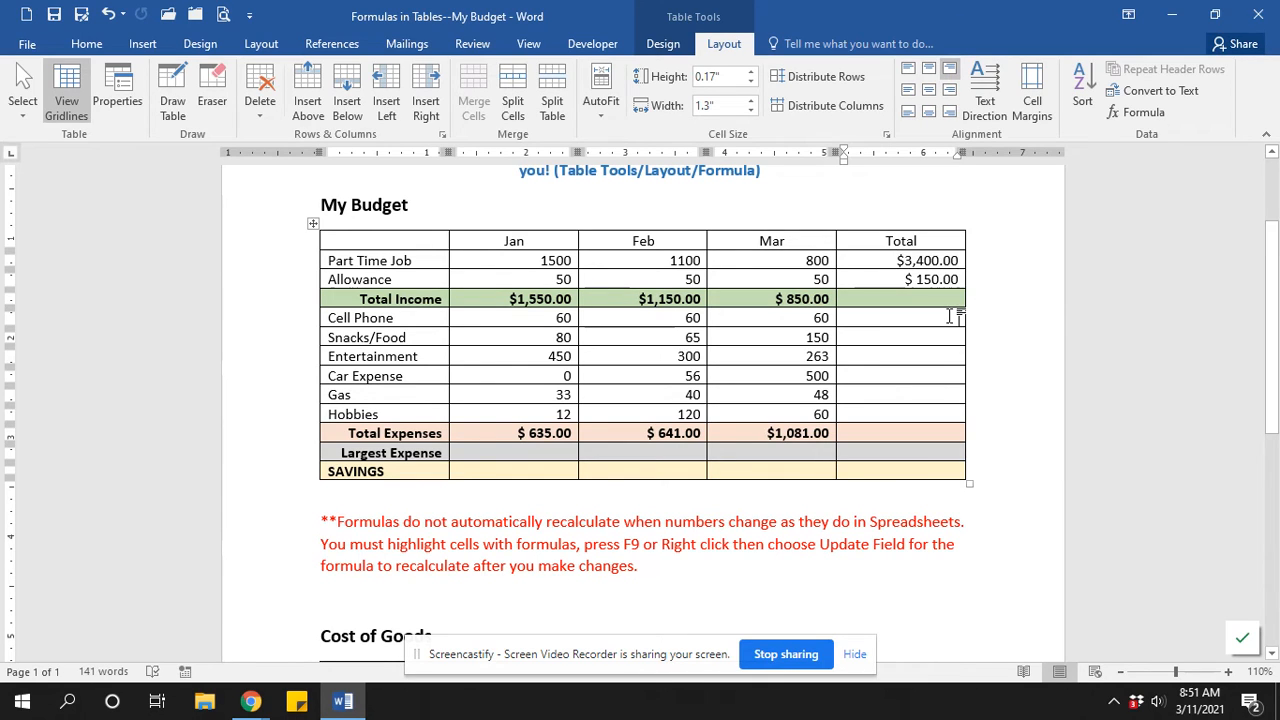
right_click(952, 318)
click(990, 404)
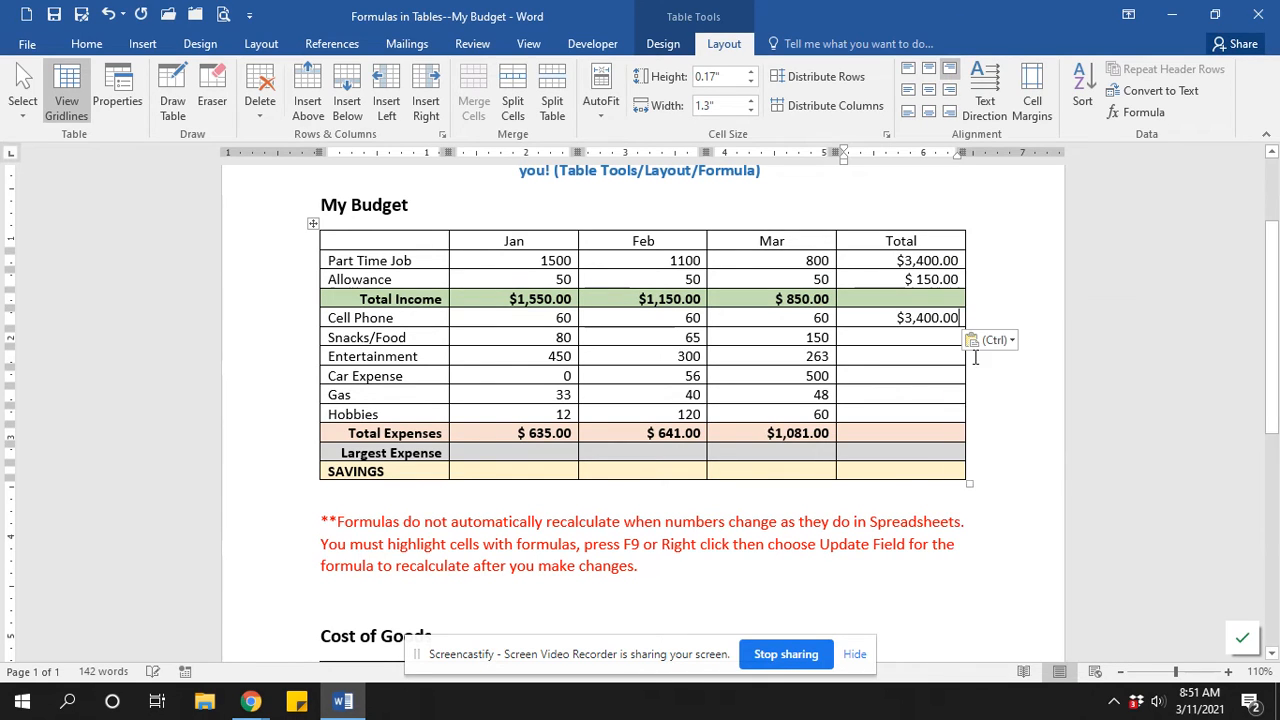
Reapply =SUM(LEFT) with the currency number format to the Cell Phone row's pasted Total formula so it recalculates.
click(935, 317)
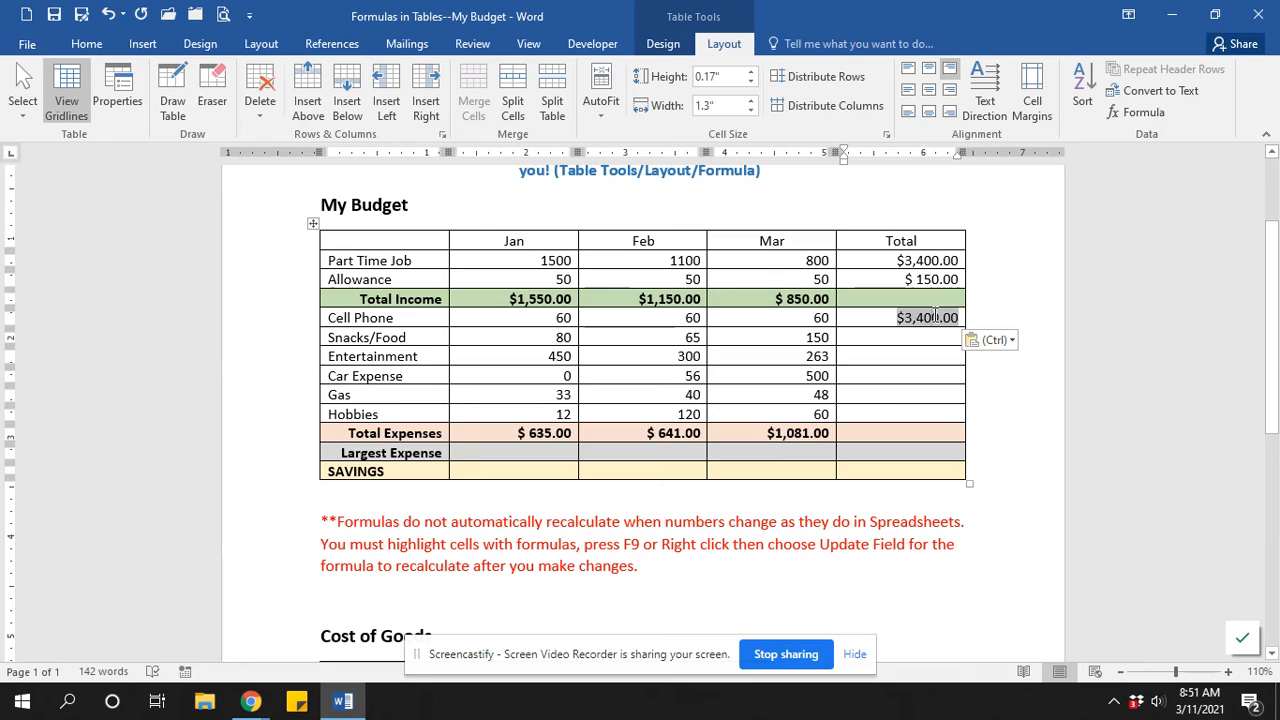
click(1138, 115)
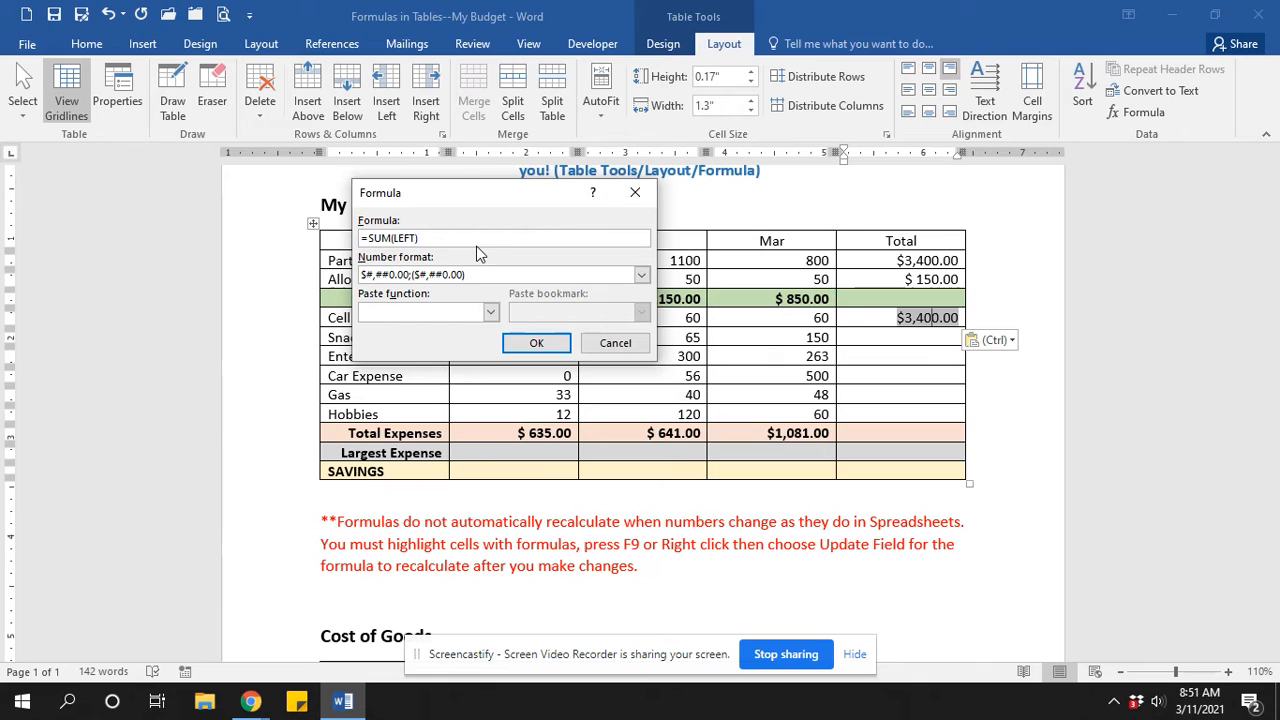
click(537, 345)
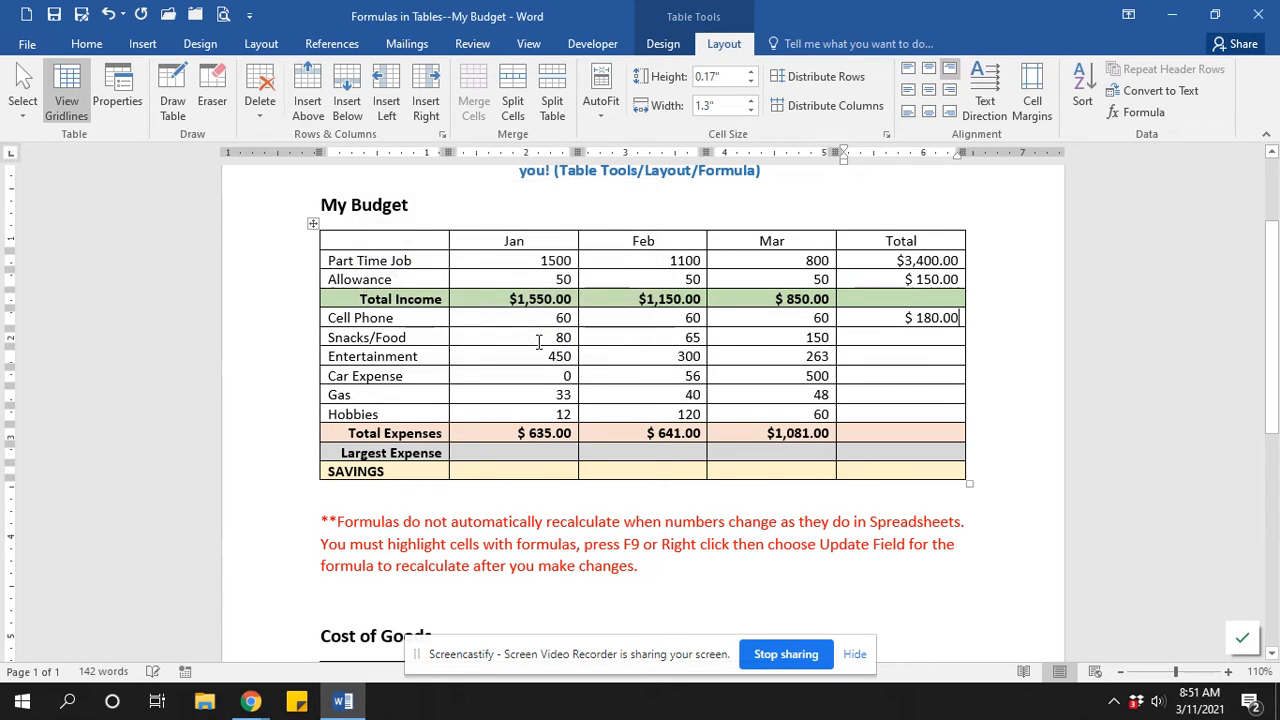
Copy the Cell Phone row's Total formula and paste it with source formatting into the Total cells from Snacks/Food through Hobbies.
drag(903, 318, 946, 416)
right_click(960, 316)
key(Escape)
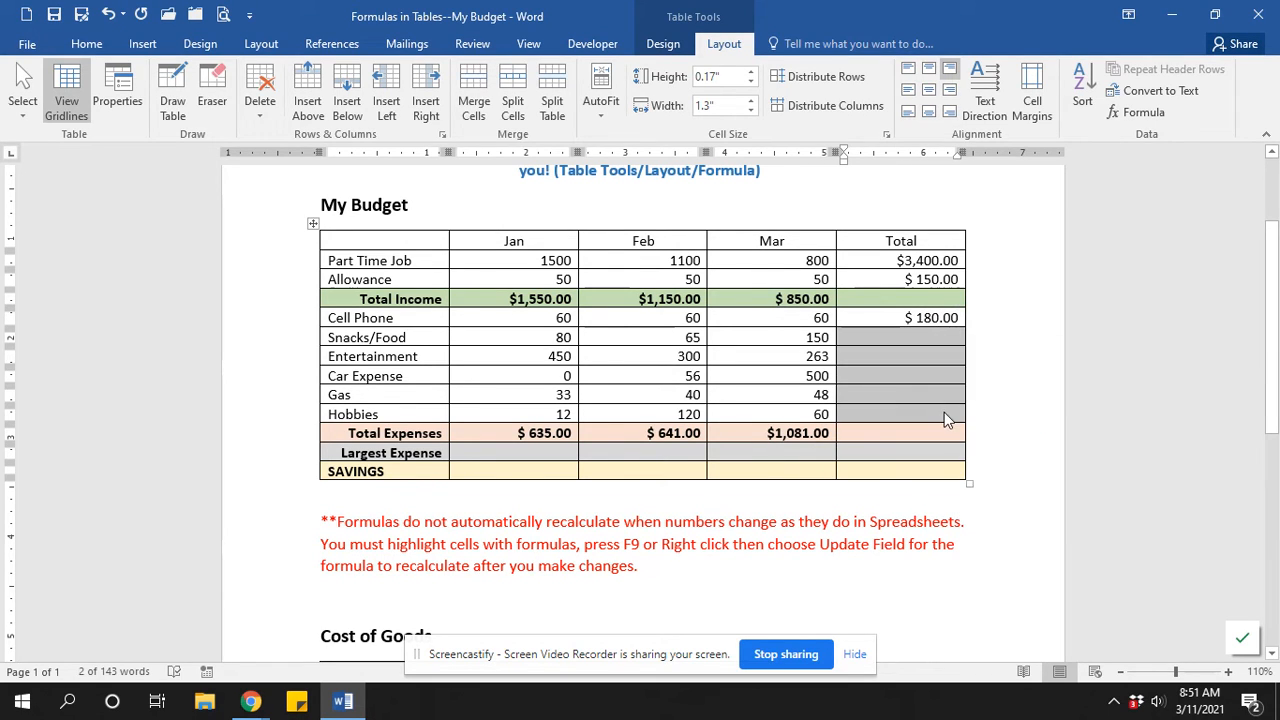
right_click(947, 418)
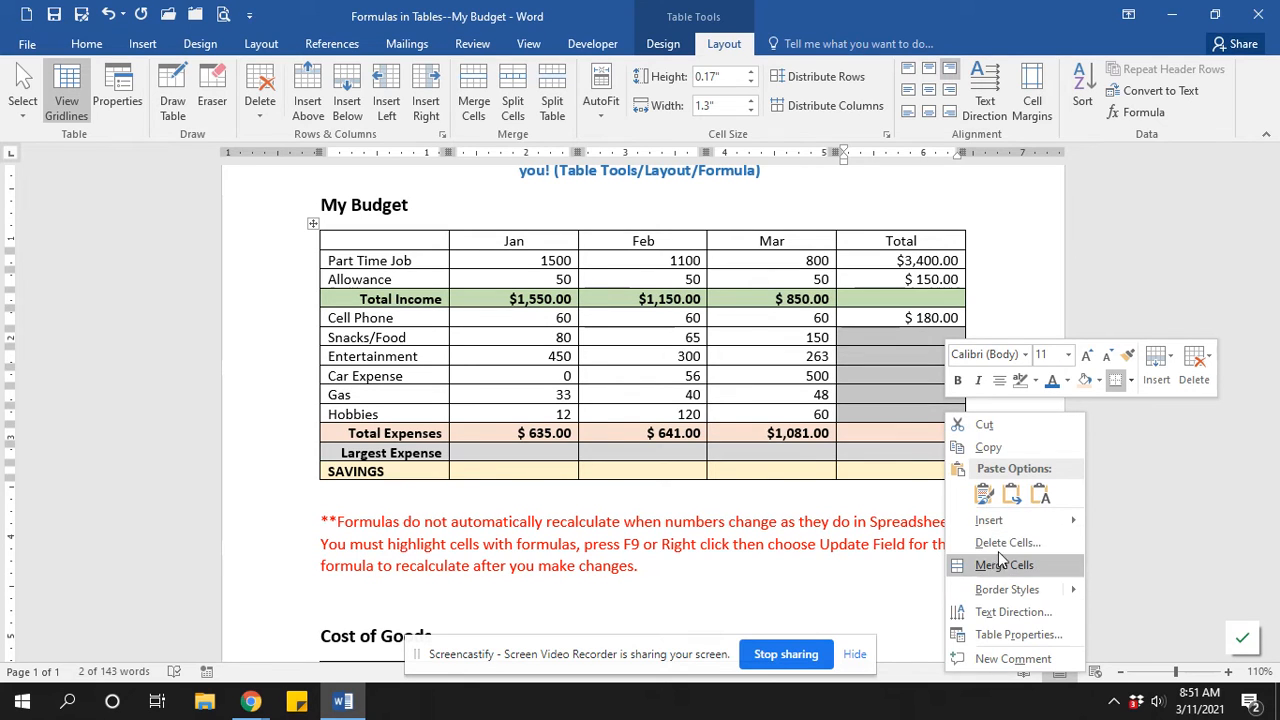
click(984, 494)
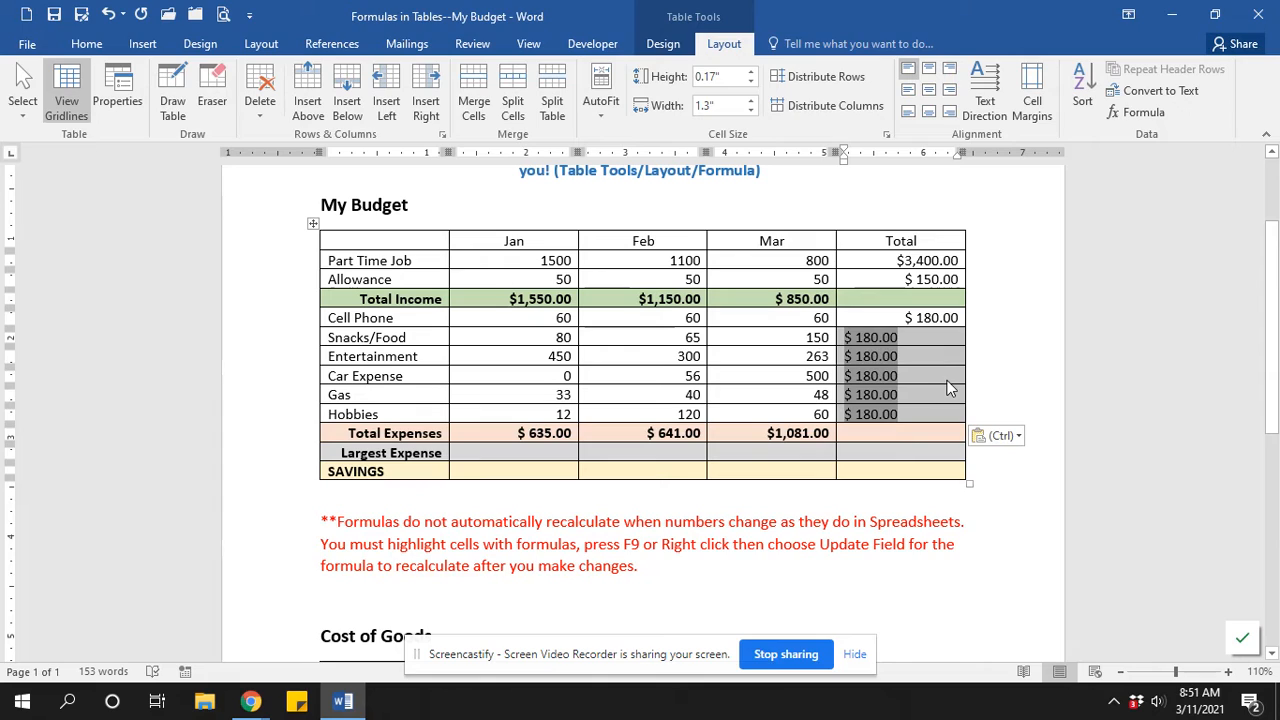
Update the pasted Total fields from Snacks/Food through Hobbies and align those cells top right.
key(F9)
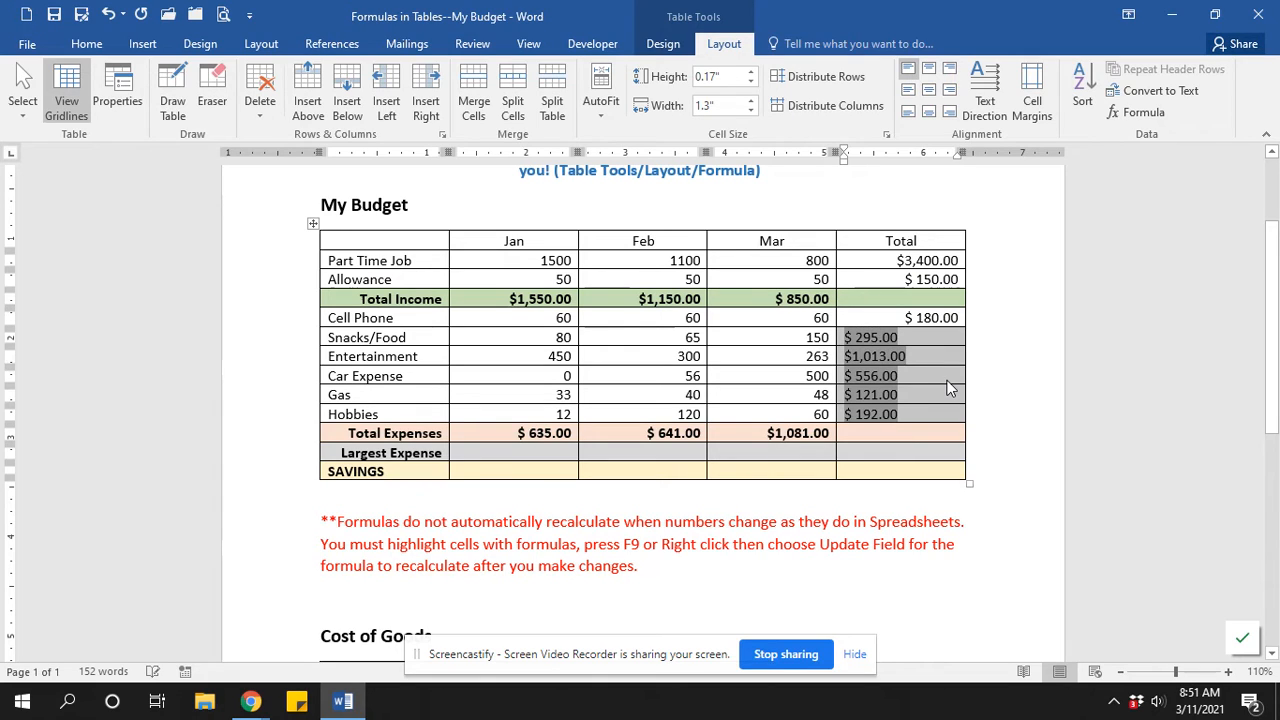
click(952, 75)
click(866, 323)
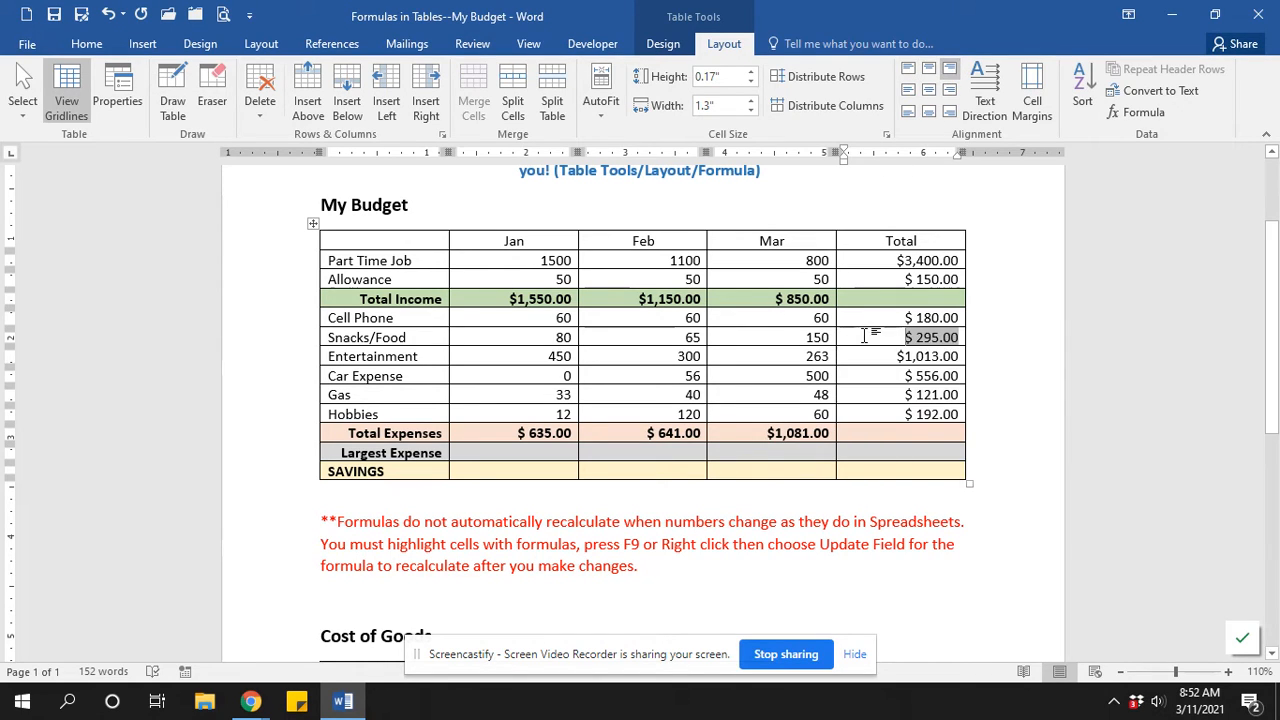
triple_click(862, 318)
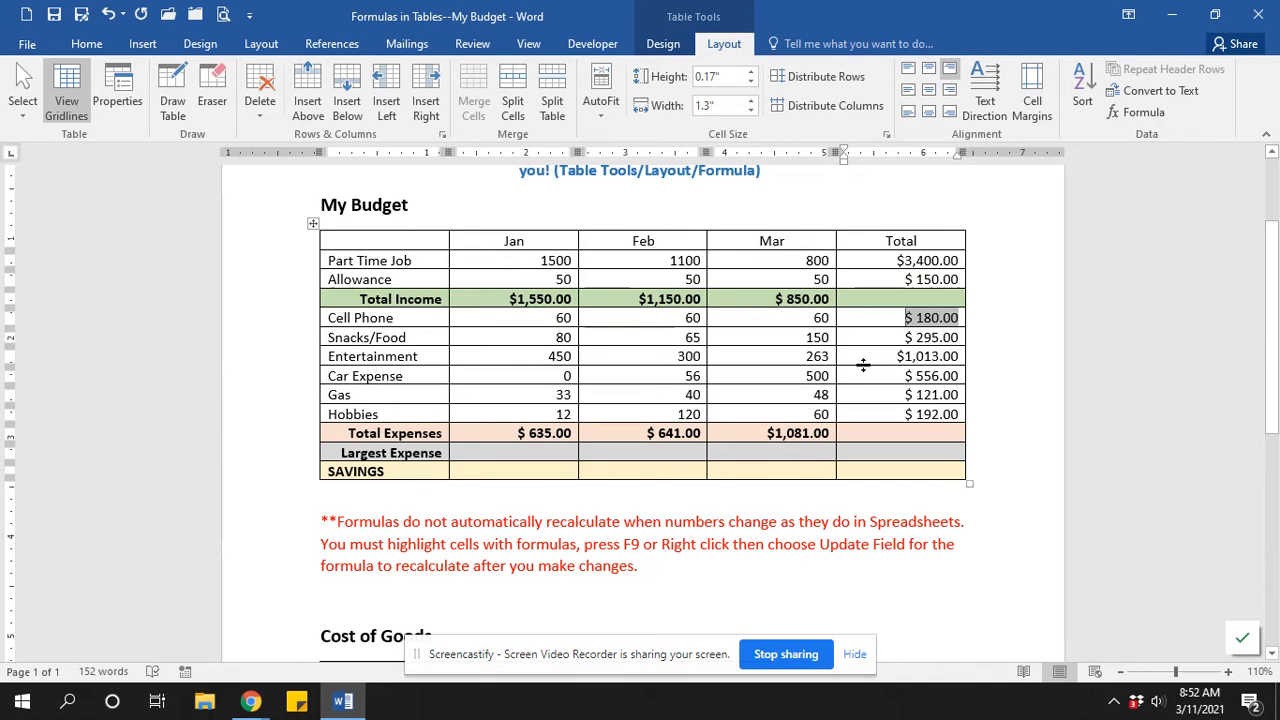
Start a formula in January's Largest Expense cell, replacing the default SUM(ABOVE) with the MAX function.
click(558, 452)
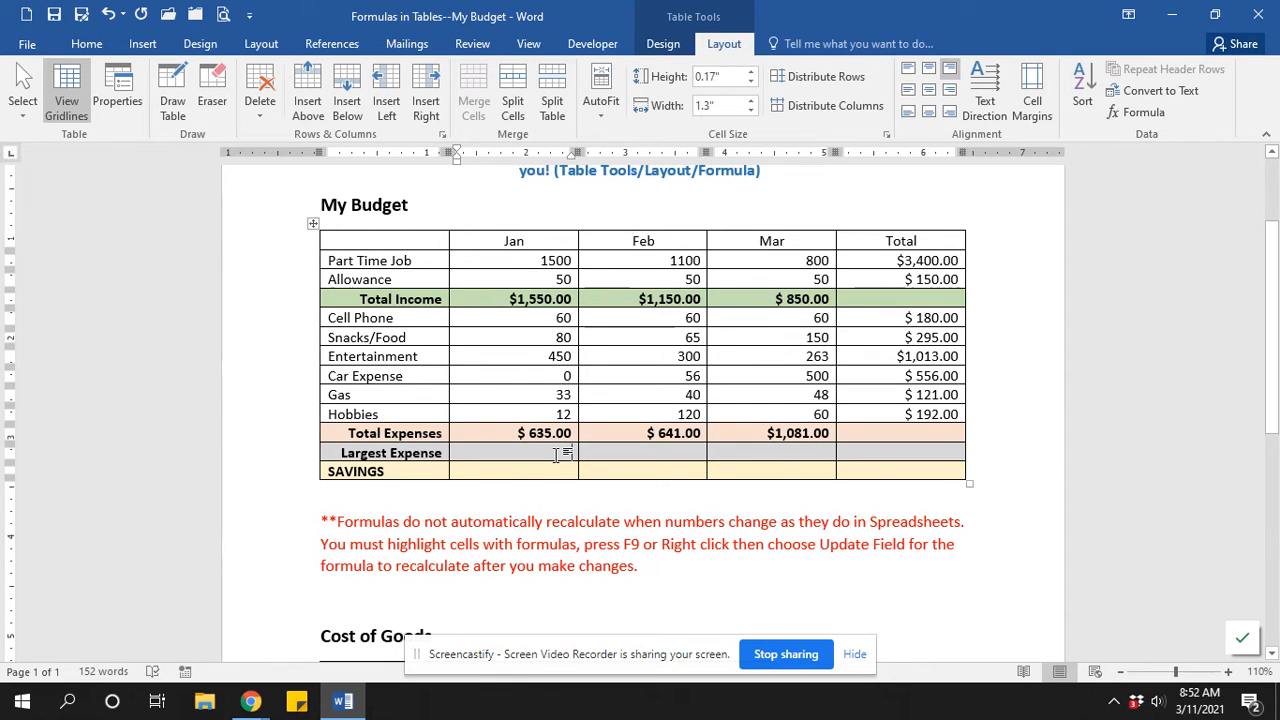
click(1120, 114)
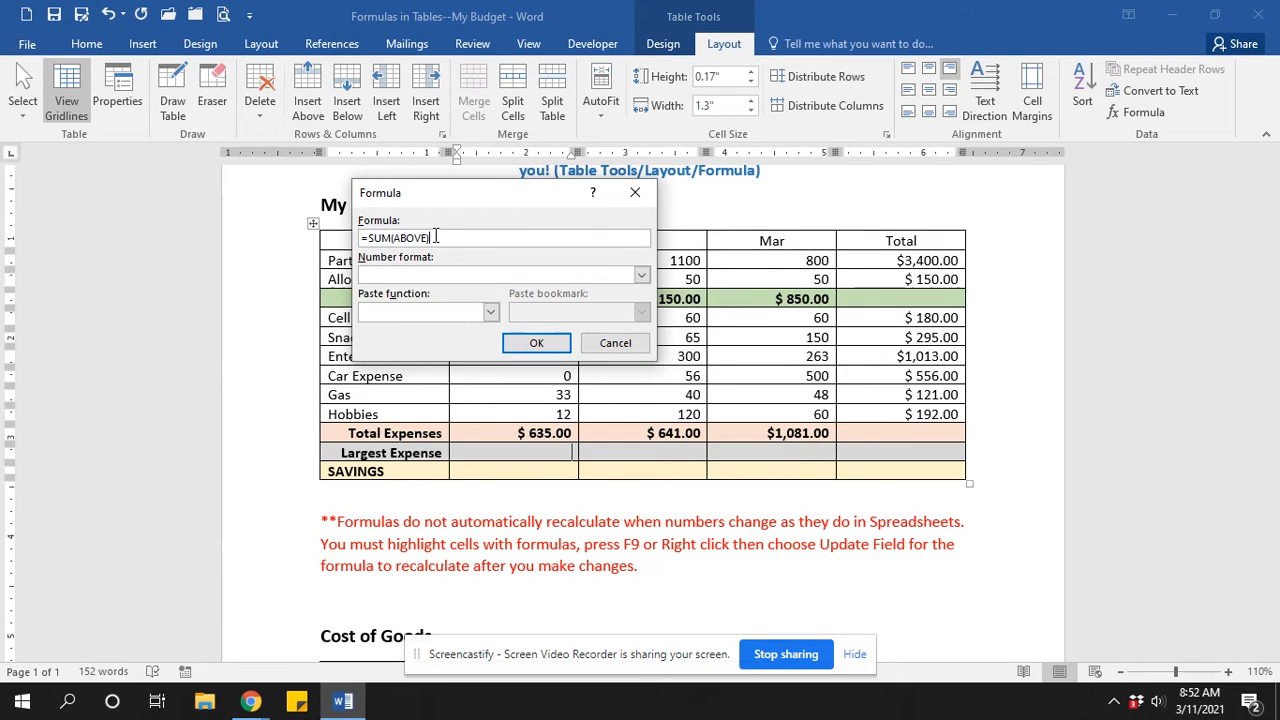
drag(432, 238, 366, 238)
key(Delete)
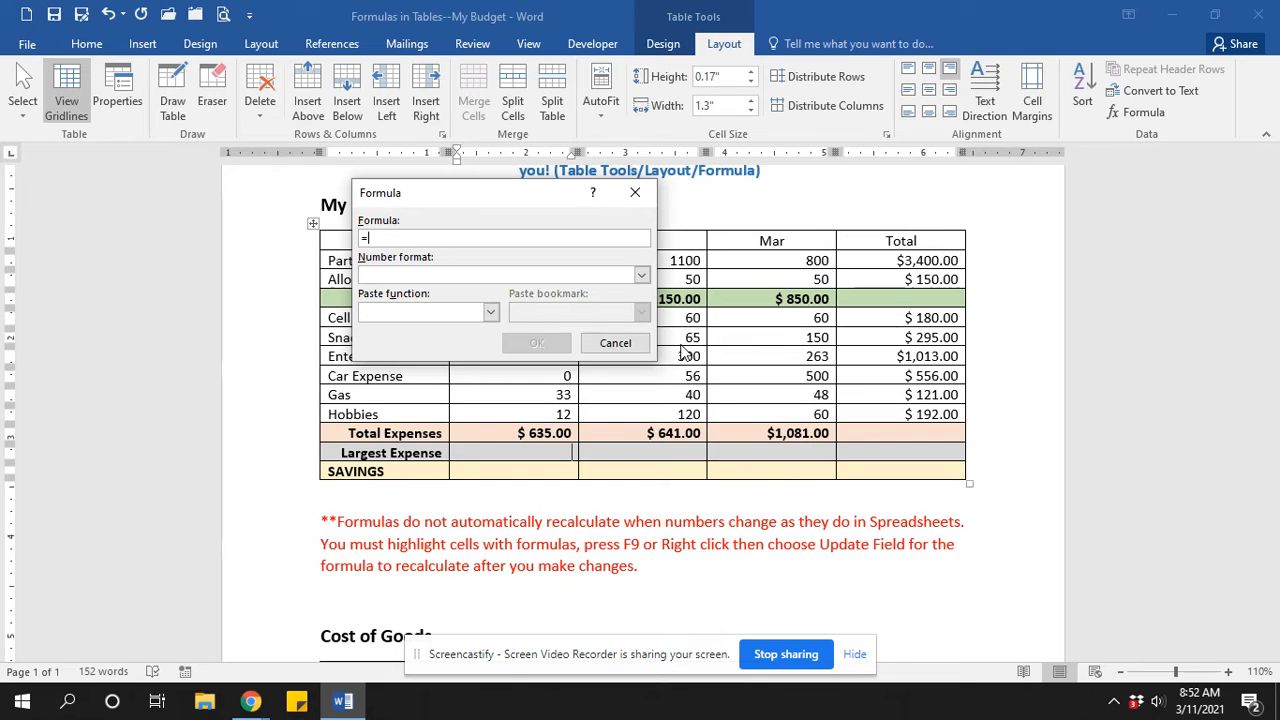
click(491, 314)
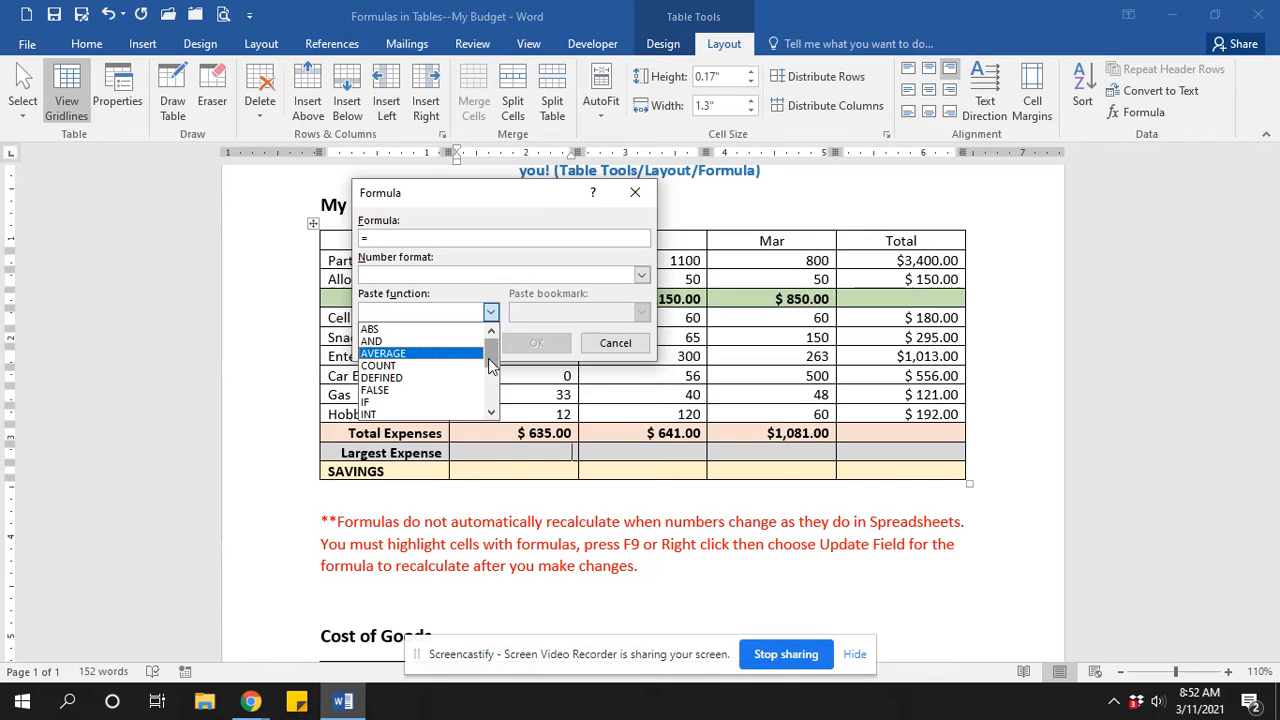
drag(491, 365, 490, 387)
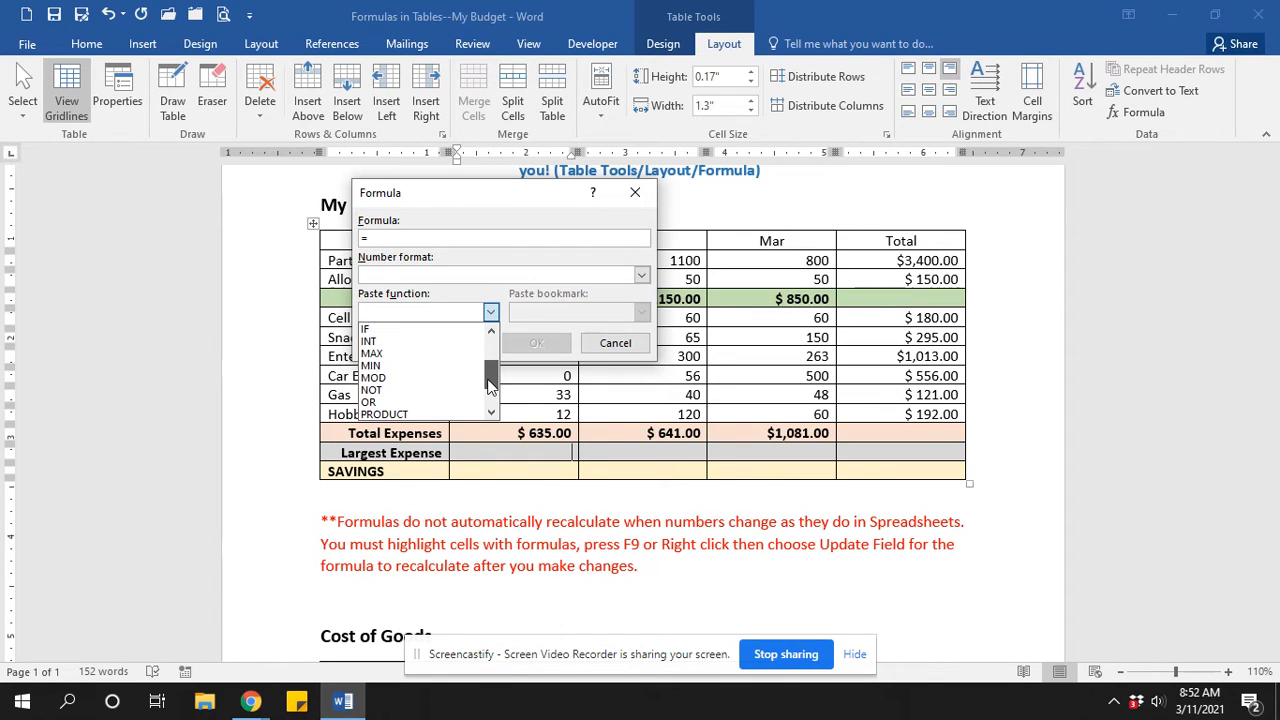
click(411, 356)
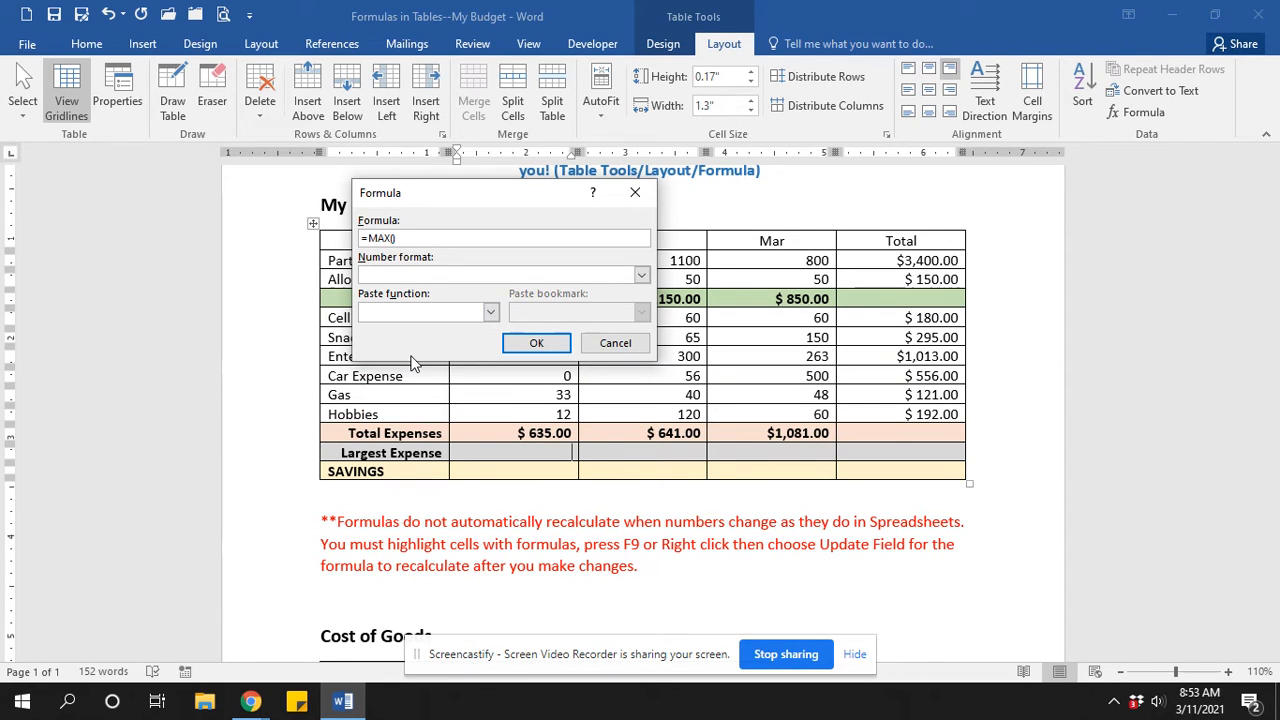
Complete January's Largest Expense formula as =MAX(b5:b10) with the $#,##0.00;($#,##0.00) number format.
drag(530, 195, 822, 204)
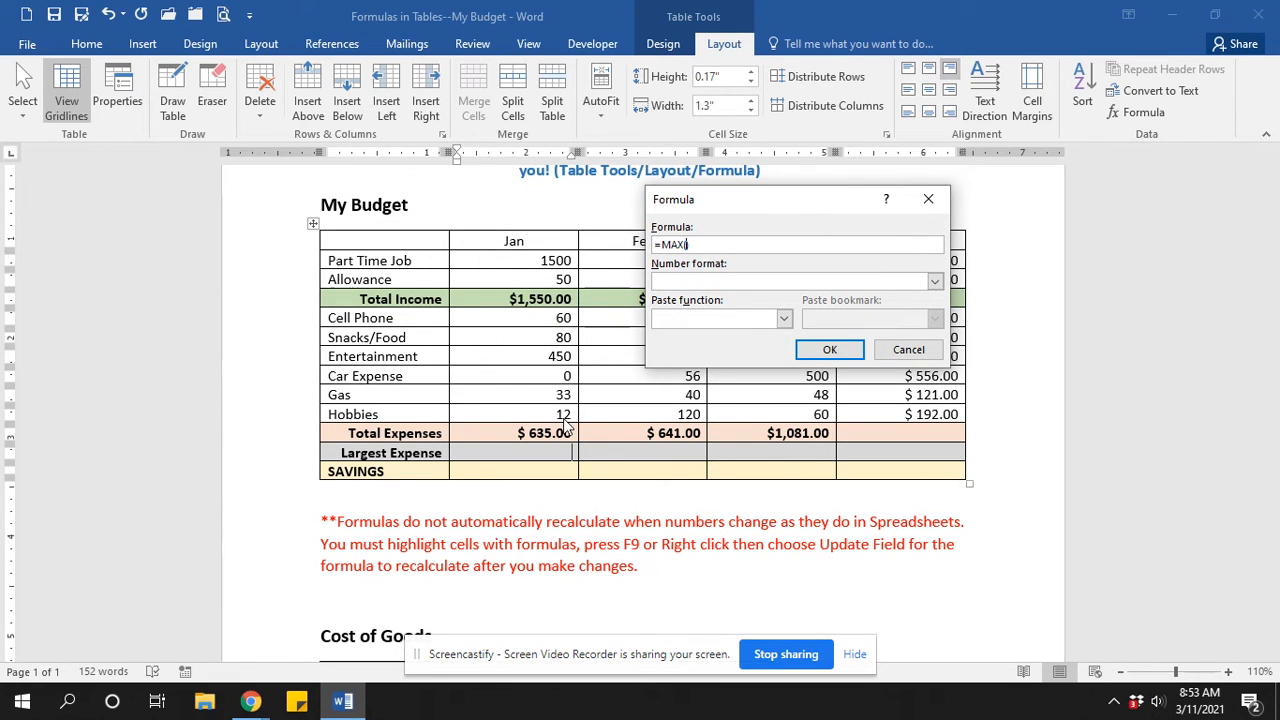
text(b5:b10)
click(936, 281)
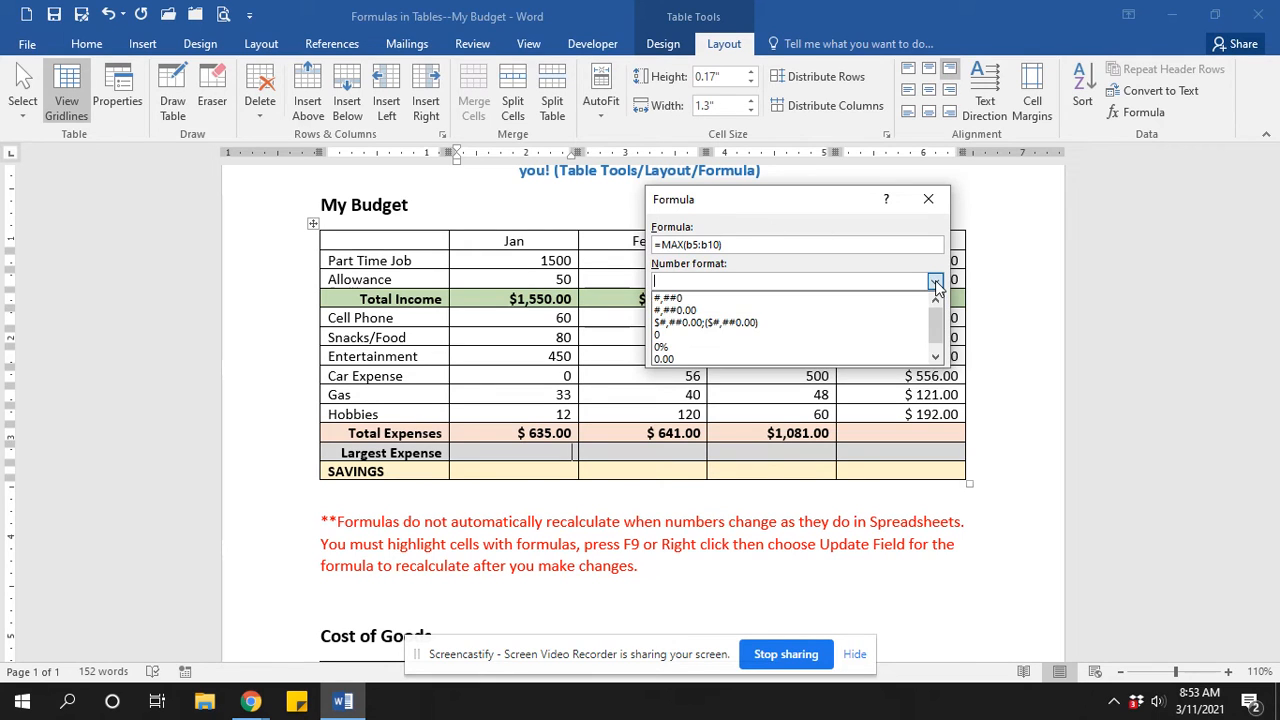
click(776, 321)
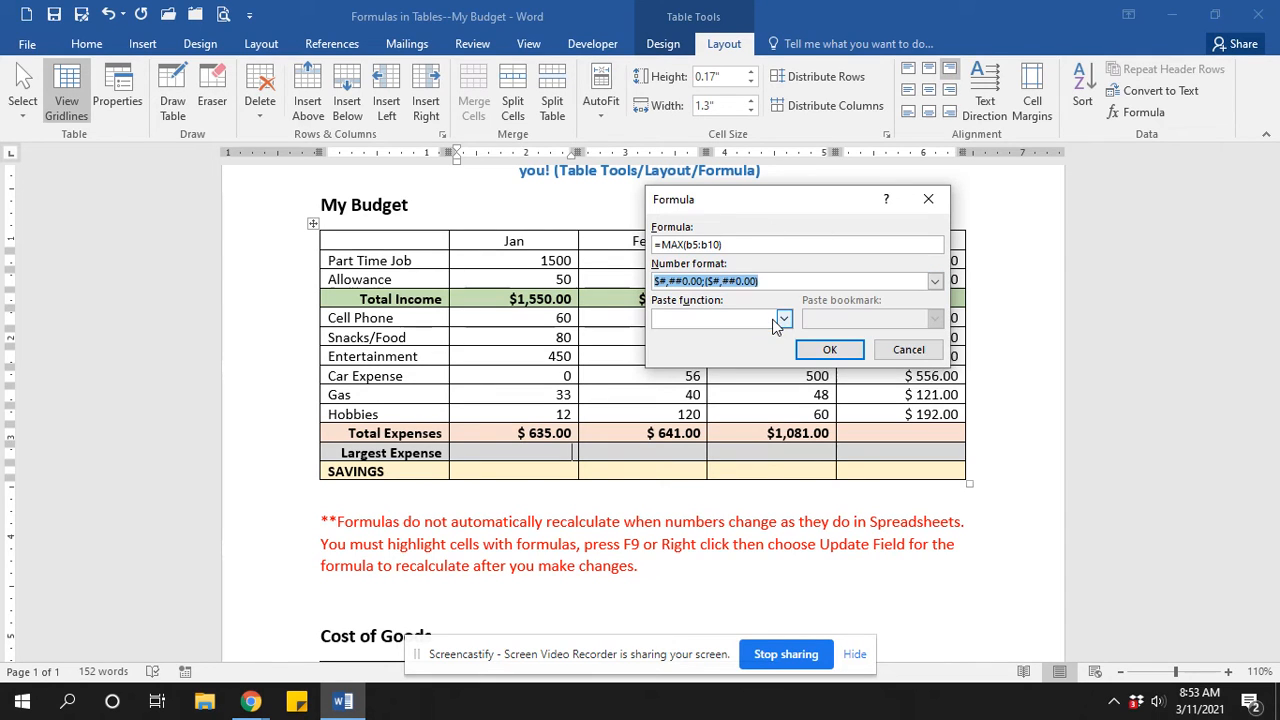
click(822, 349)
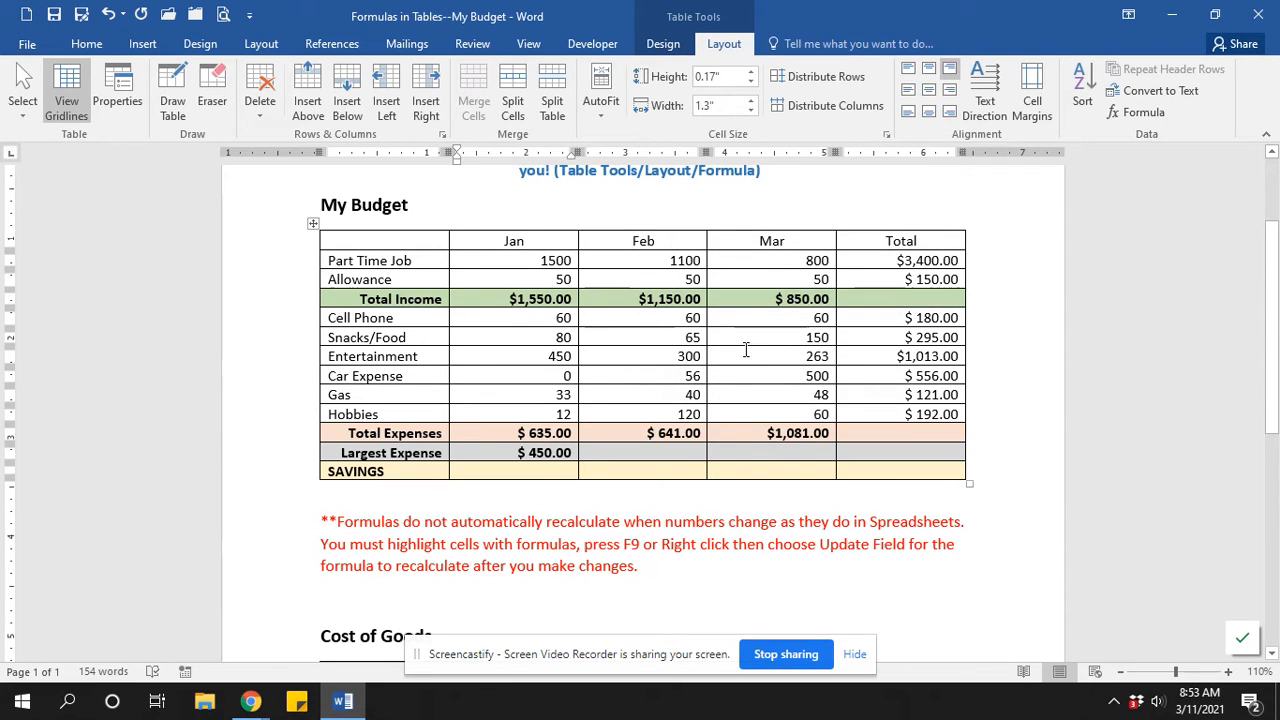
double_click(551, 453)
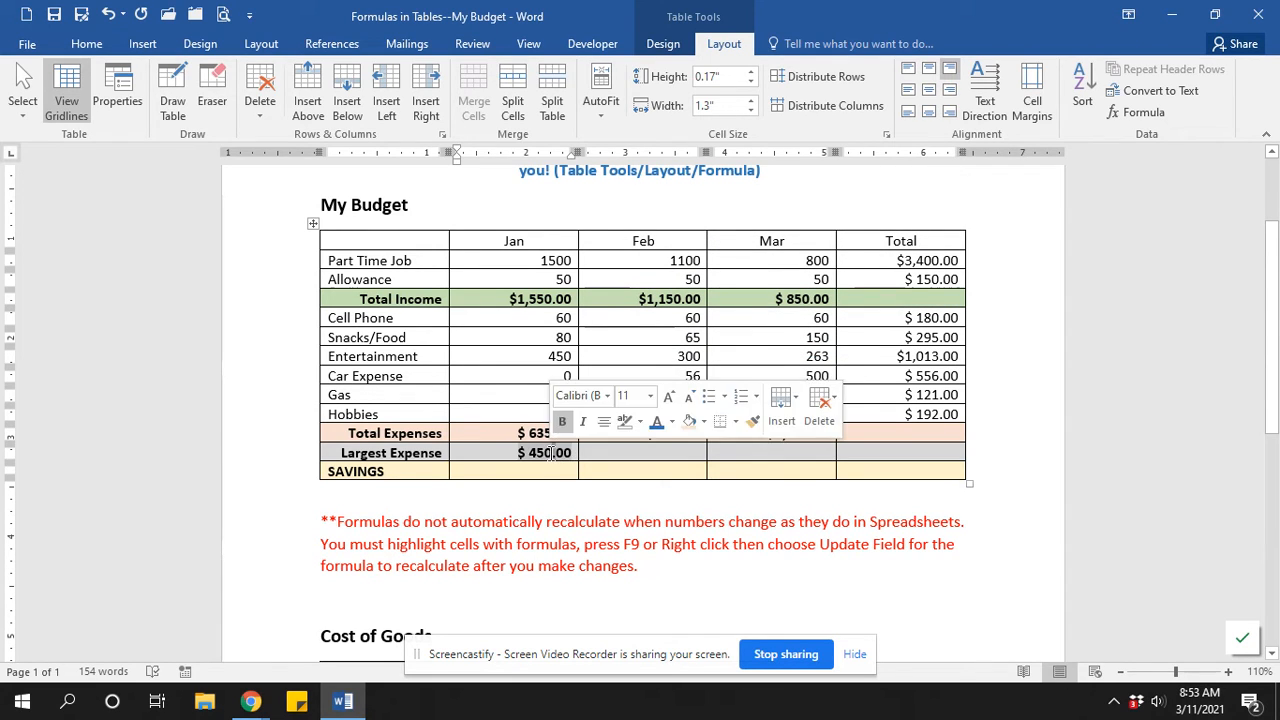
click(521, 453)
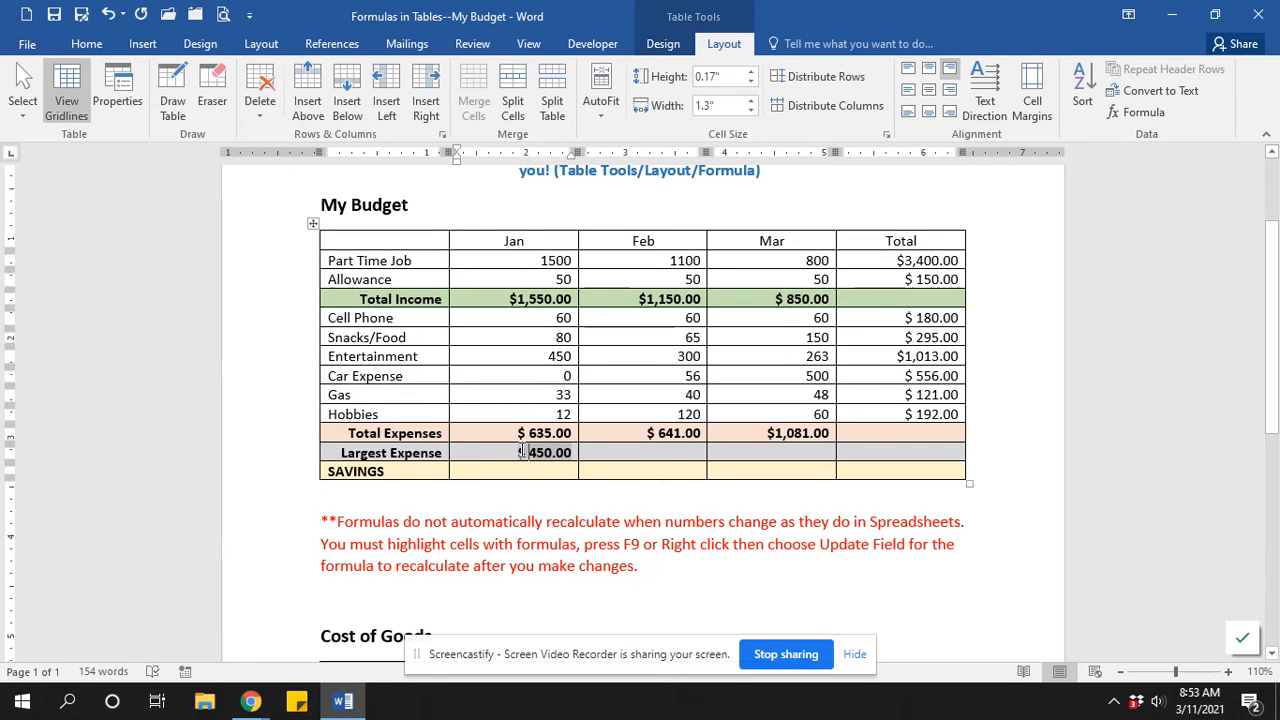
drag(518, 453, 574, 453)
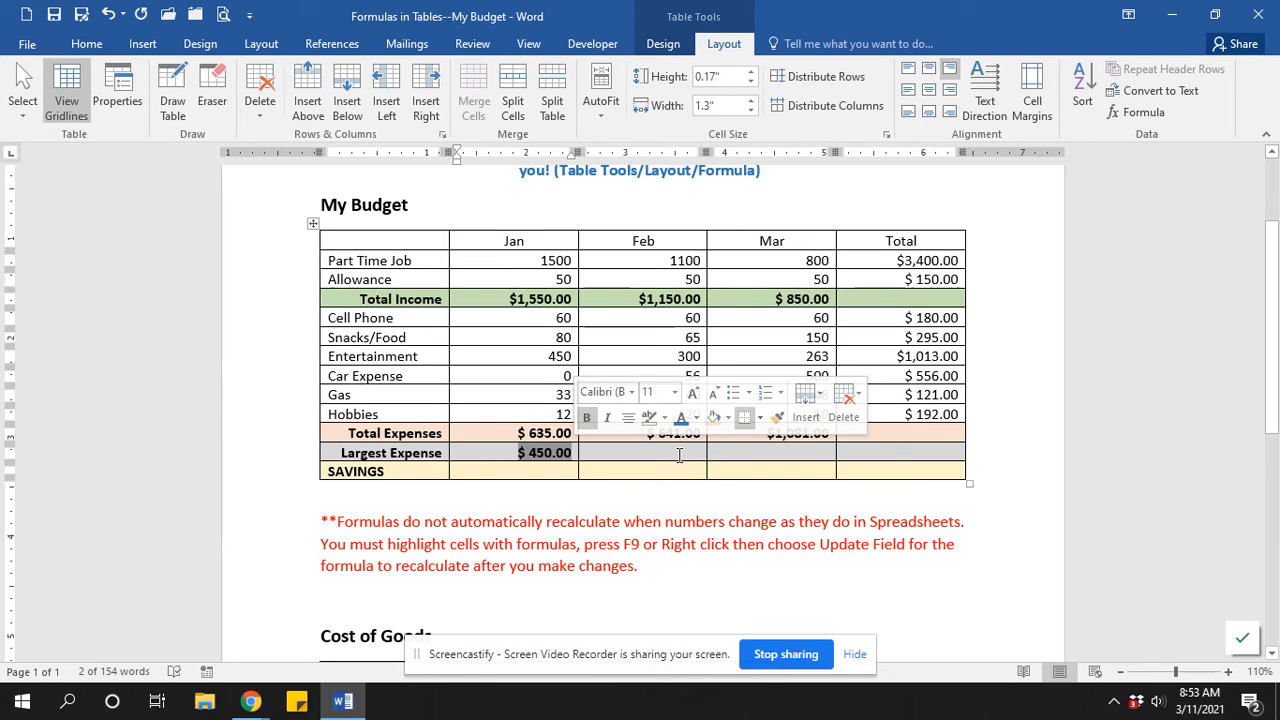
Calculate January's SAVINGS with the formula =b4-b11 in place of the default SUM(ABOVE), using the $#,##0.00;($#,##0.00) number format.
click(577, 471)
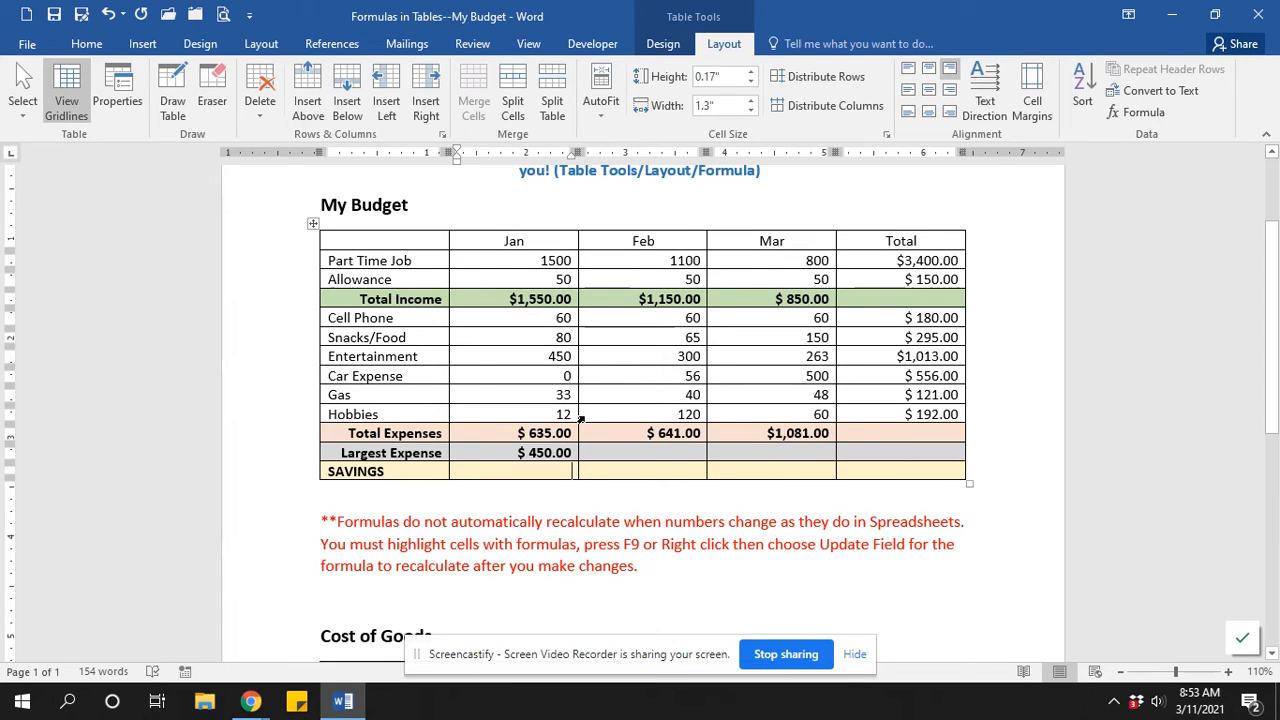
click(1137, 113)
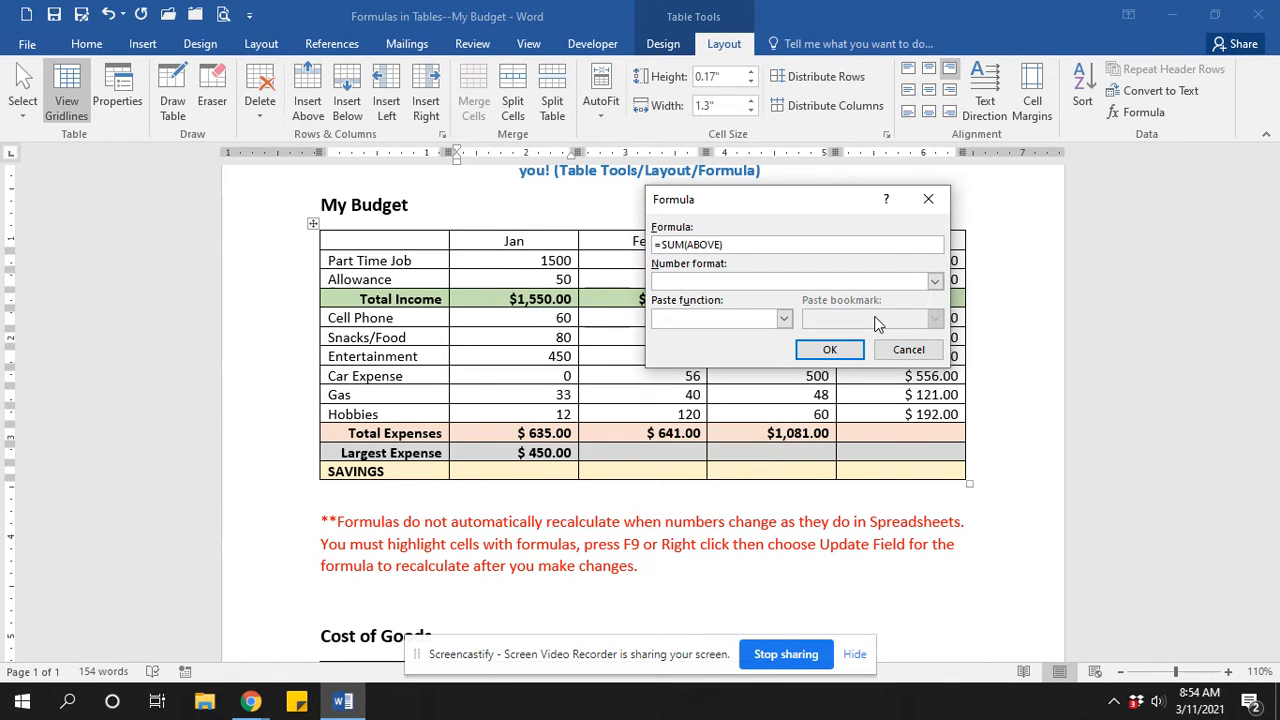
key(BackSpace)
key(BackSpace)
key(BackSpace)
key(BackSpace)
key(BackSpace)
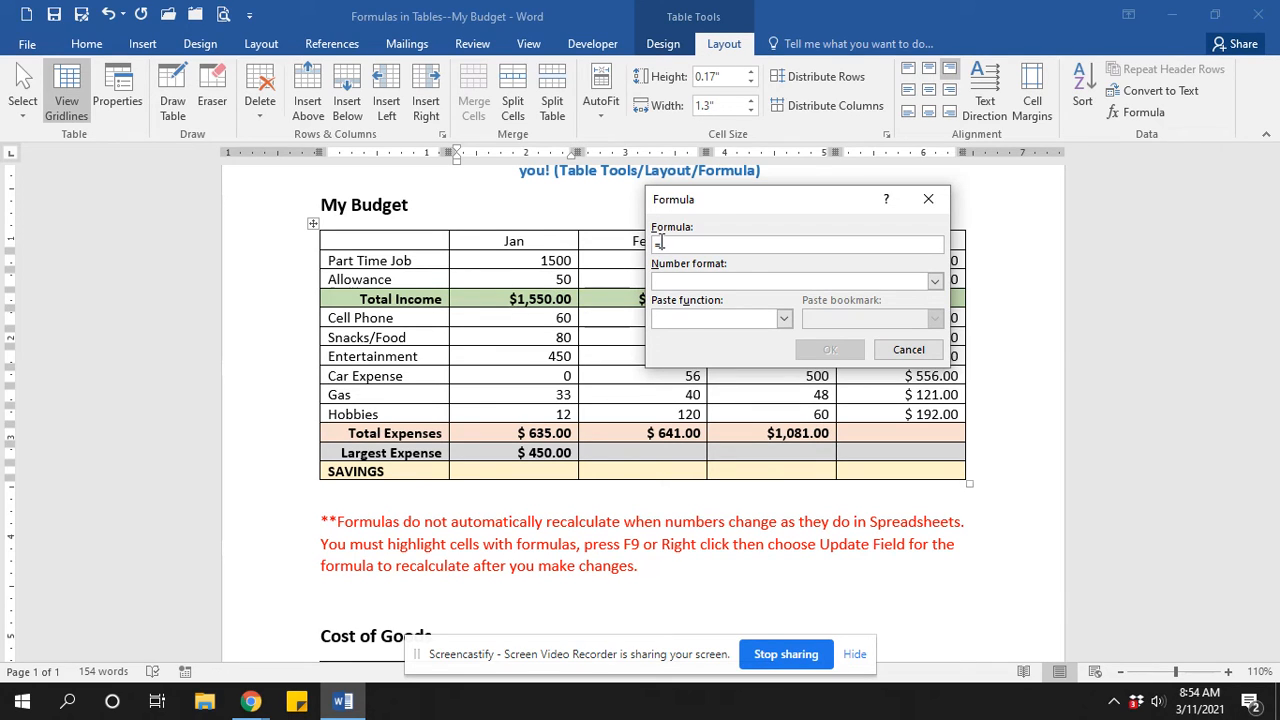
text(b4)
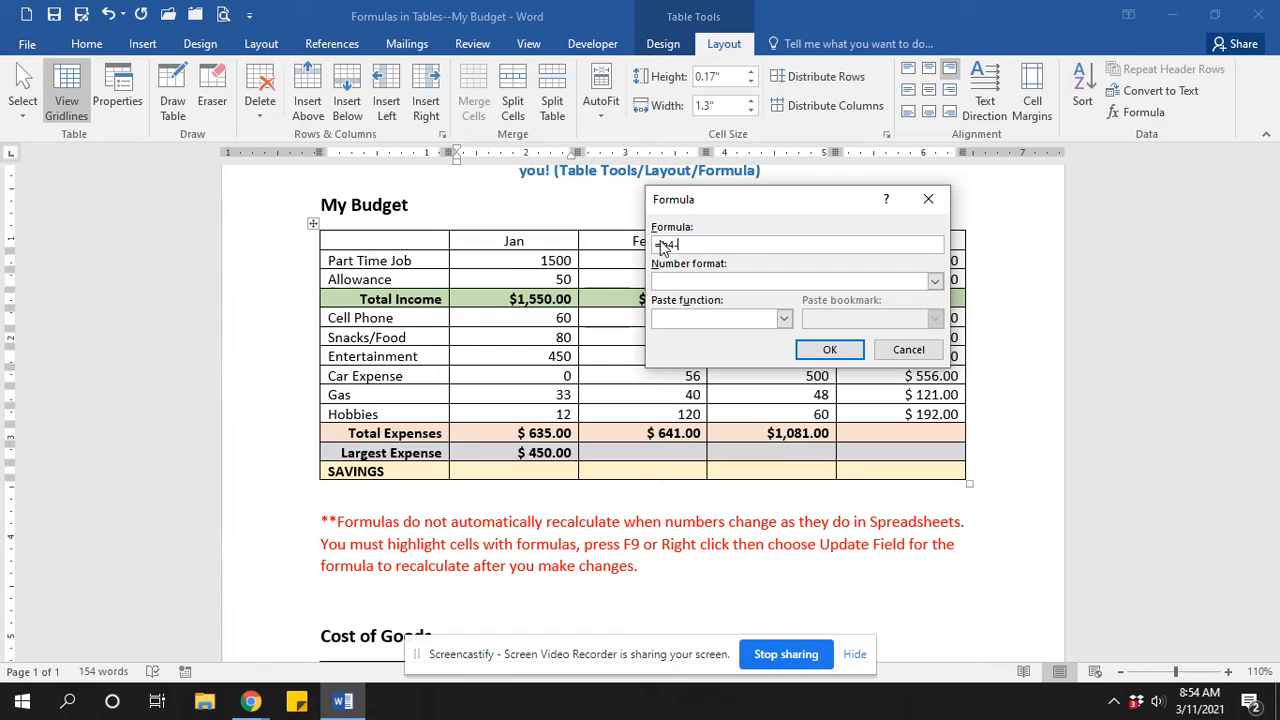
text(-)
text(b11)
click(934, 282)
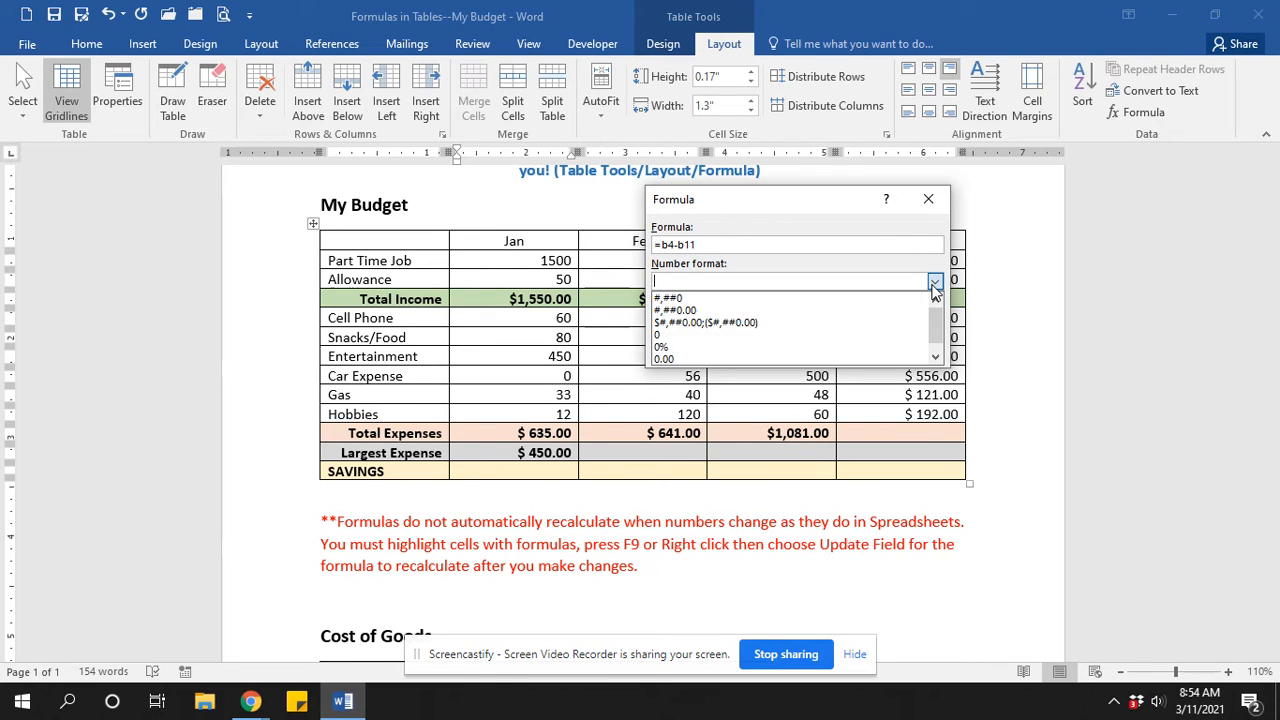
click(771, 324)
click(838, 349)
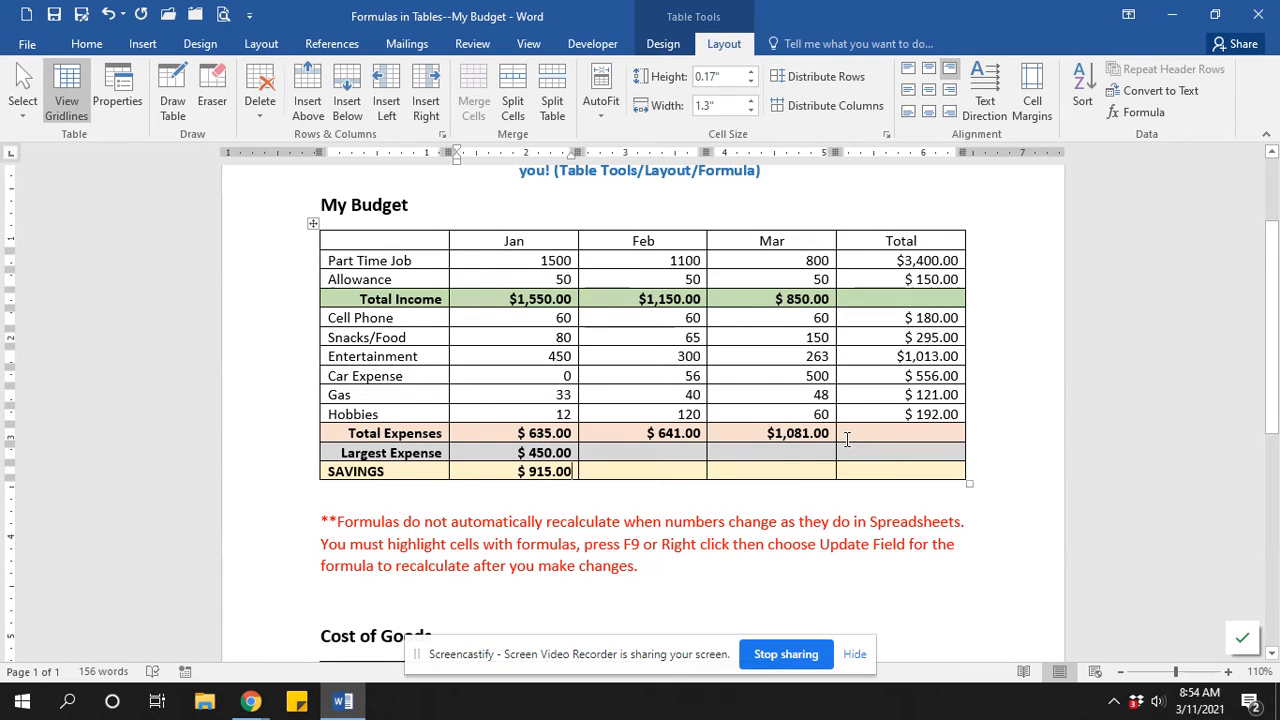
In the Cost of Goods table, calculate the Black Shirts Total Cost with =PRODUCT(left) and the $#,##0.00;($#,##0.00) number format.
scroll(846, 440, down, 3)
scroll(846, 440, down, 3)
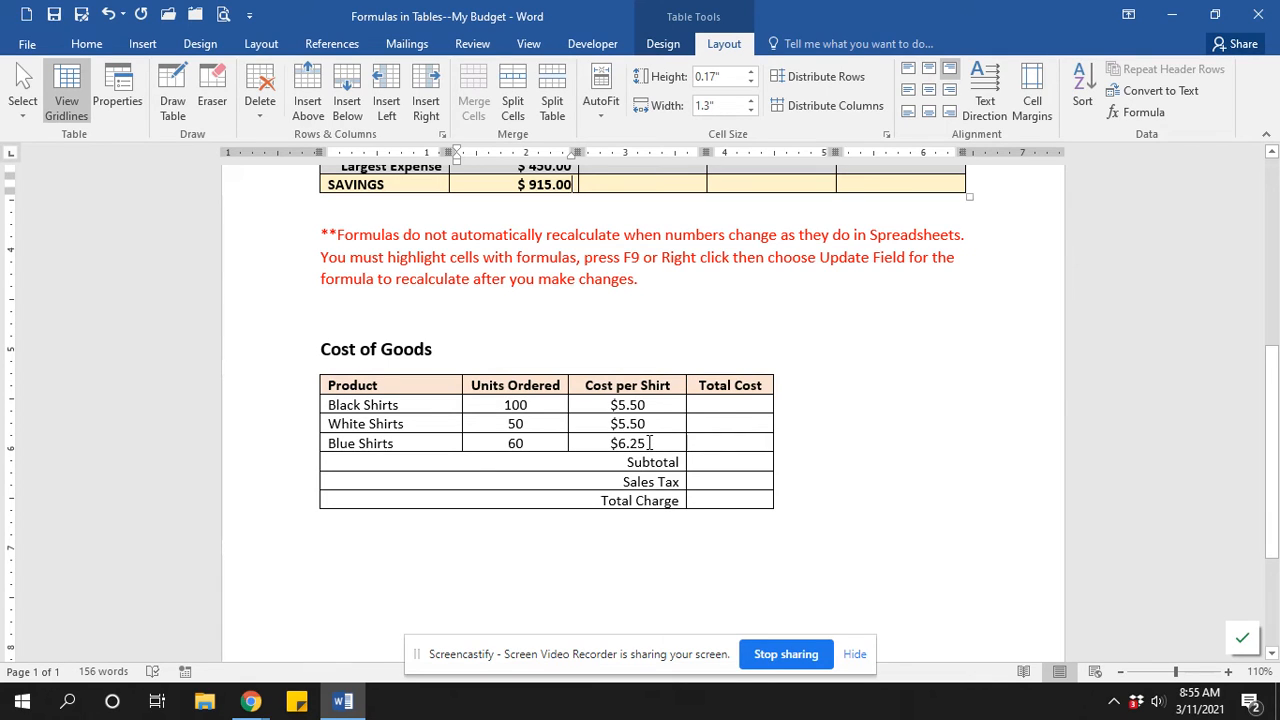
click(719, 400)
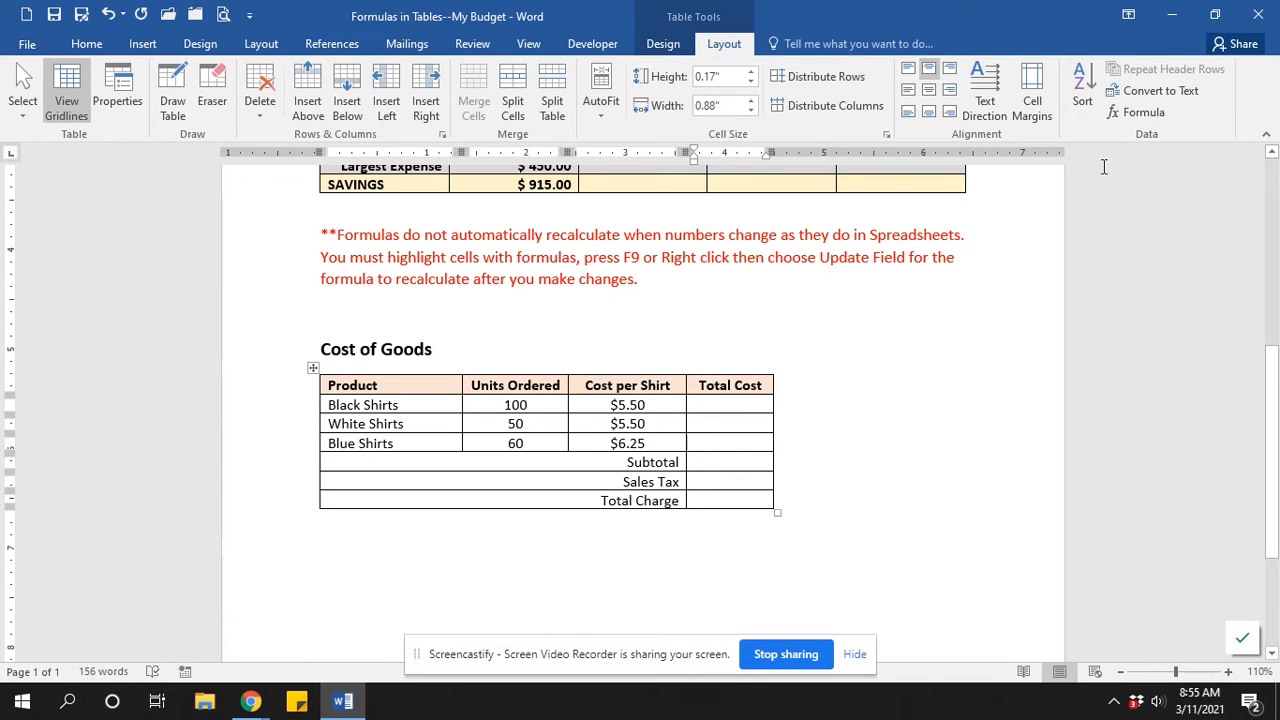
click(1143, 112)
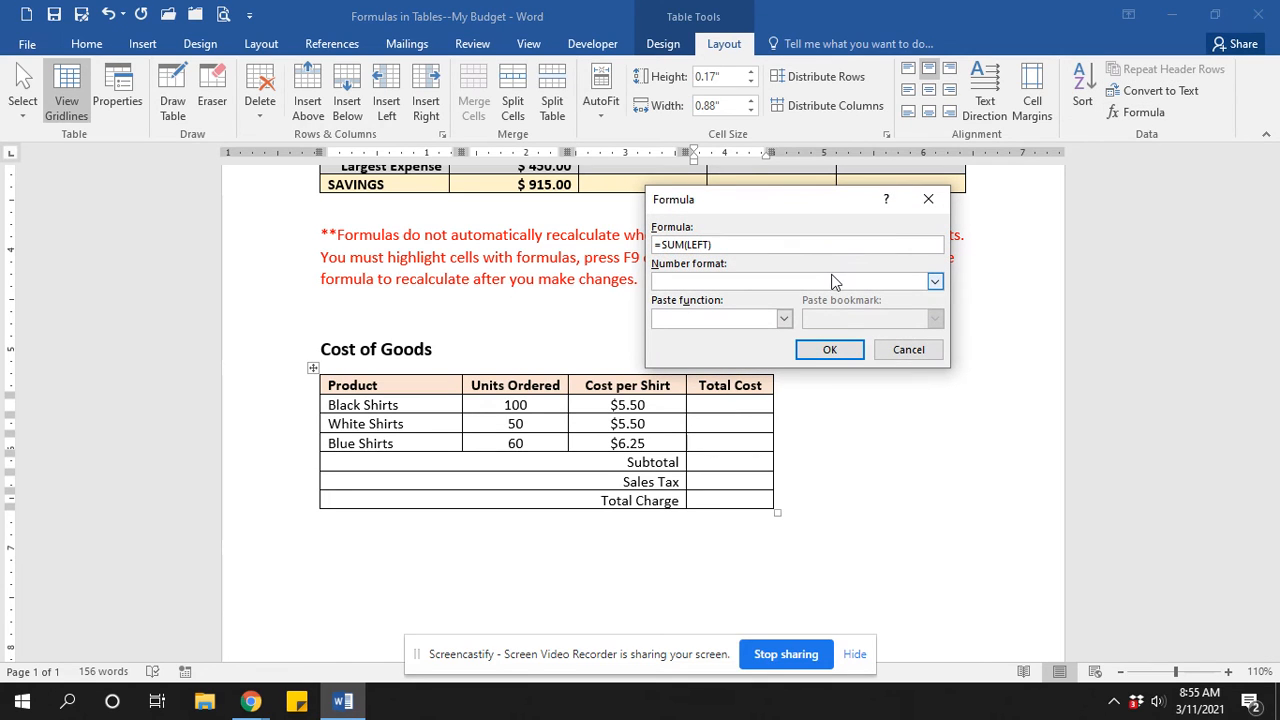
drag(719, 244, 665, 245)
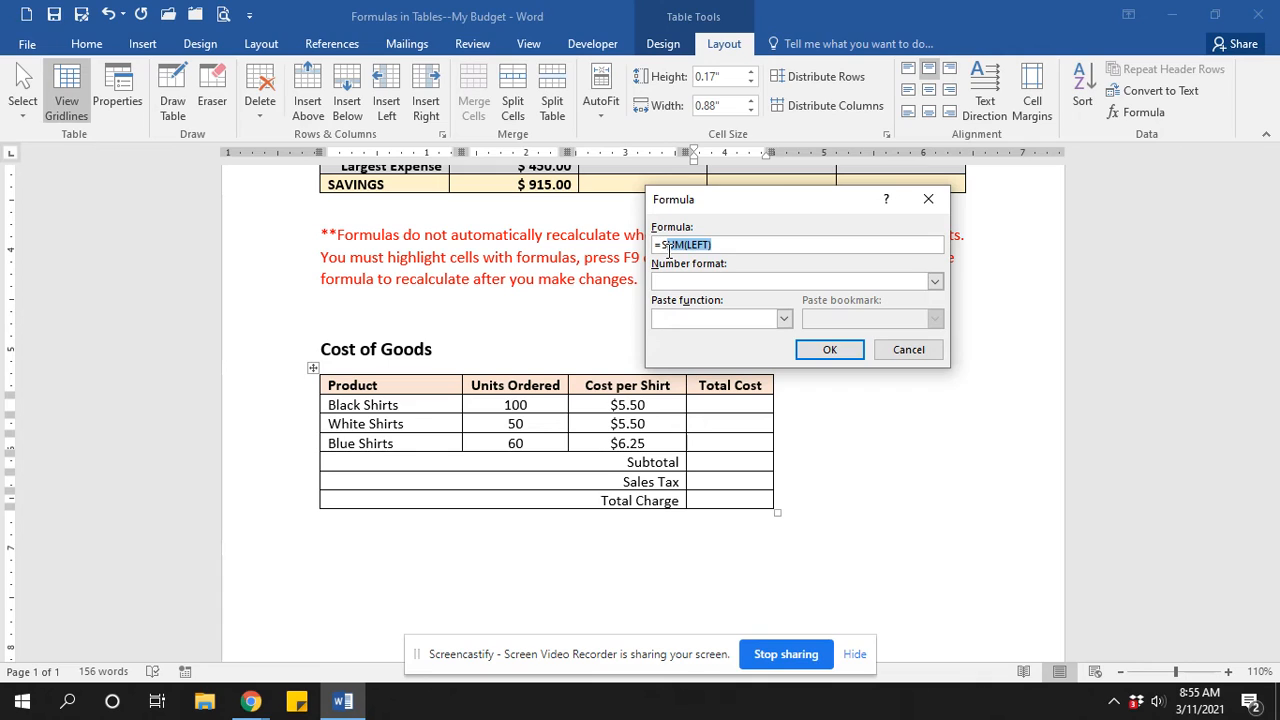
key(BackSpace)
key(BackSpace)
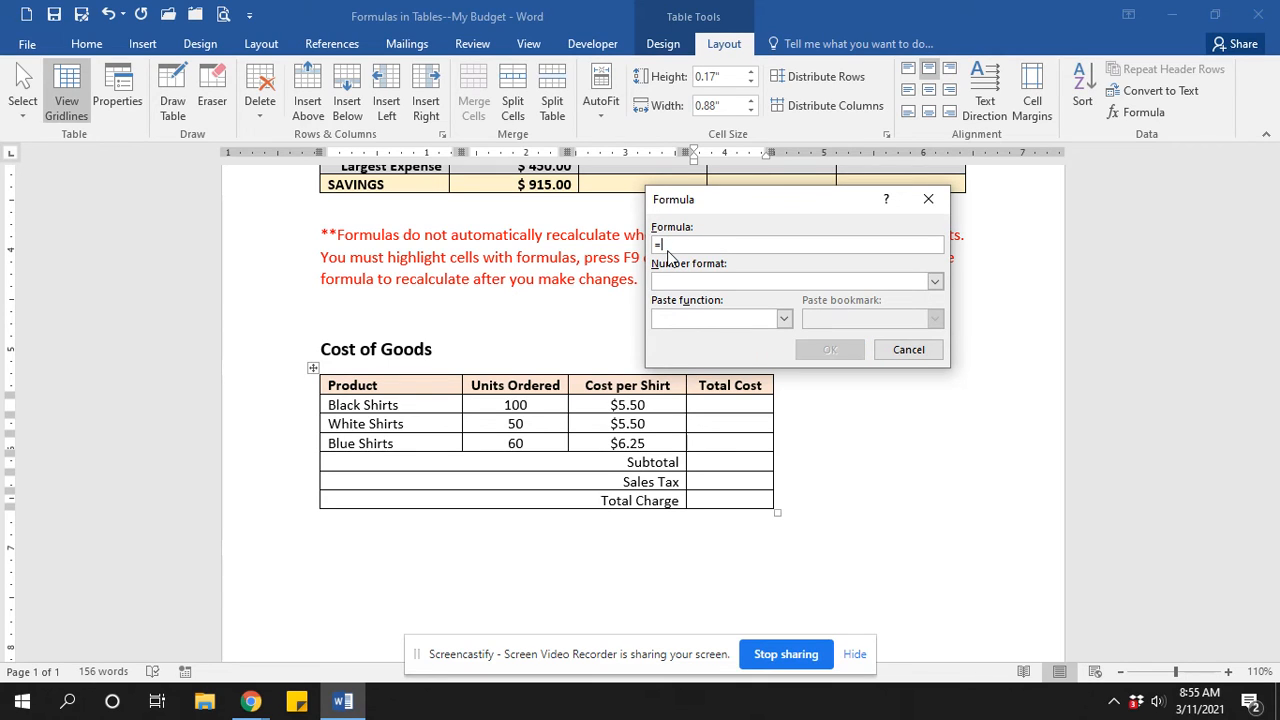
click(784, 319)
drag(785, 352, 786, 394)
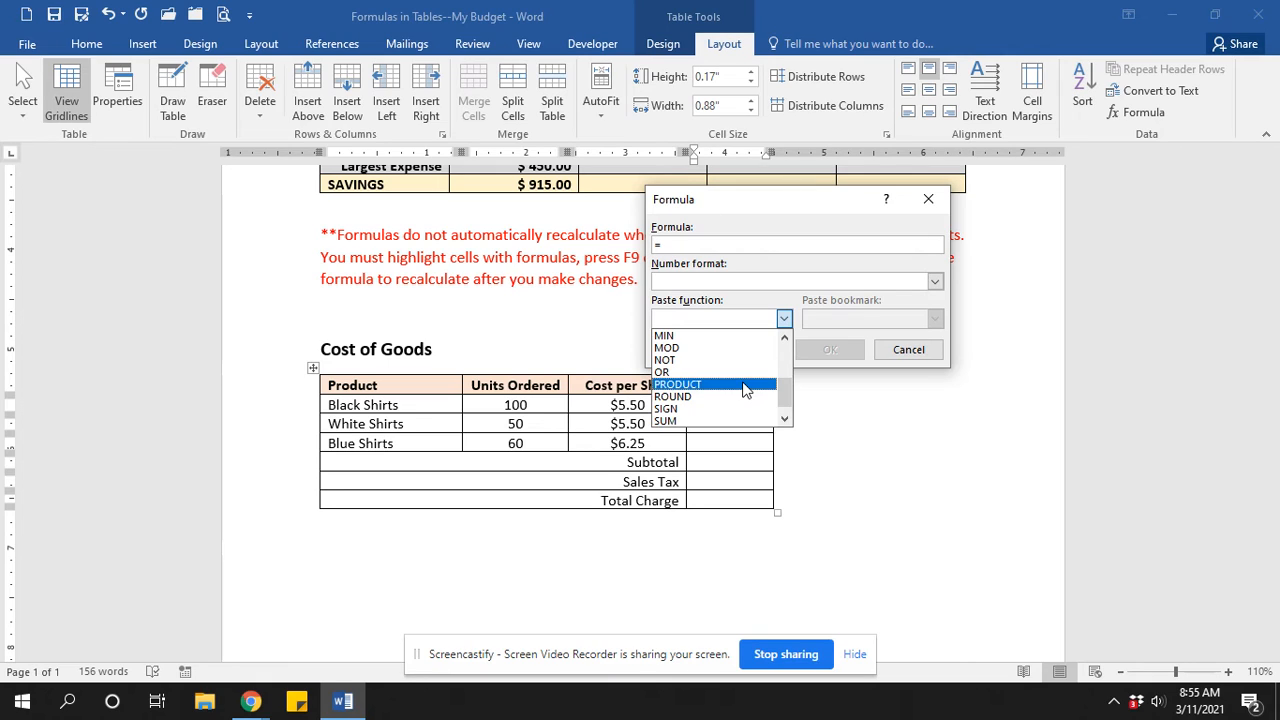
click(740, 390)
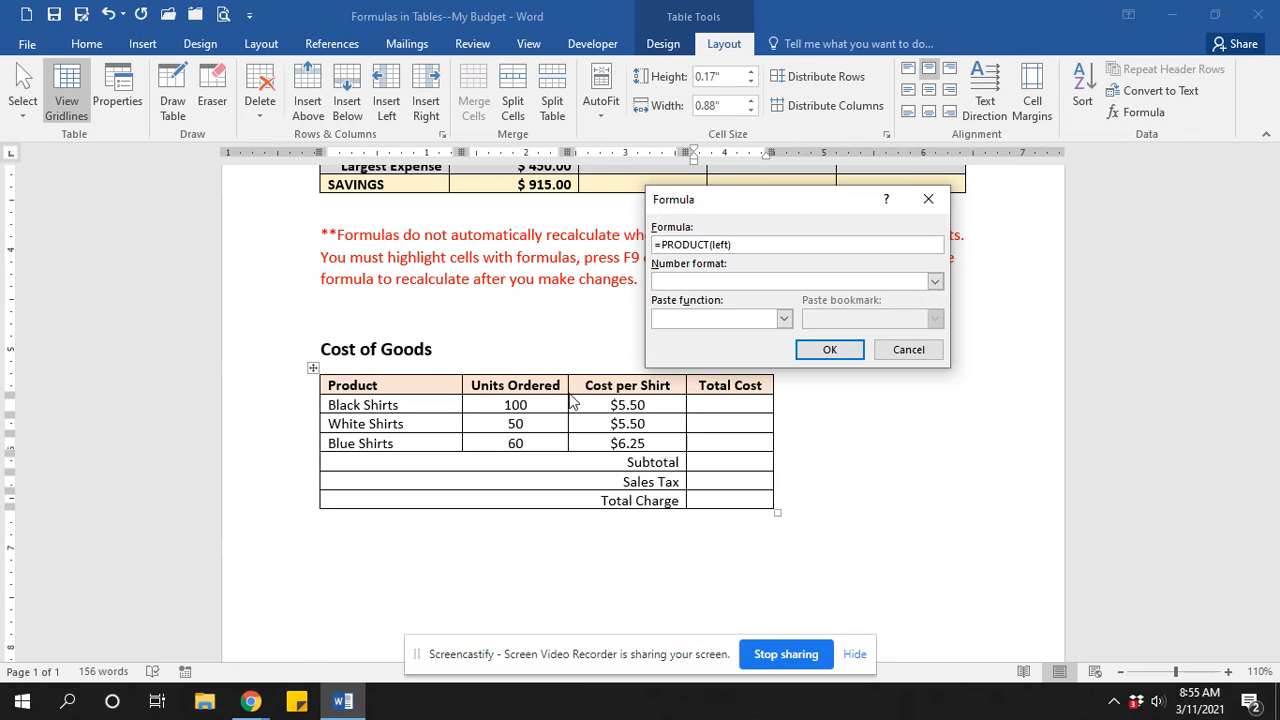
text())
click(935, 281)
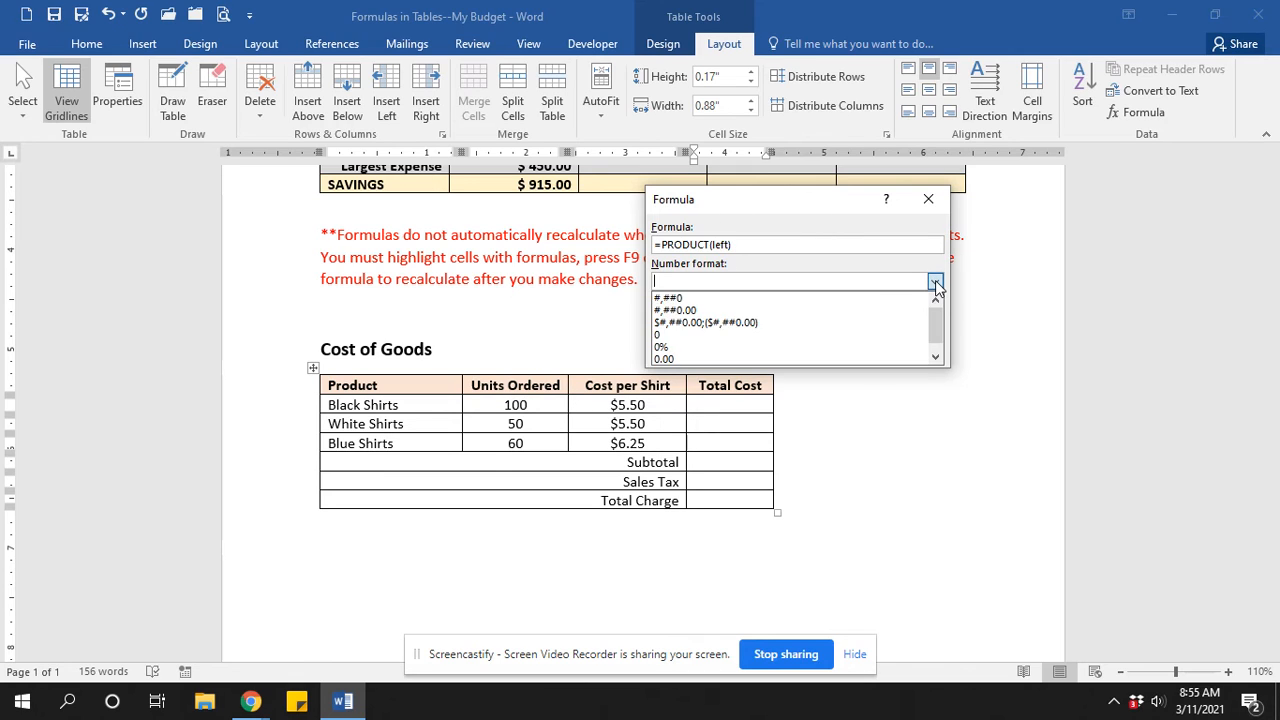
click(778, 328)
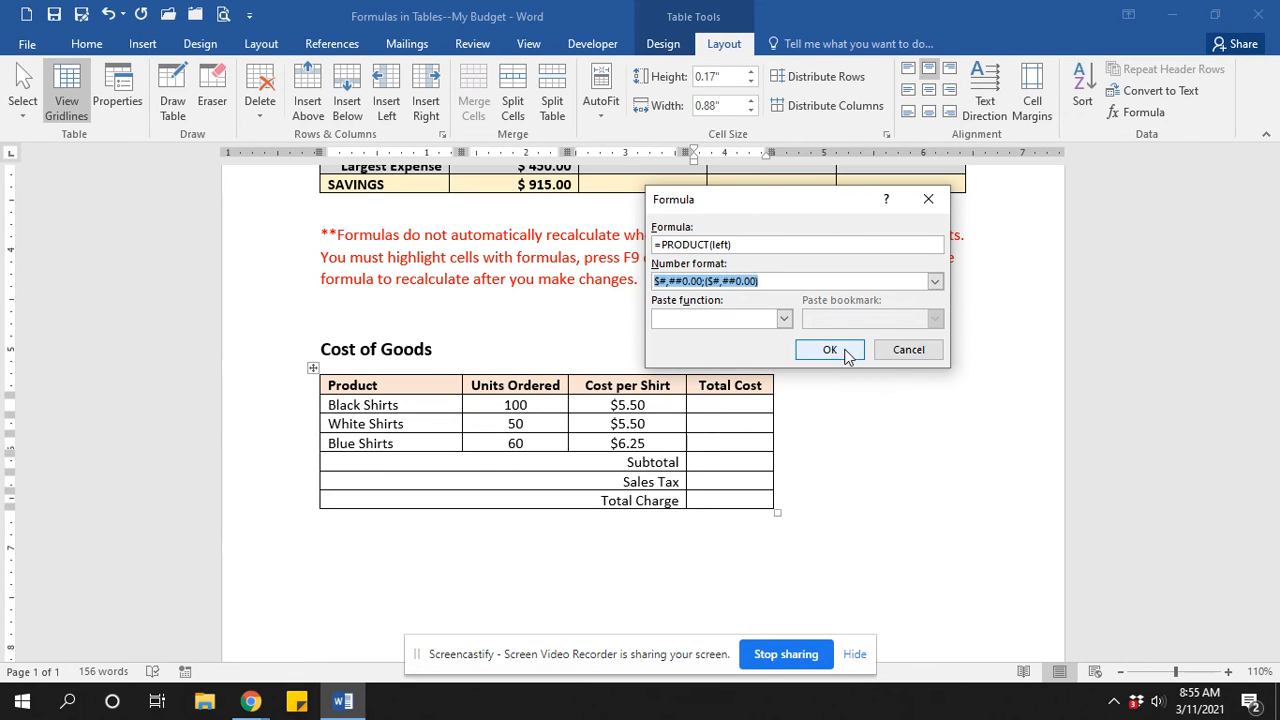
click(830, 350)
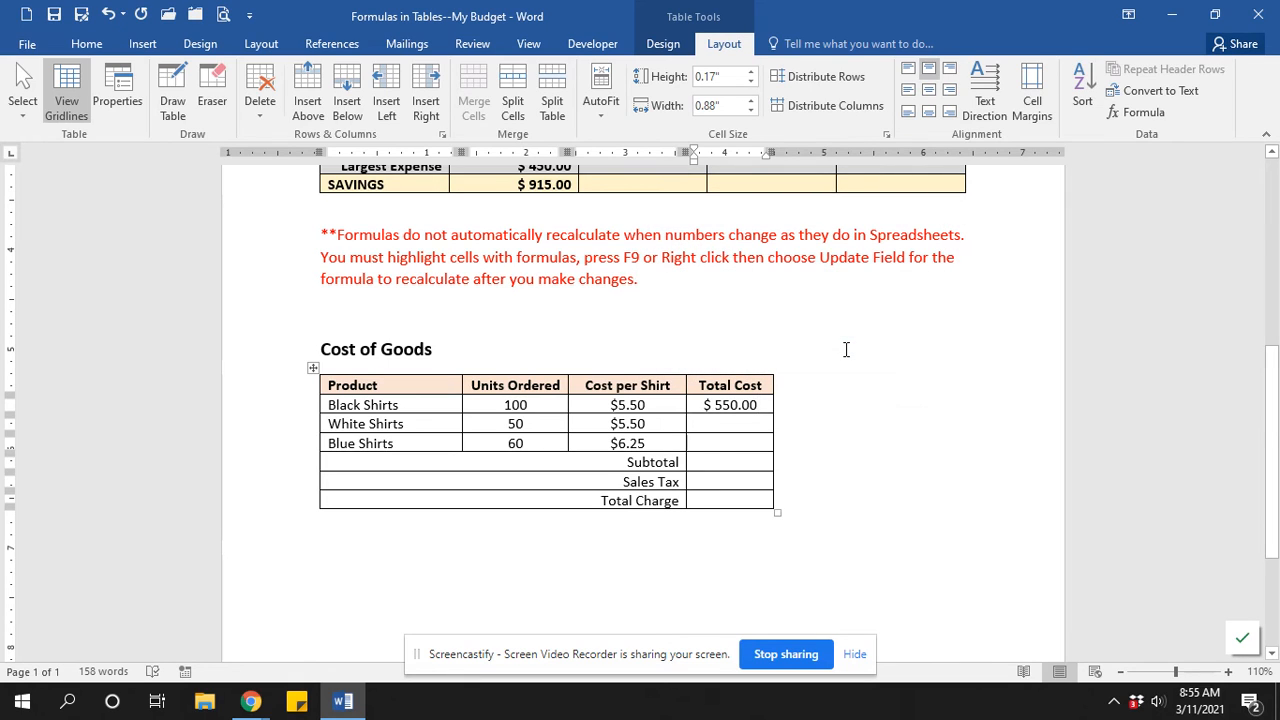
Calculate the White Shirts Total Cost with the formula =b3*c3 and the $#,##0.00;($#,##0.00) number format.
click(765, 424)
click(1136, 114)
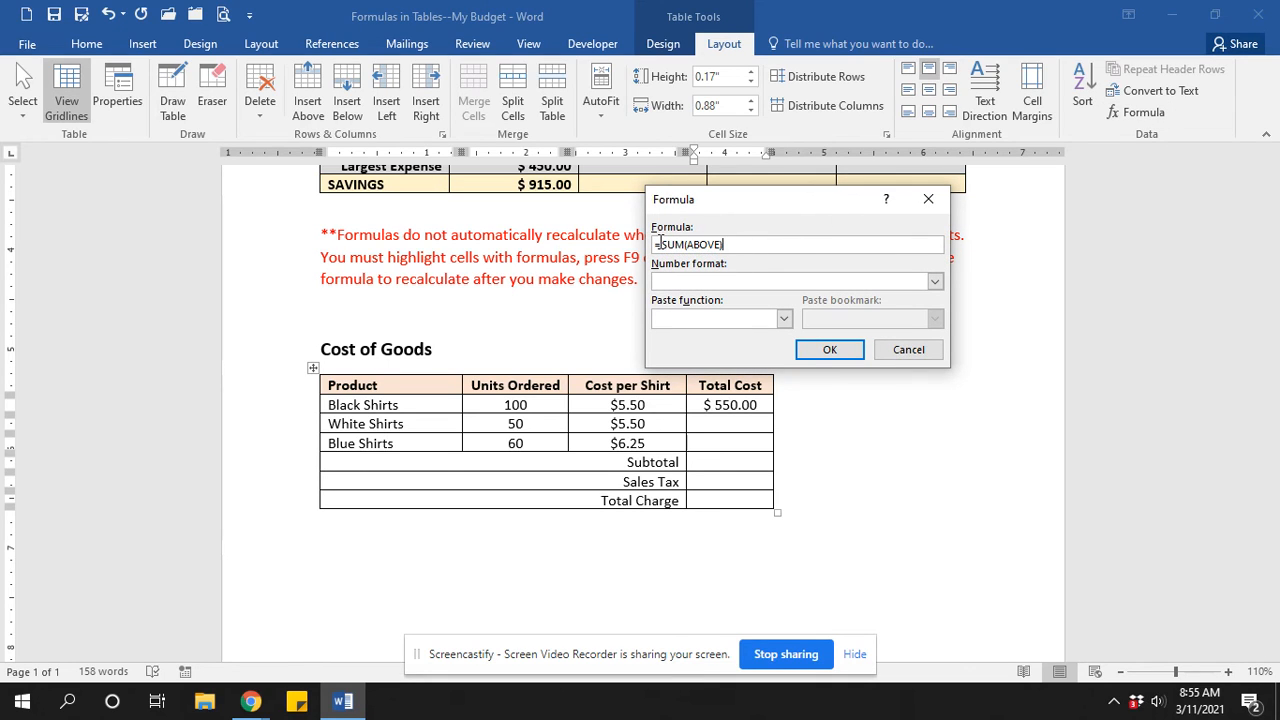
drag(739, 244, 662, 246)
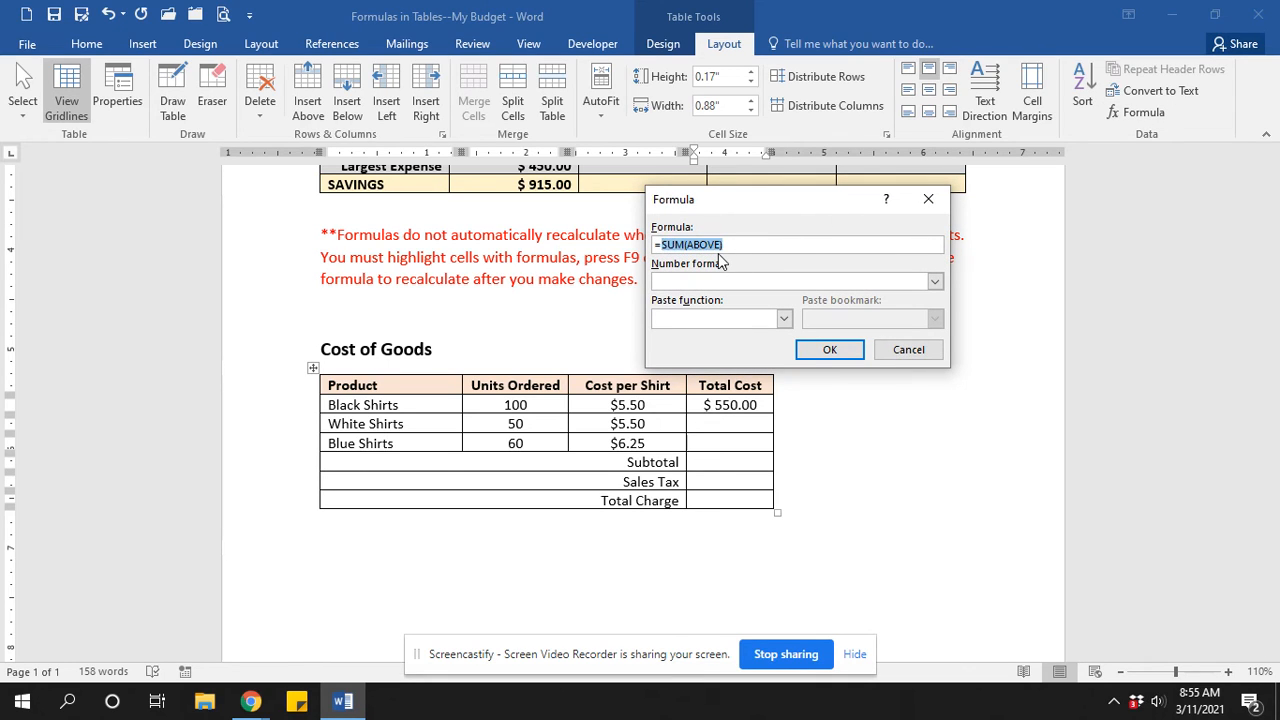
key(BackSpace)
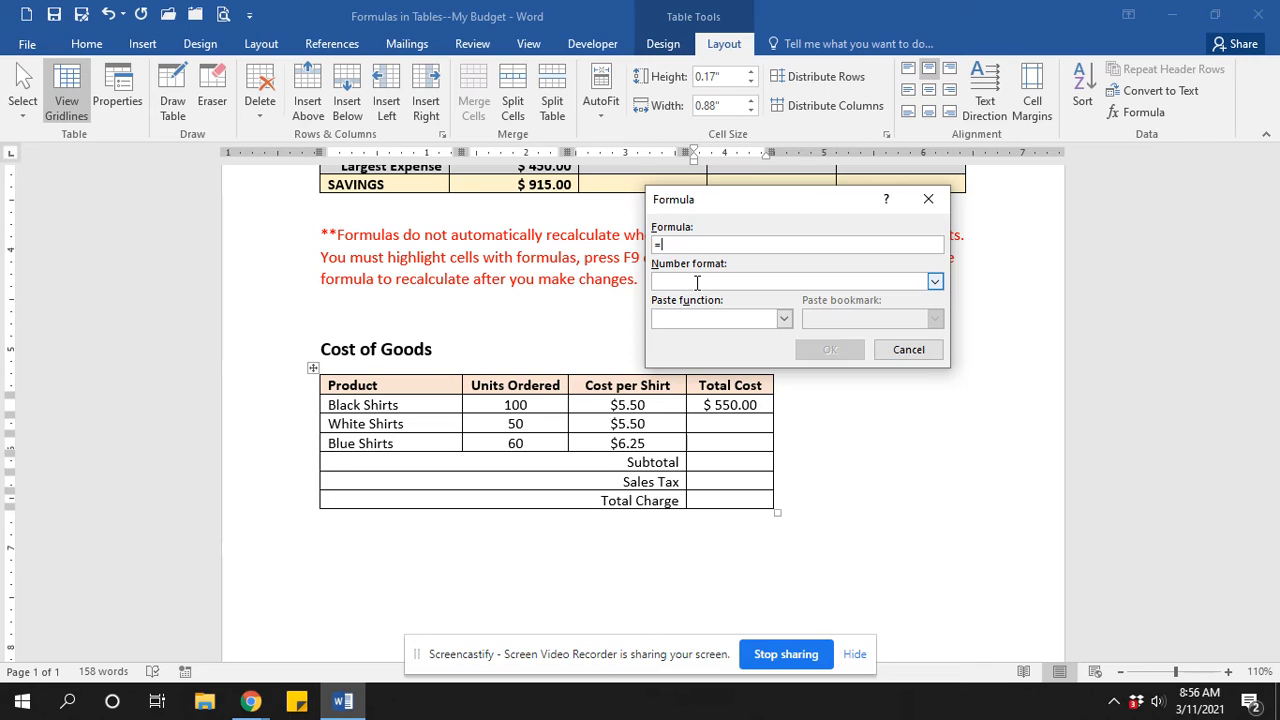
text(b3*c3)
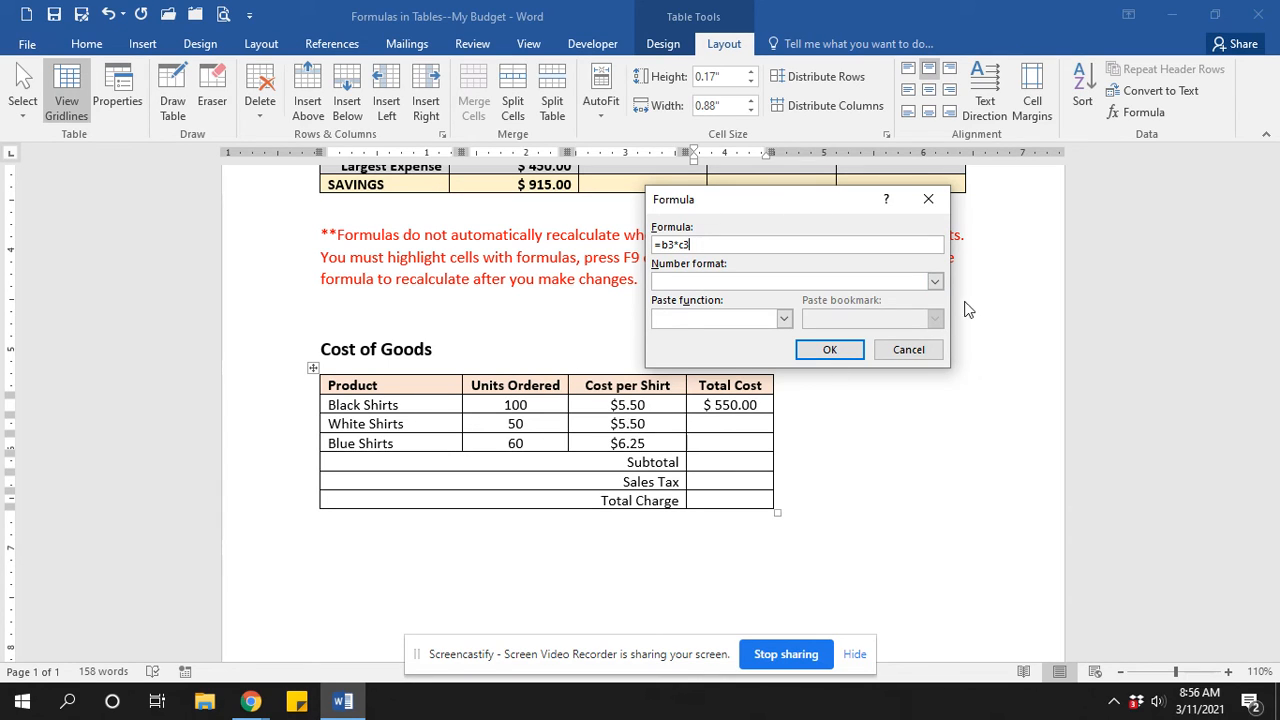
click(934, 281)
click(800, 324)
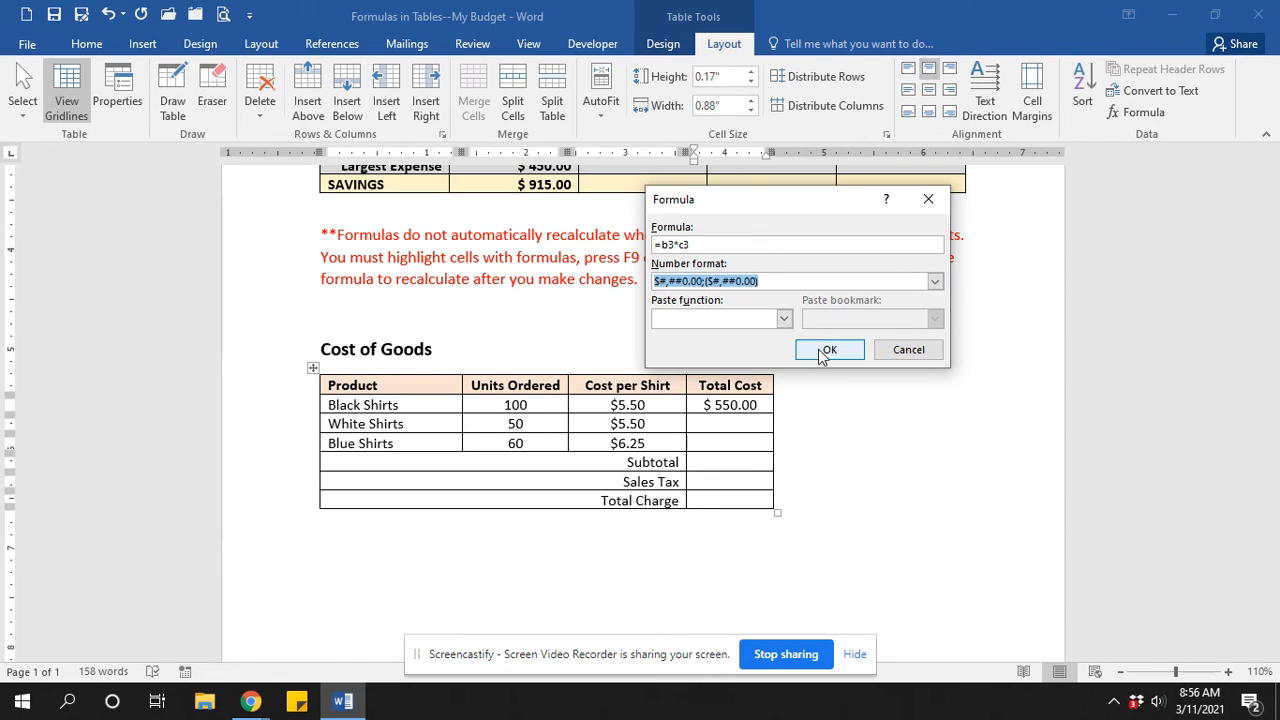
click(828, 350)
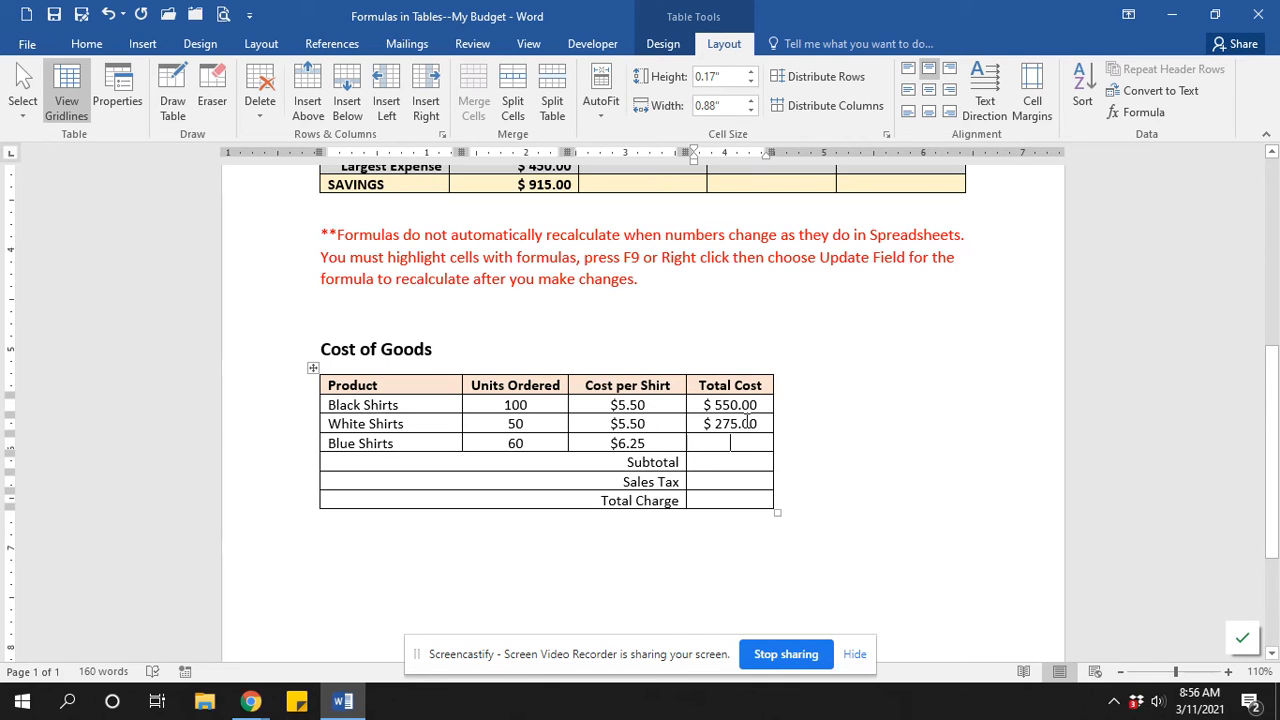
Calculate the Blue Shirts Total Cost with the formula =PRODUCT(left) and the $#,##0.00;($#,##0.00) number format.
click(1120, 112)
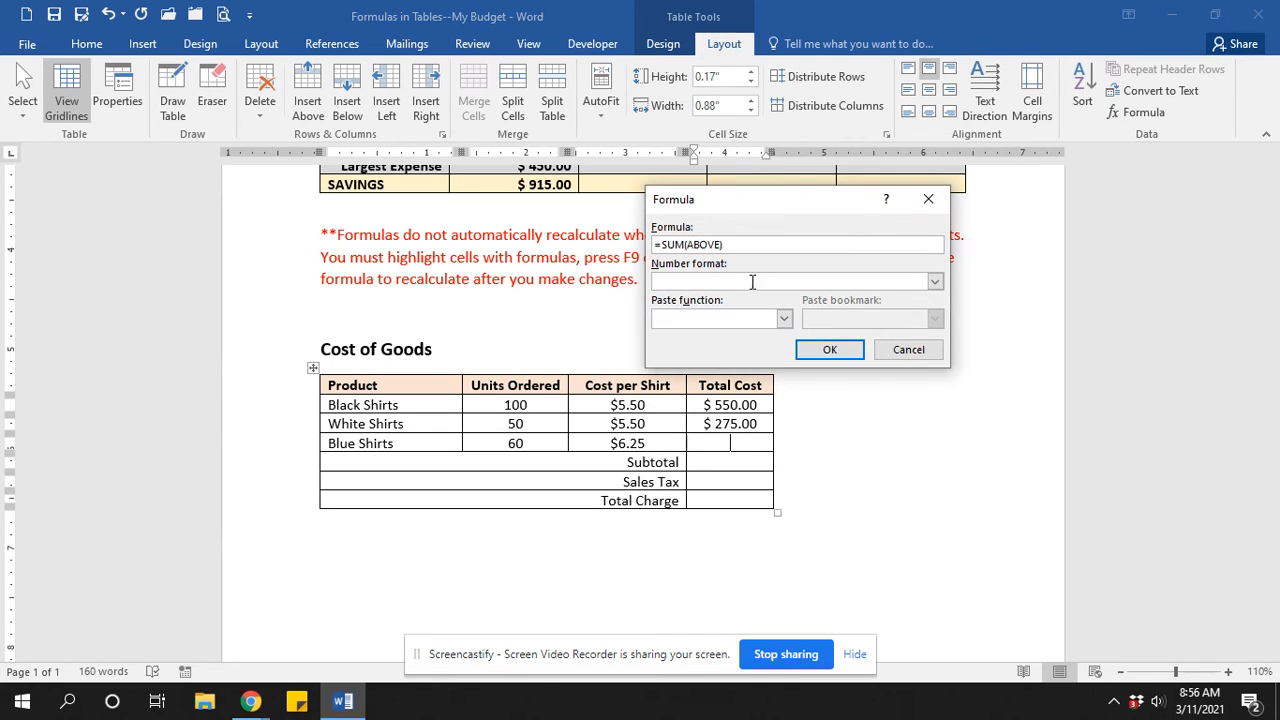
drag(726, 244, 669, 248)
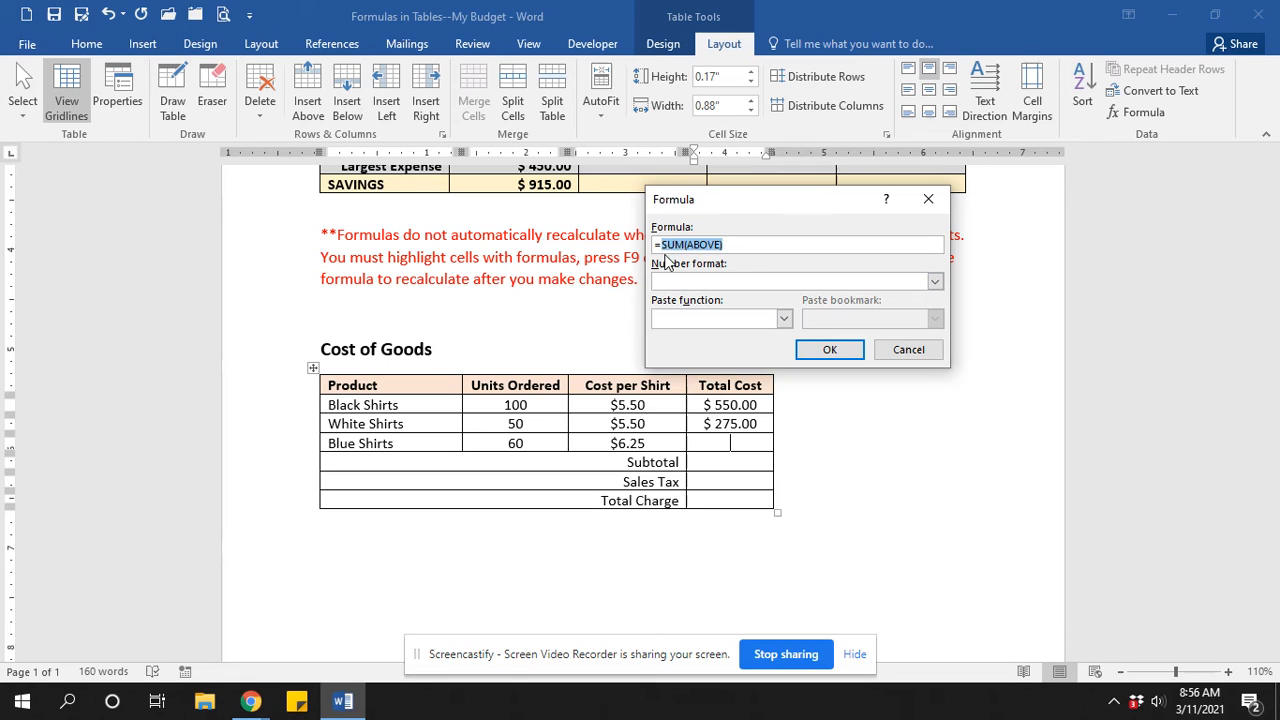
key(BackSpace)
click(784, 318)
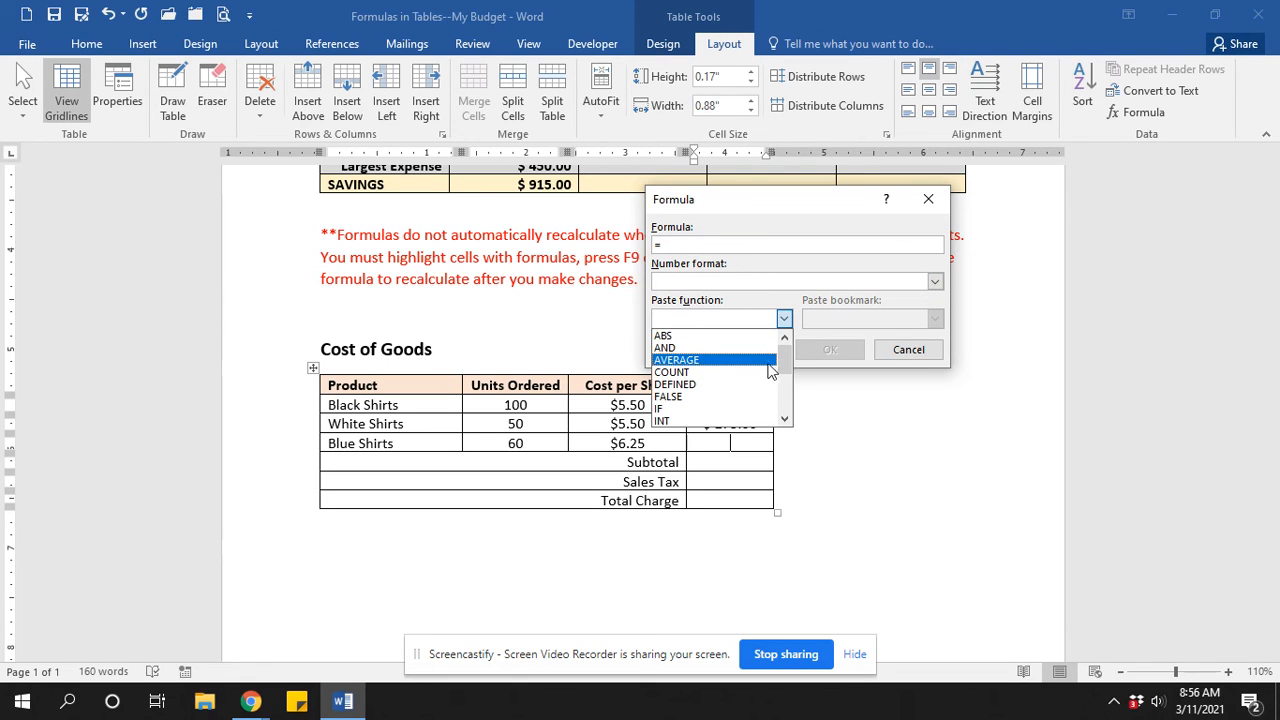
drag(785, 358, 790, 404)
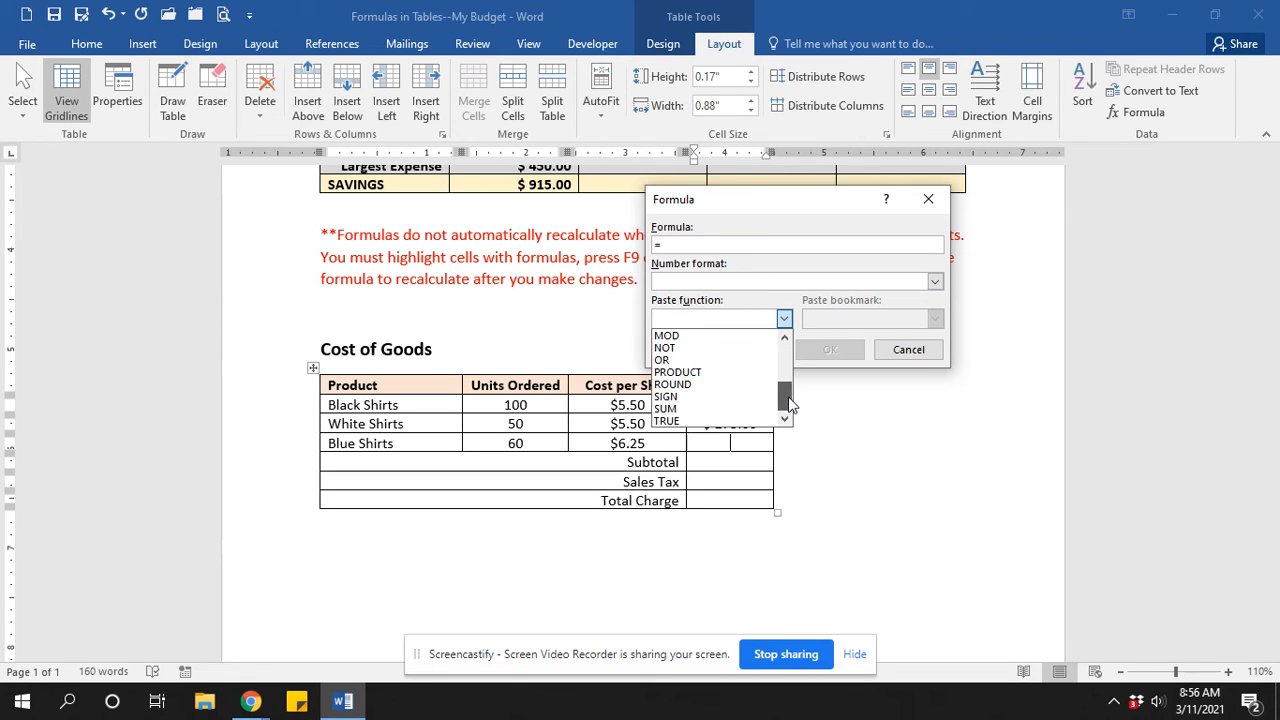
click(736, 372)
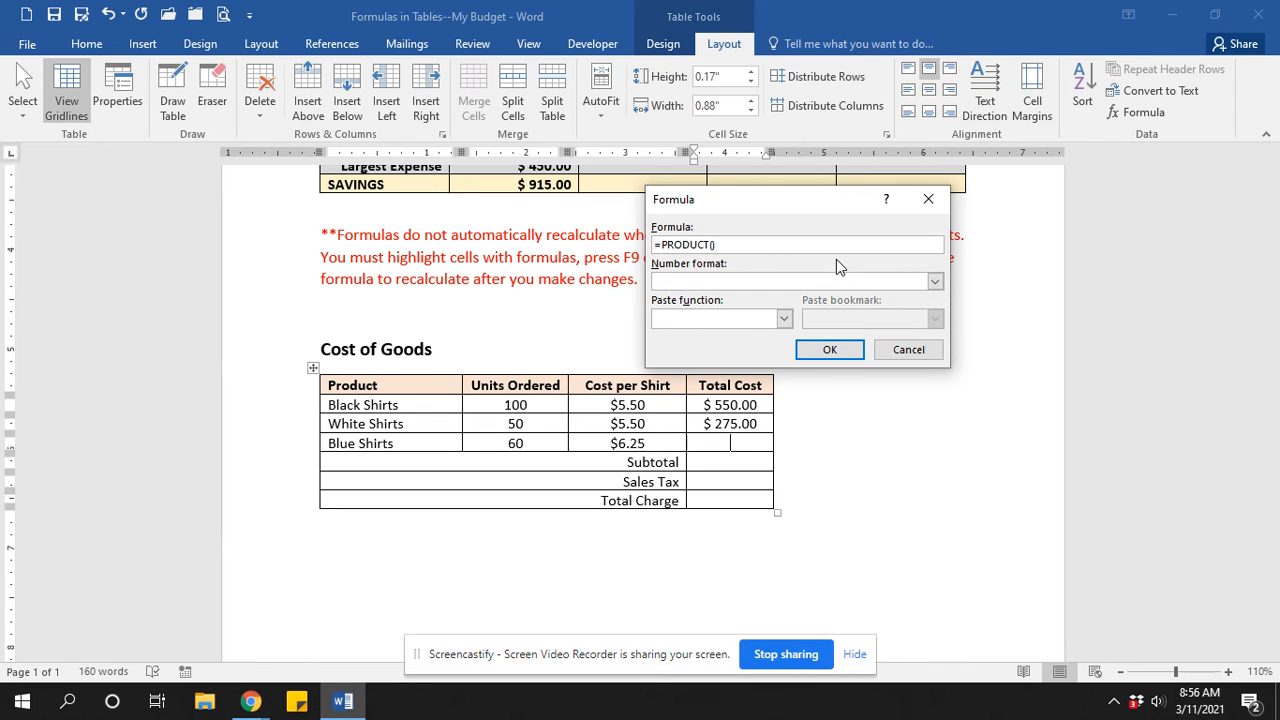
click(935, 281)
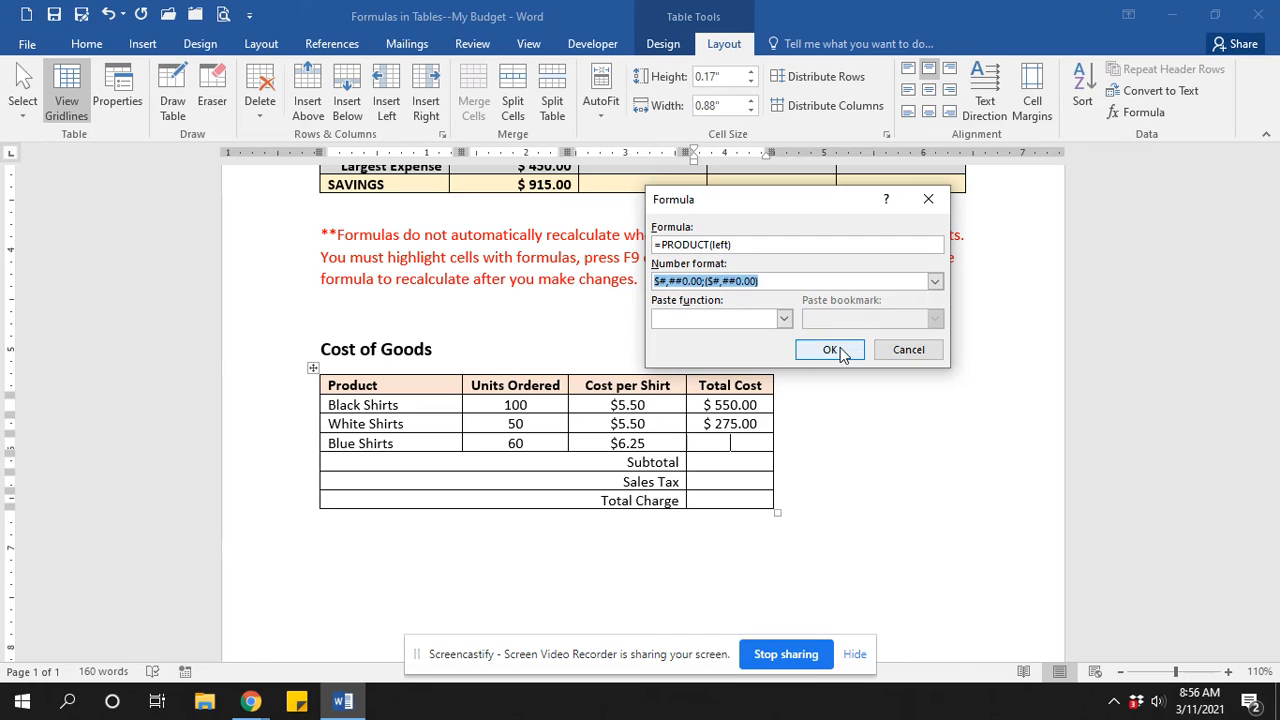
click(834, 349)
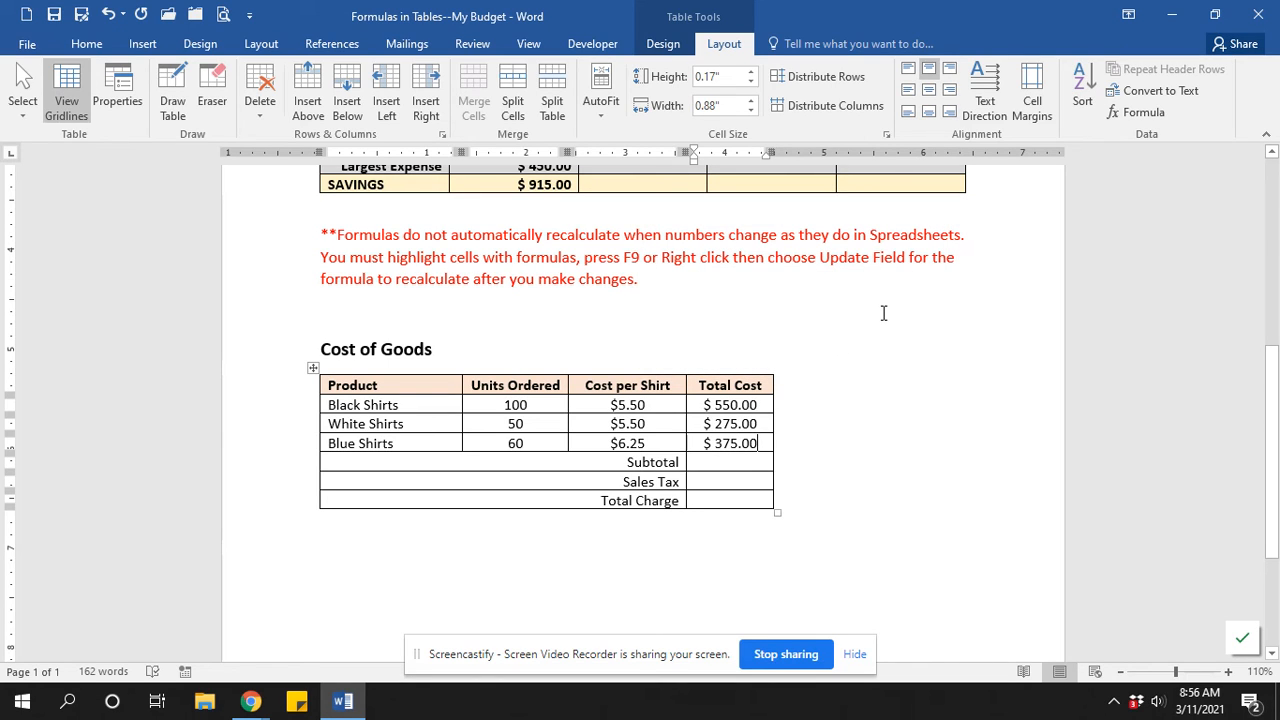
Set the Blue Shirts Units Ordered to 80 and update that row's Total Cost field.
drag(527, 443, 510, 447)
text(80)
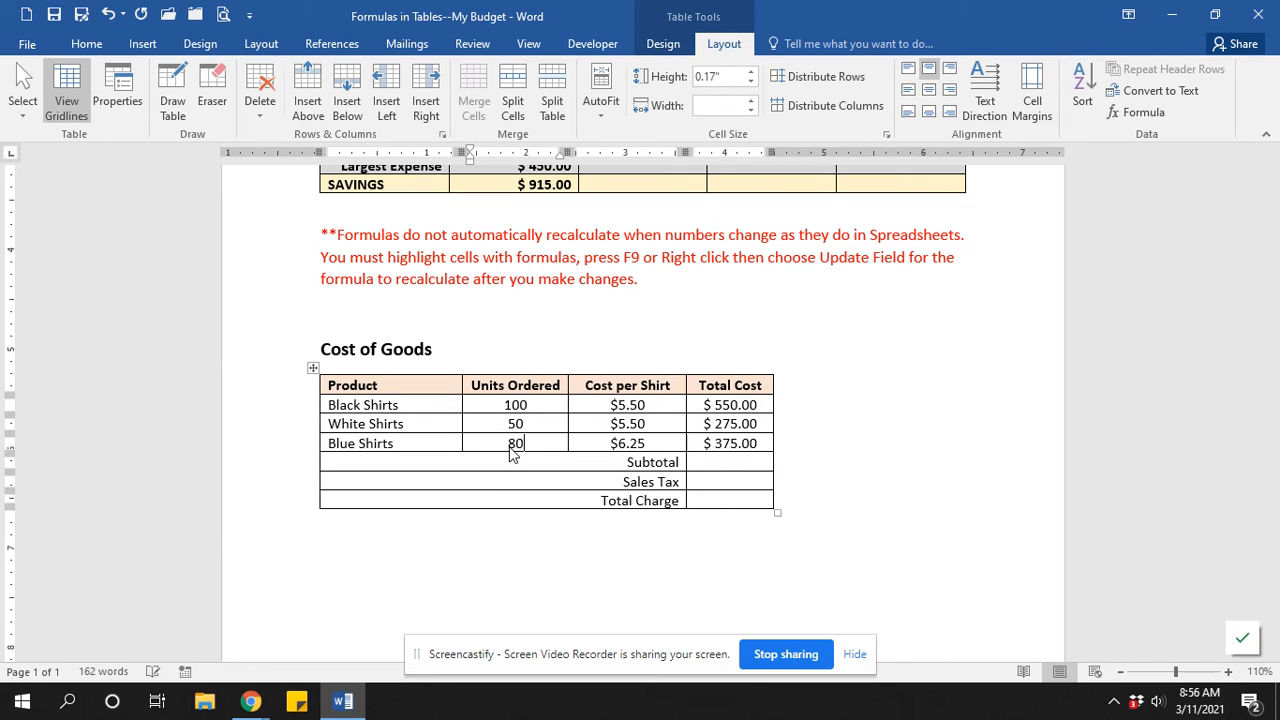
click(603, 441)
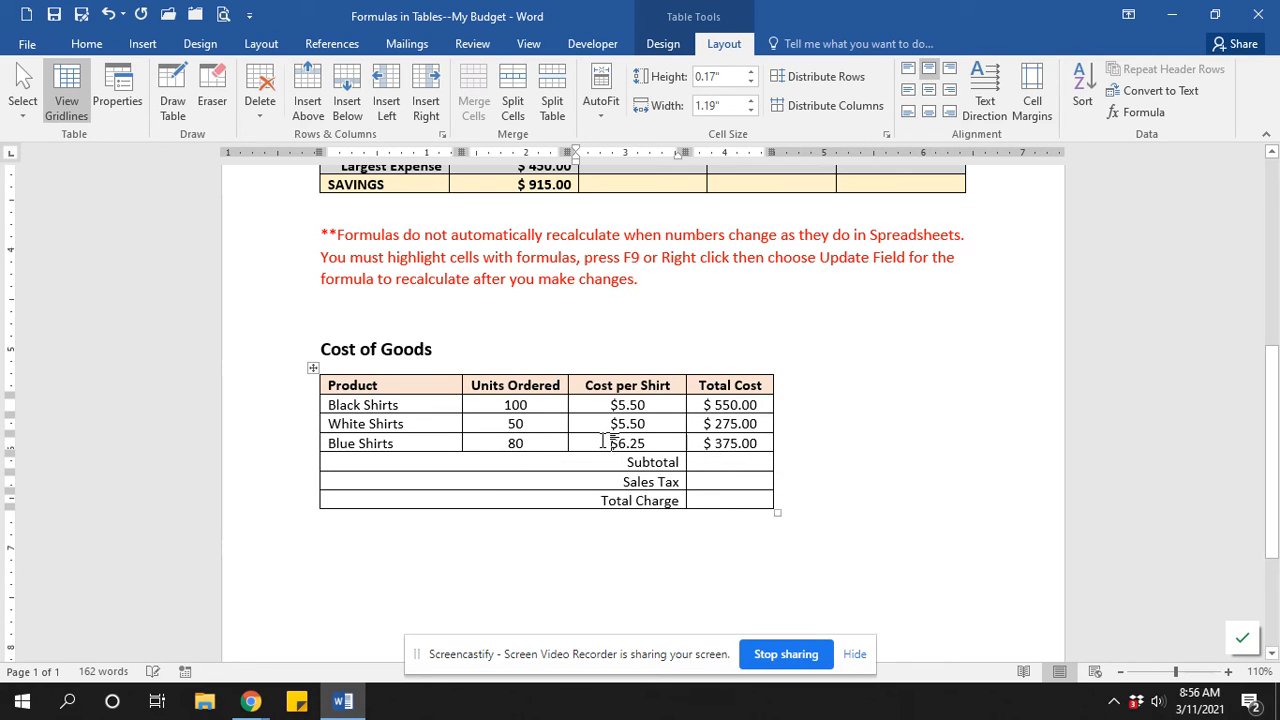
click(706, 443)
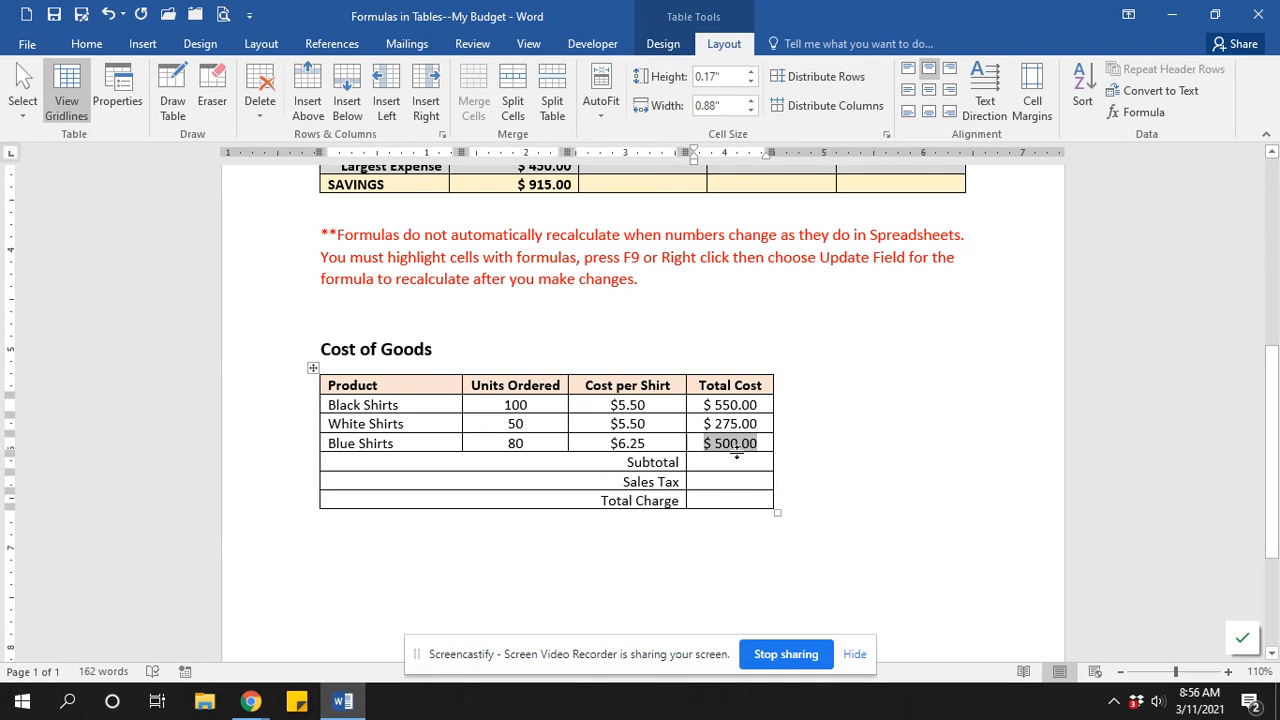
Calculate the Cost of Goods Subtotal with the formula =SUM(ABOVE) and the $#,##0.00;($#,##0.00) number format.
click(736, 465)
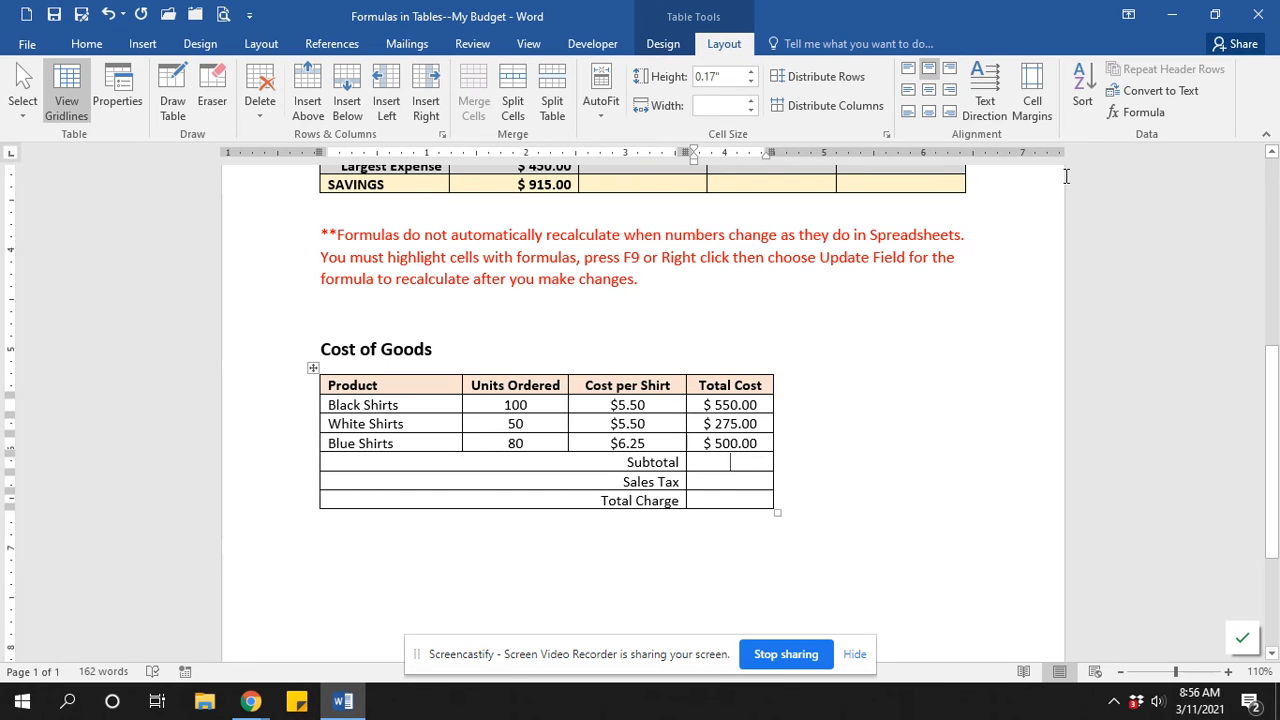
click(1136, 113)
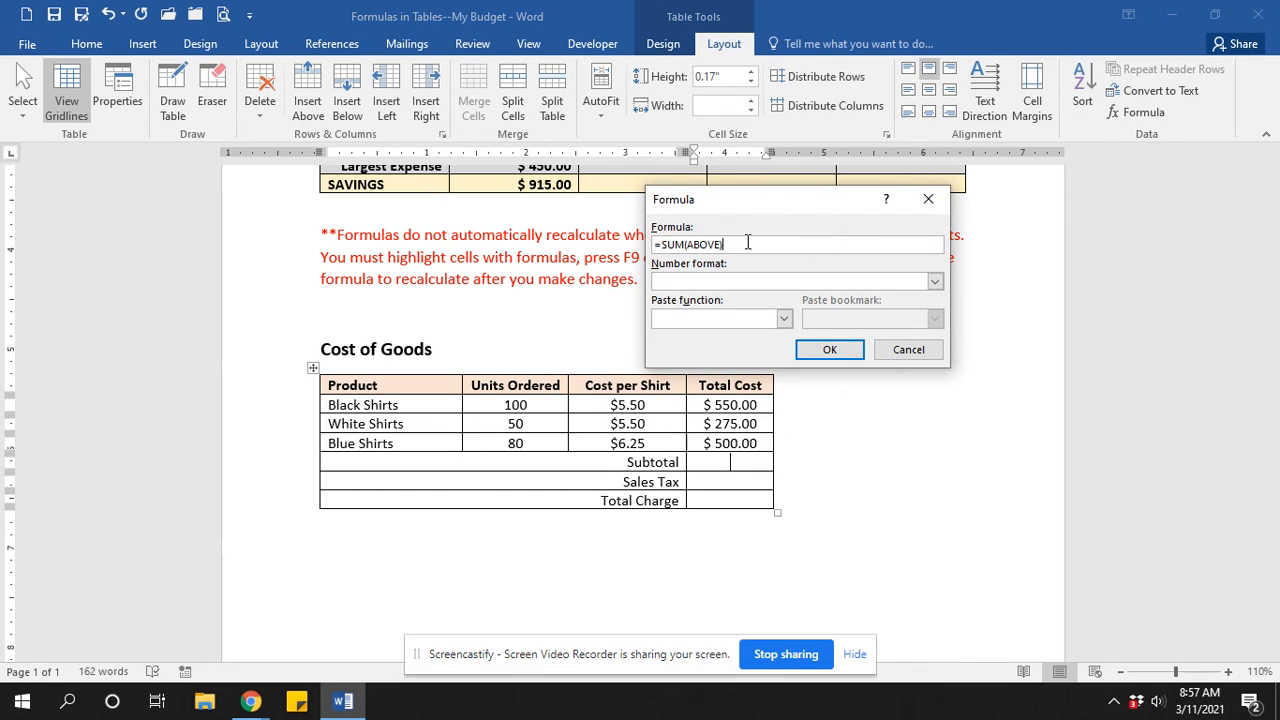
click(935, 281)
click(840, 319)
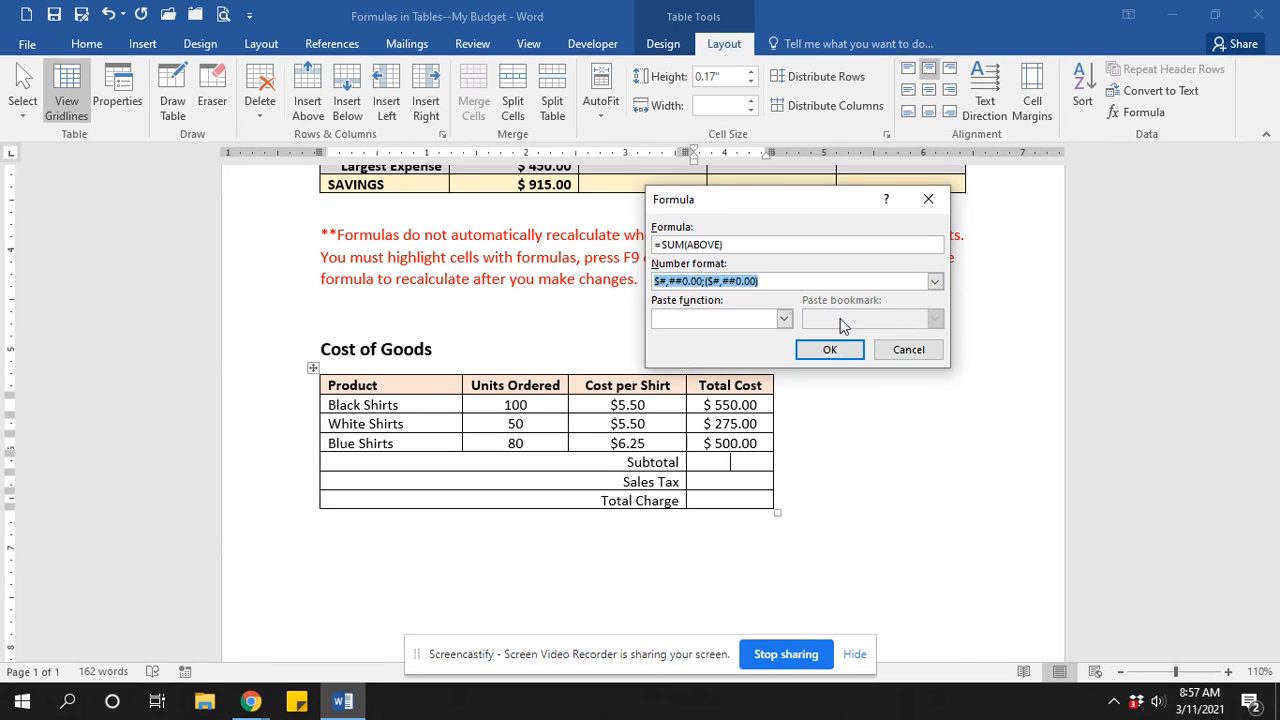
click(830, 350)
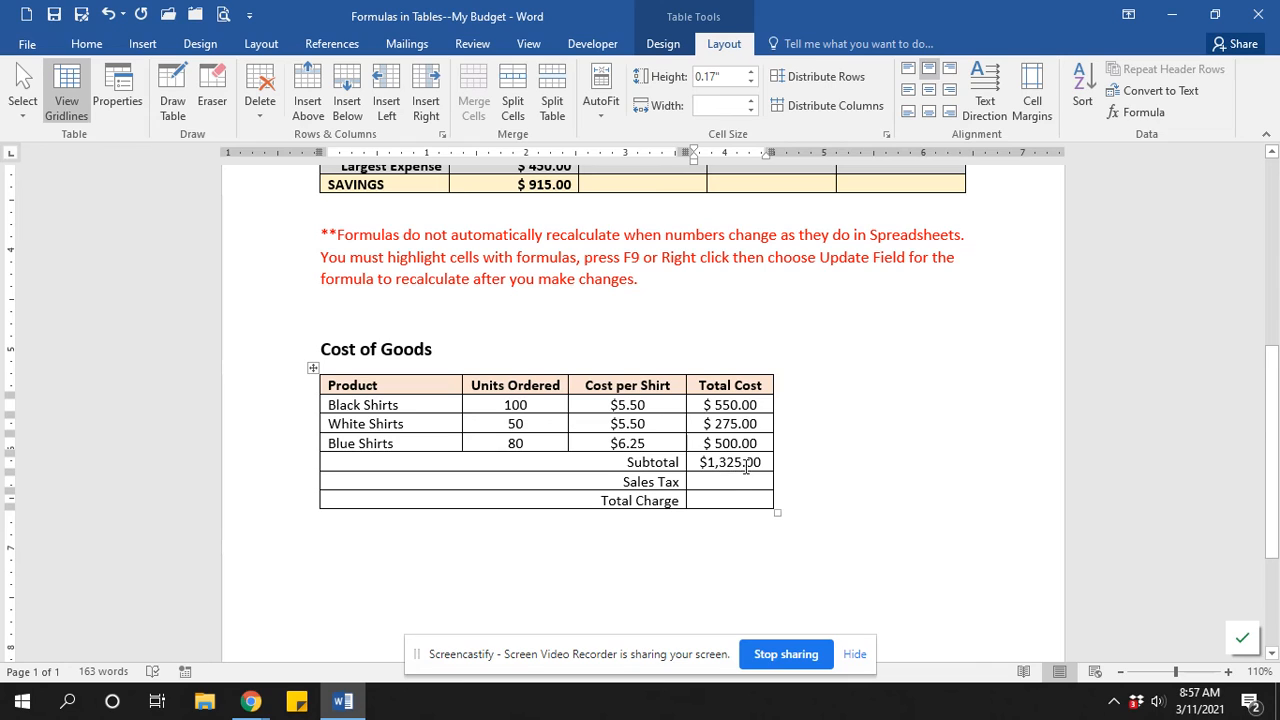
Calculate the Sales Tax with the formula =b5*.06 and the $#,##0.00;($#,##0.00) number format.
click(1162, 111)
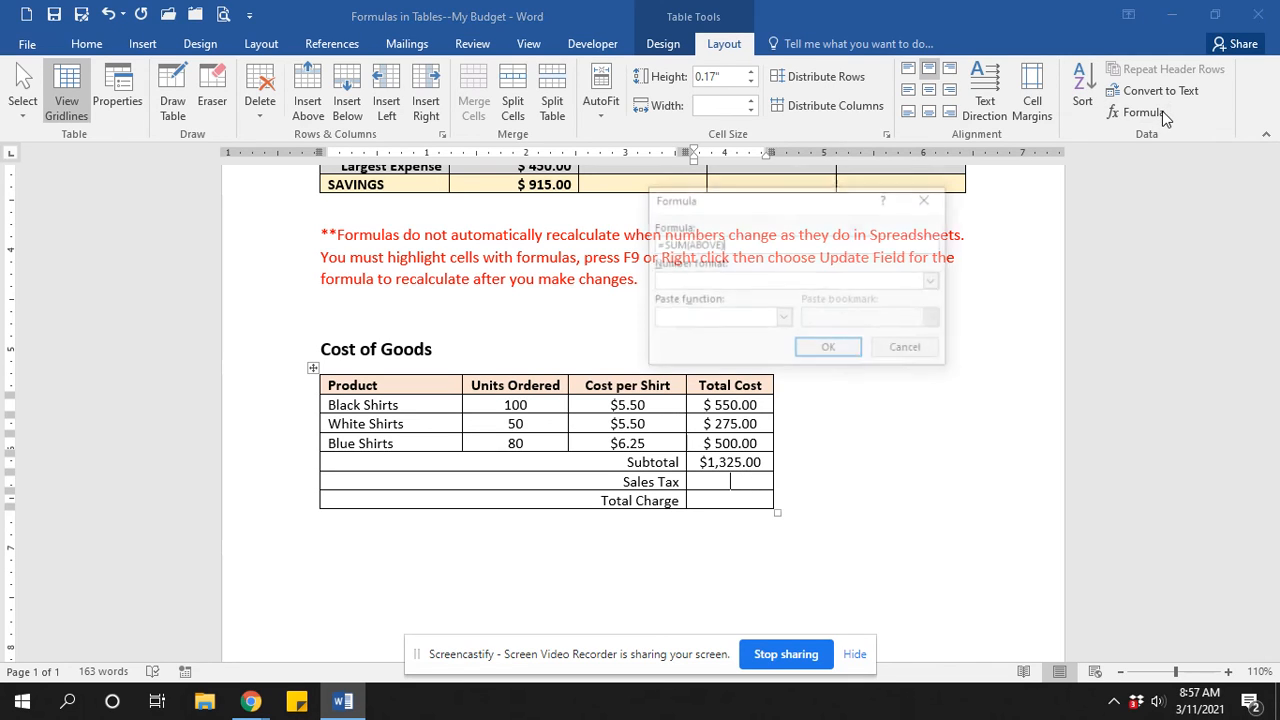
drag(737, 245, 665, 249)
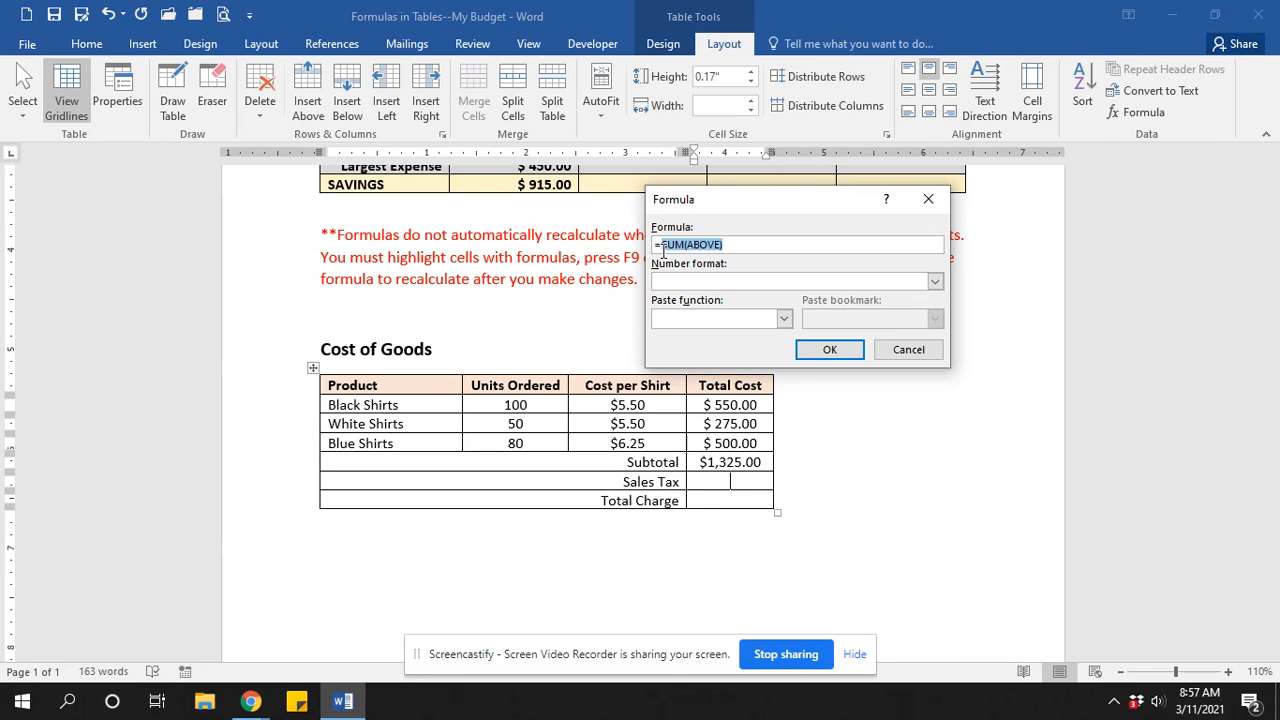
key(BackSpace)
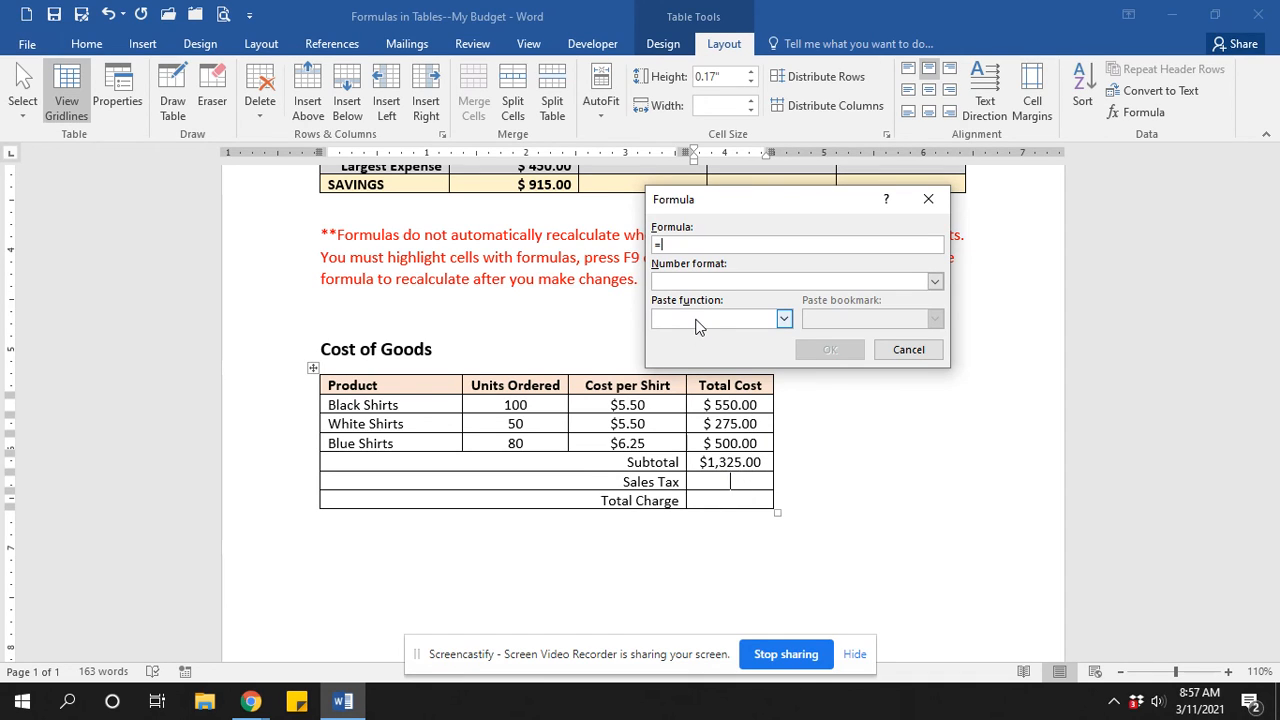
text(b5*)
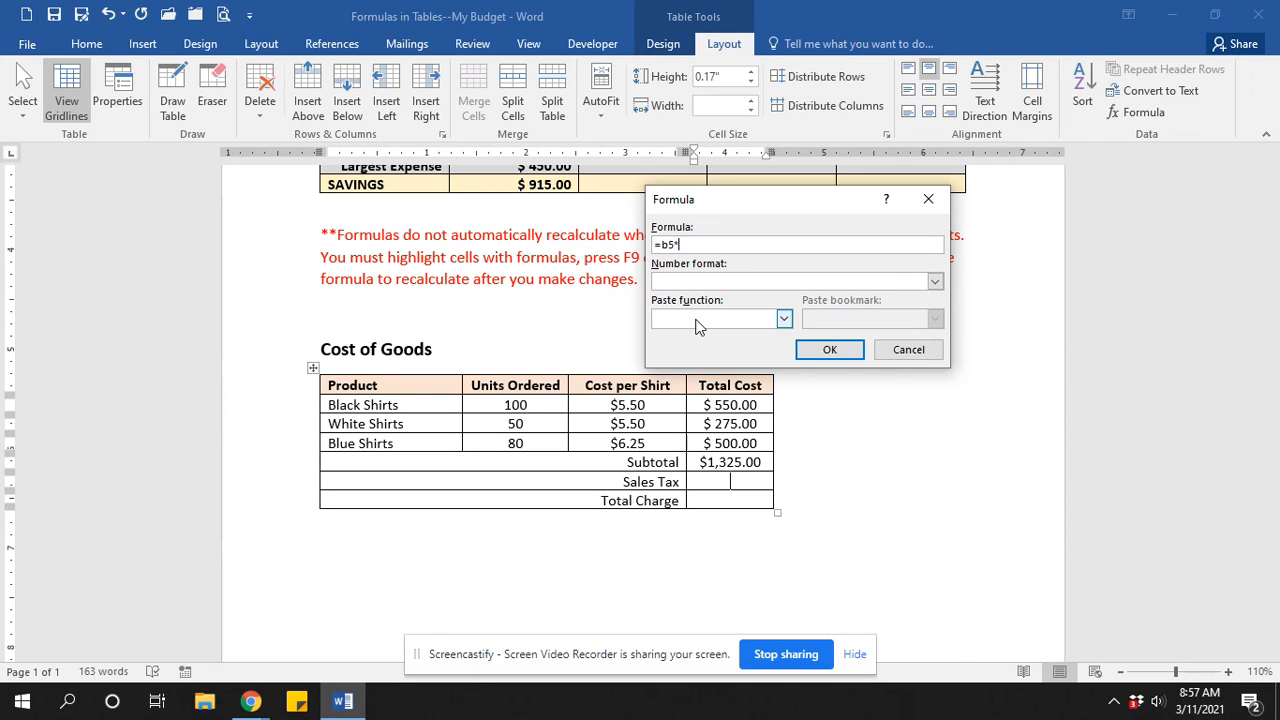
text(.06)
click(935, 281)
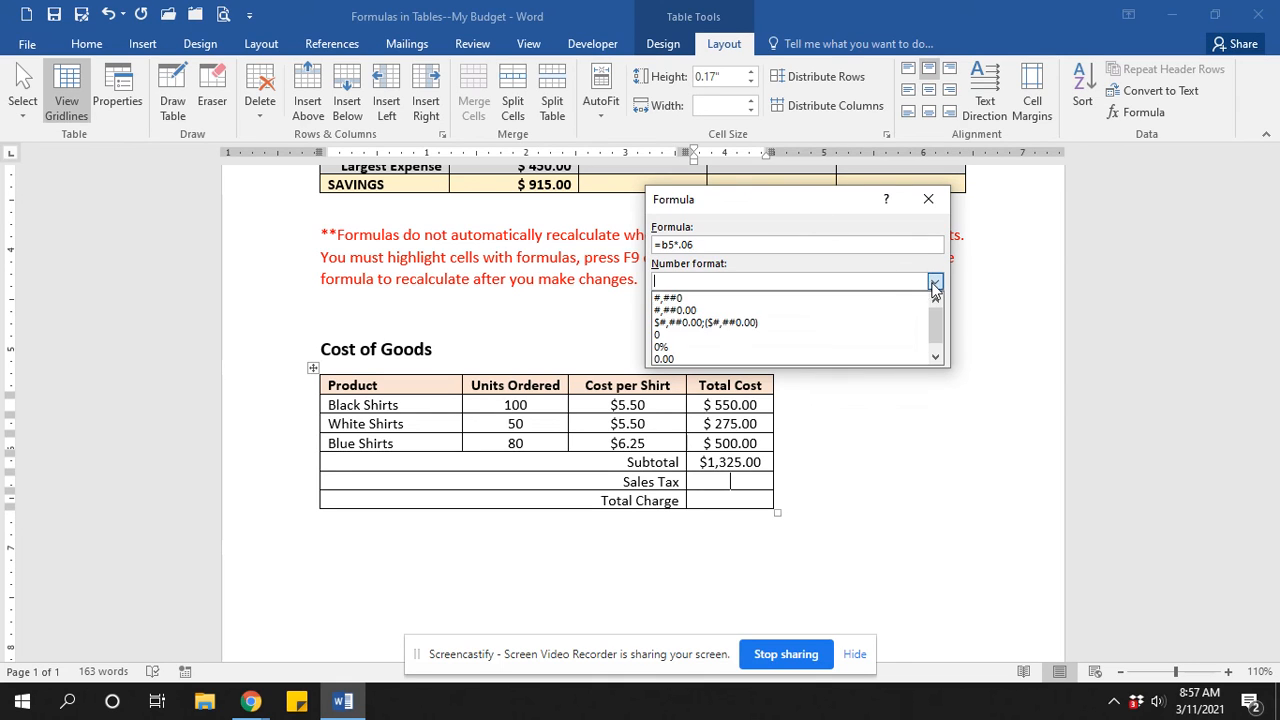
click(843, 325)
click(851, 350)
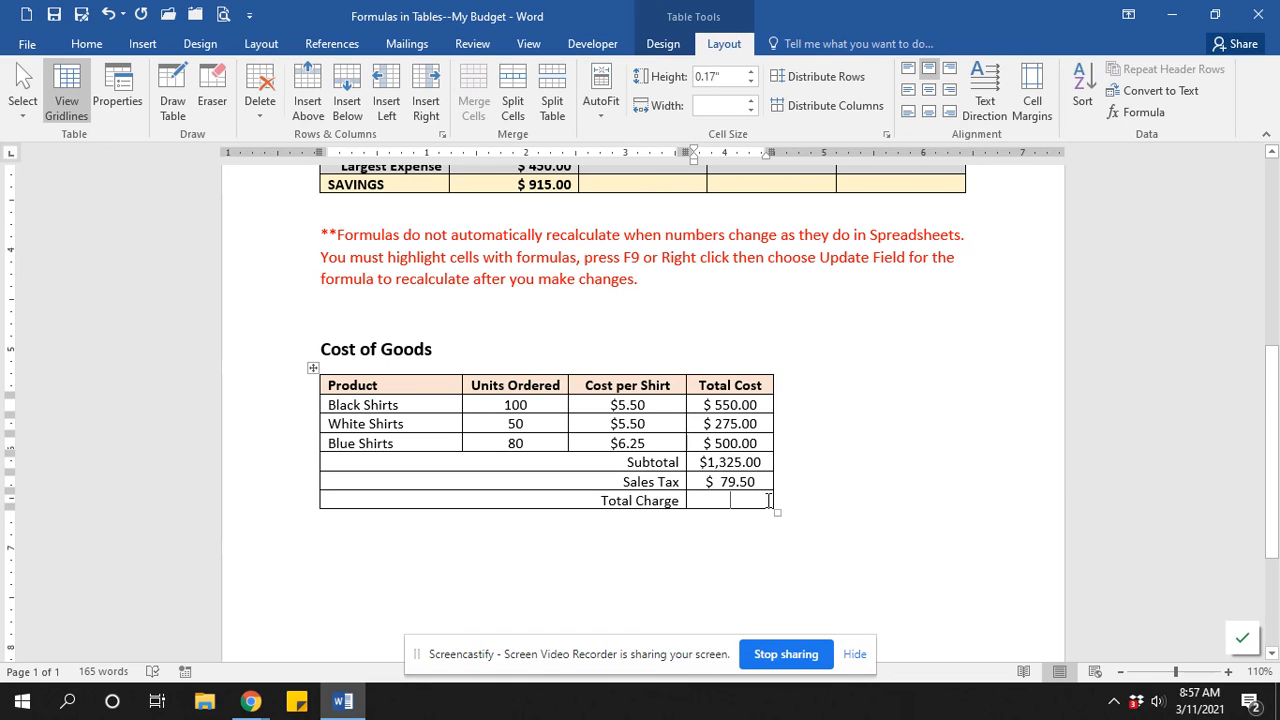
Calculate the Total Charge with the formula =SUM(b5:b6) and the $#,##0.00;($#,##0.00) number format.
click(1137, 116)
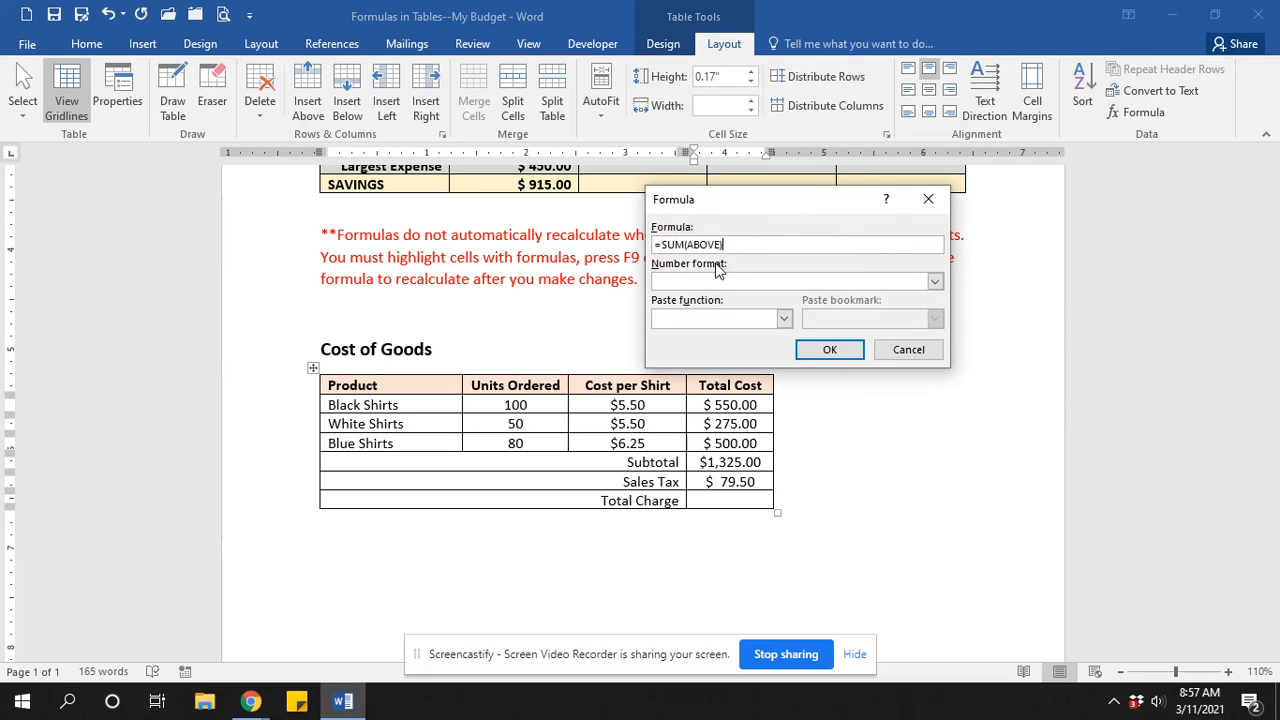
mouse_move(718, 244)
mouse_down()
mouse_move(688, 245)
mouse_move(705, 262)
mouse_up()
key(BackSpace)
text(b5:b6)
click(935, 283)
click(834, 323)
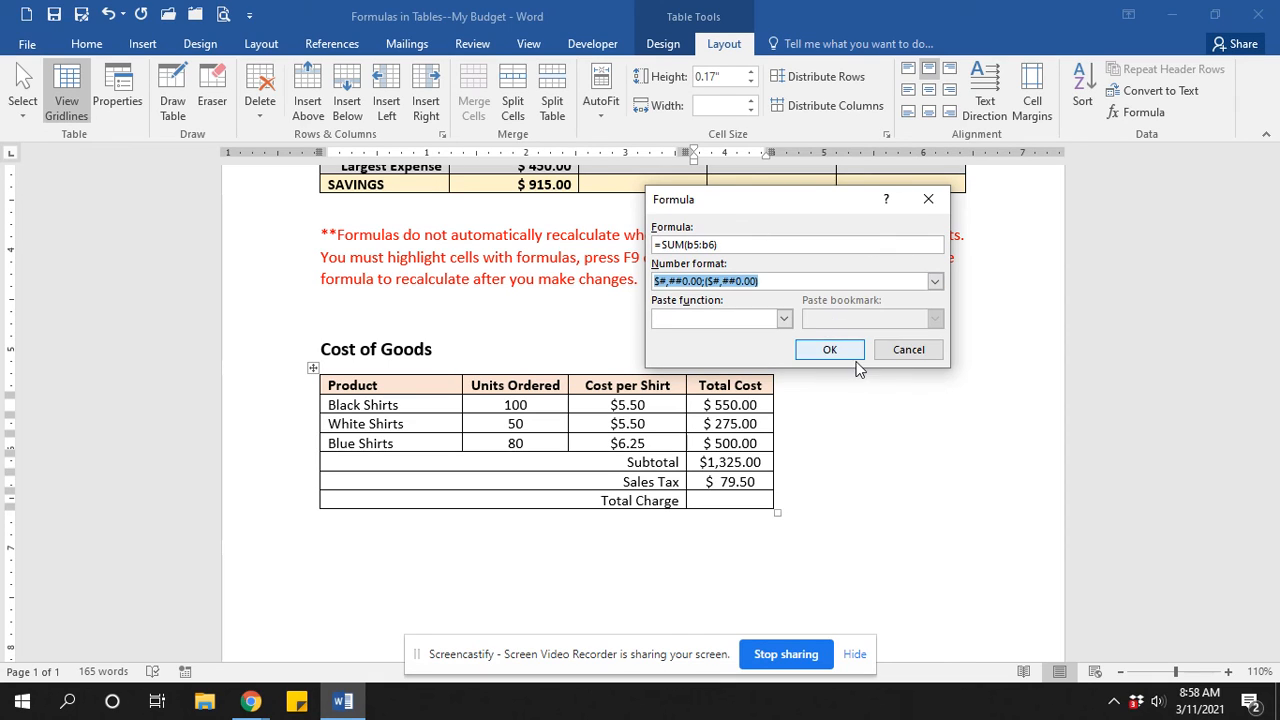
click(826, 348)
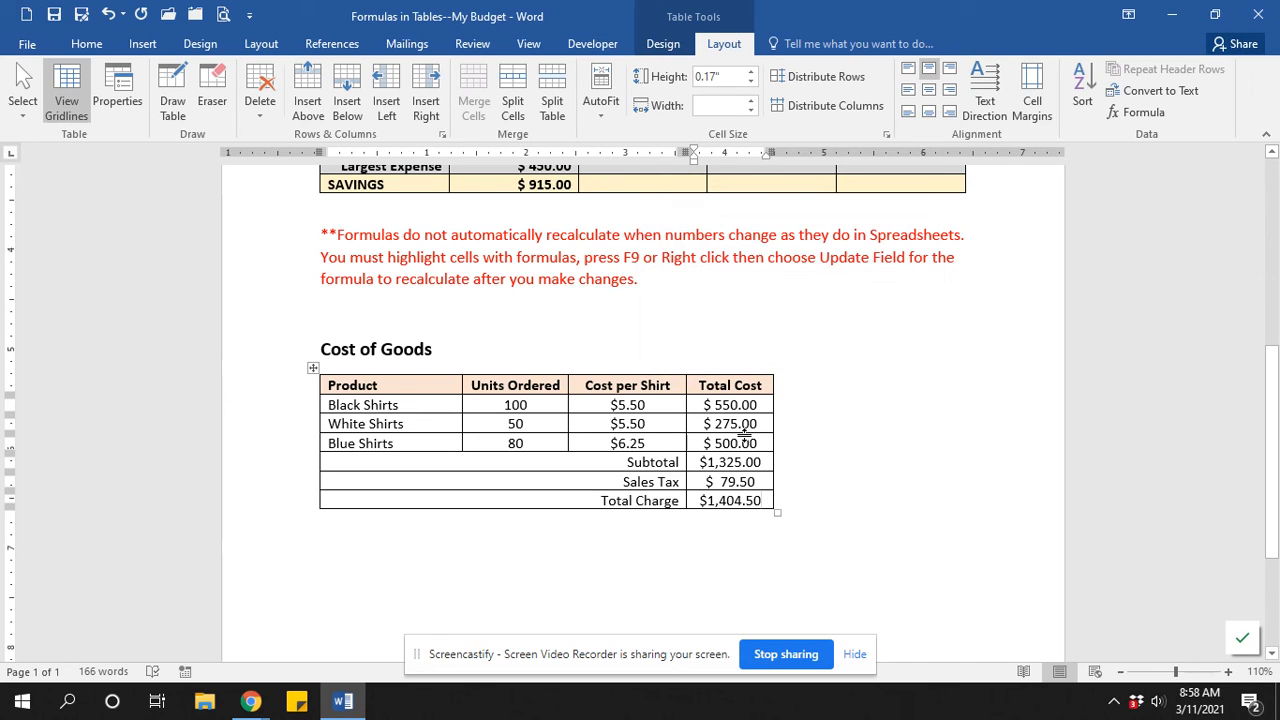
Set the Blue Shirts Units Ordered to 70 and update the Total Cost fields from that row down through Total Charge.
double_click(522, 445)
text(7)
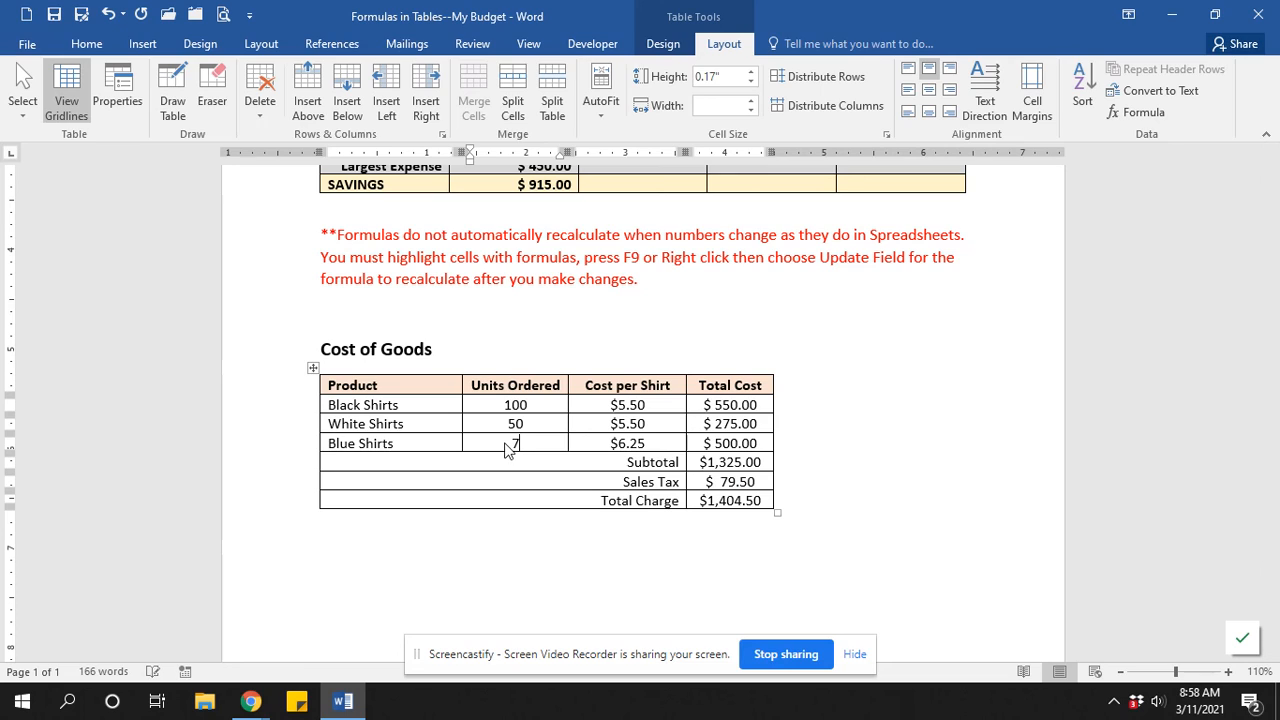
text(0)
click(740, 447)
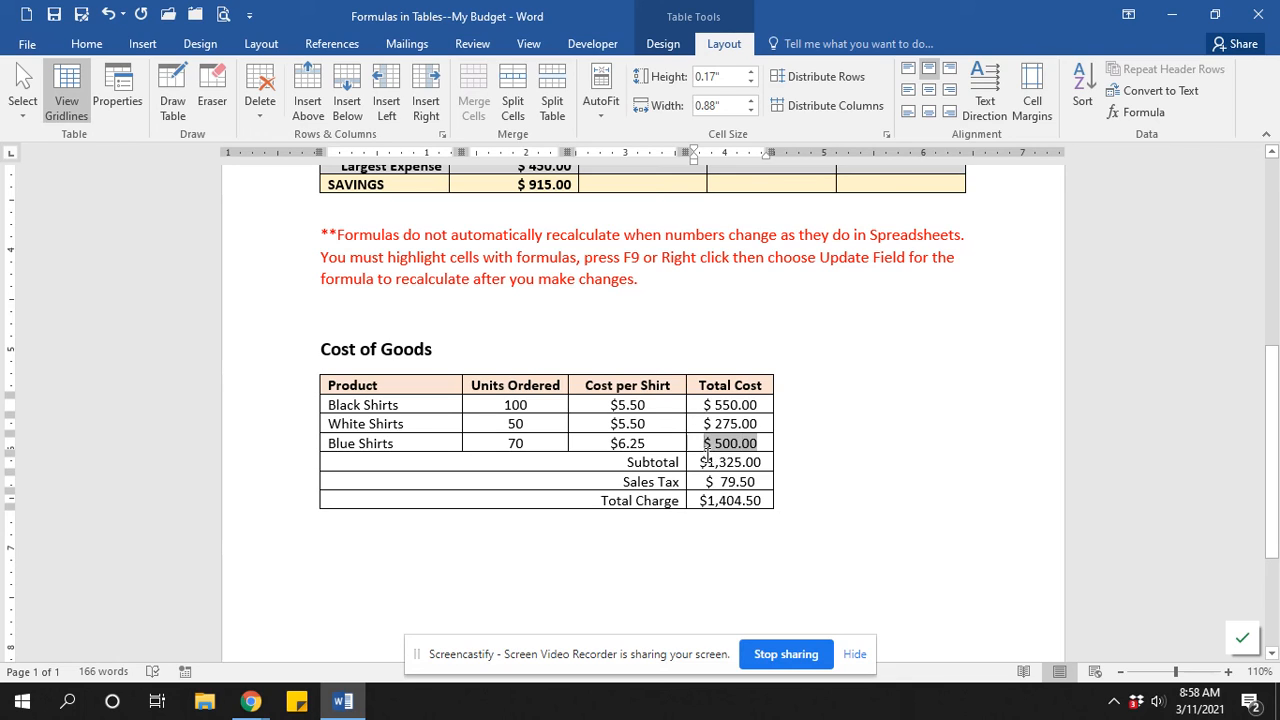
drag(703, 443, 731, 501)
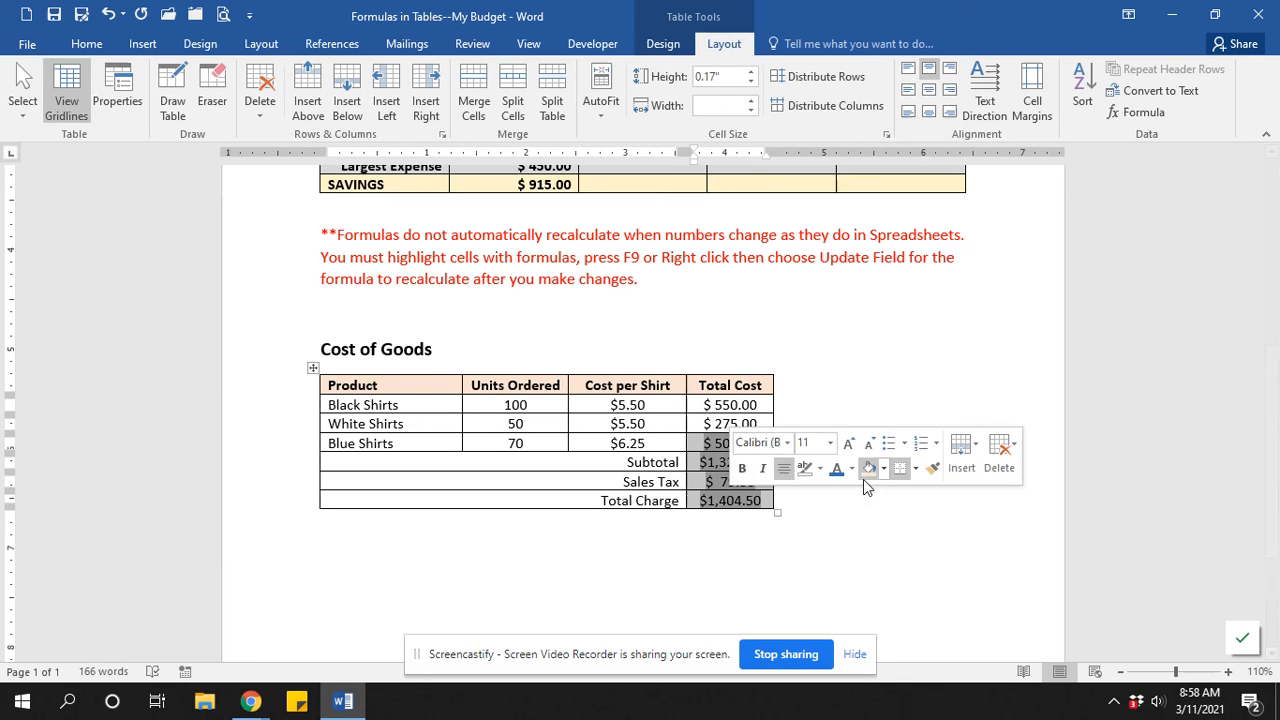
key(F9)
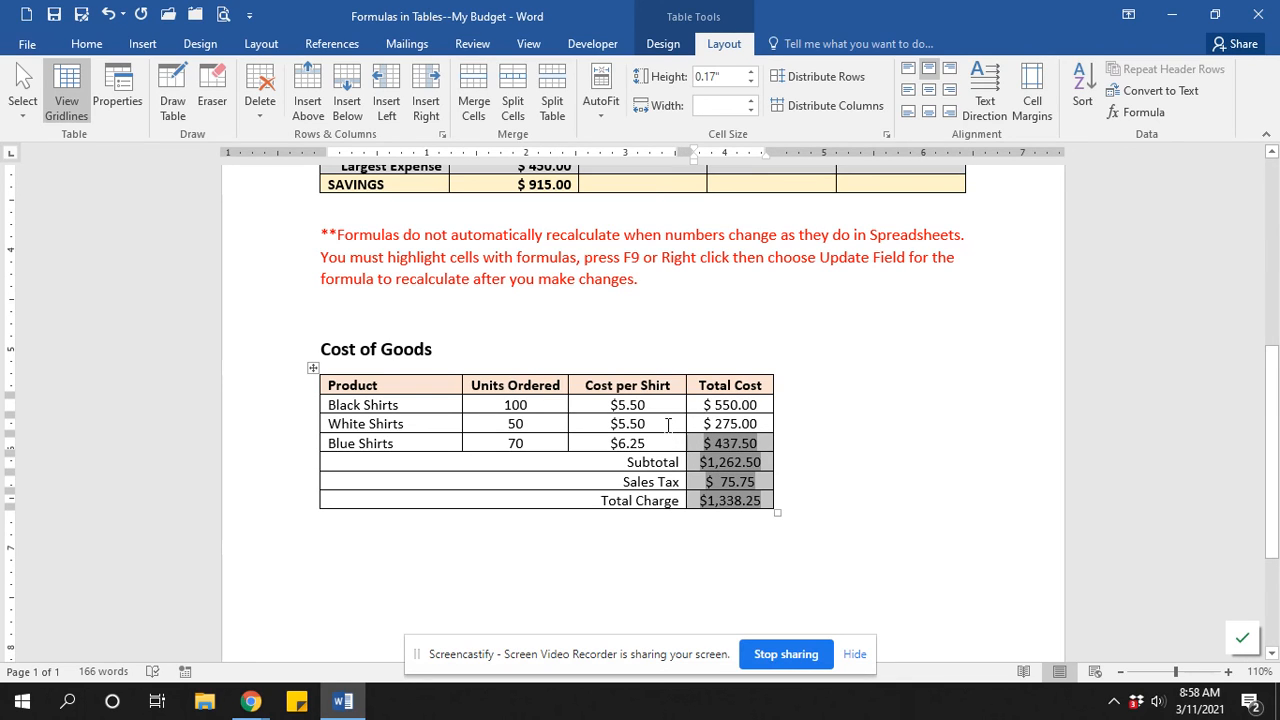
click(668, 424)
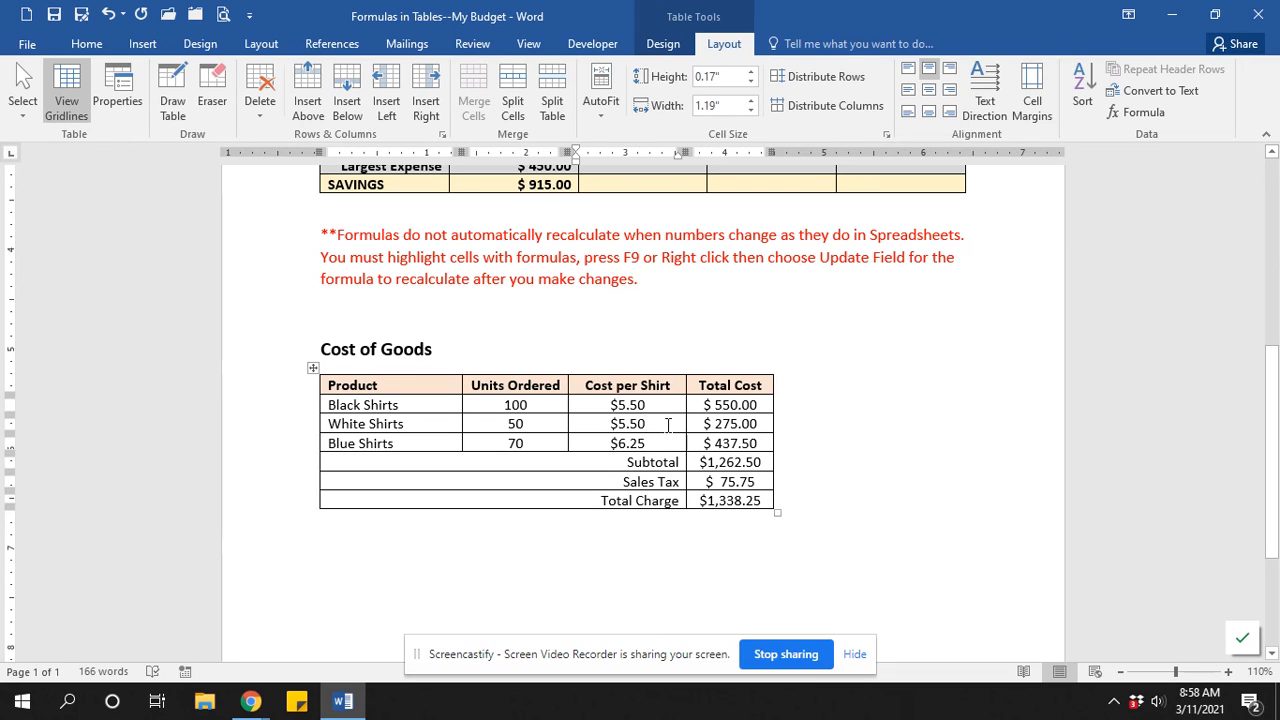